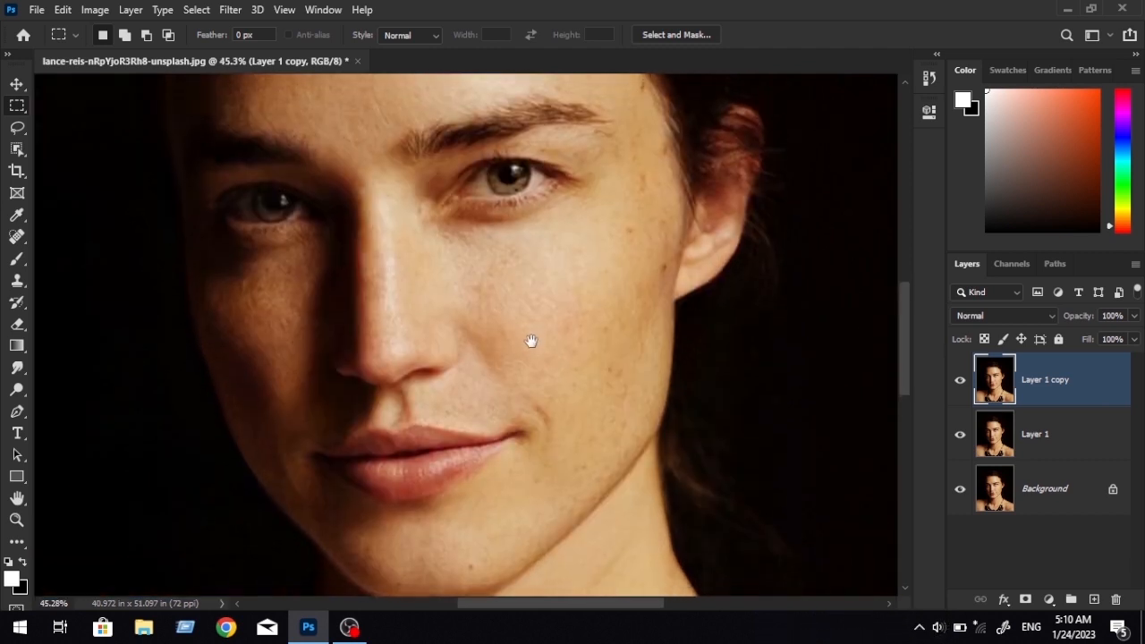
scroll(580, 379, up, 3)
Hide Layer 1 copy and make Layer 1 the active layer.
mouse_move(605, 313)
mouse_down()
mouse_move(608, 260)
mouse_move(606, 312)
mouse_up()
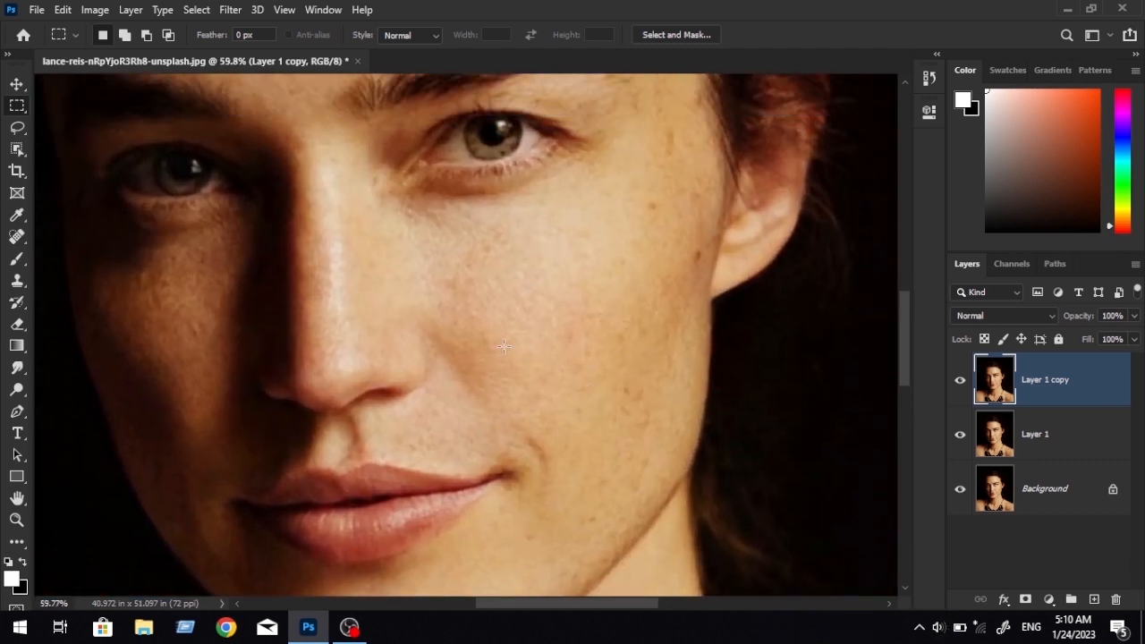
click(960, 380)
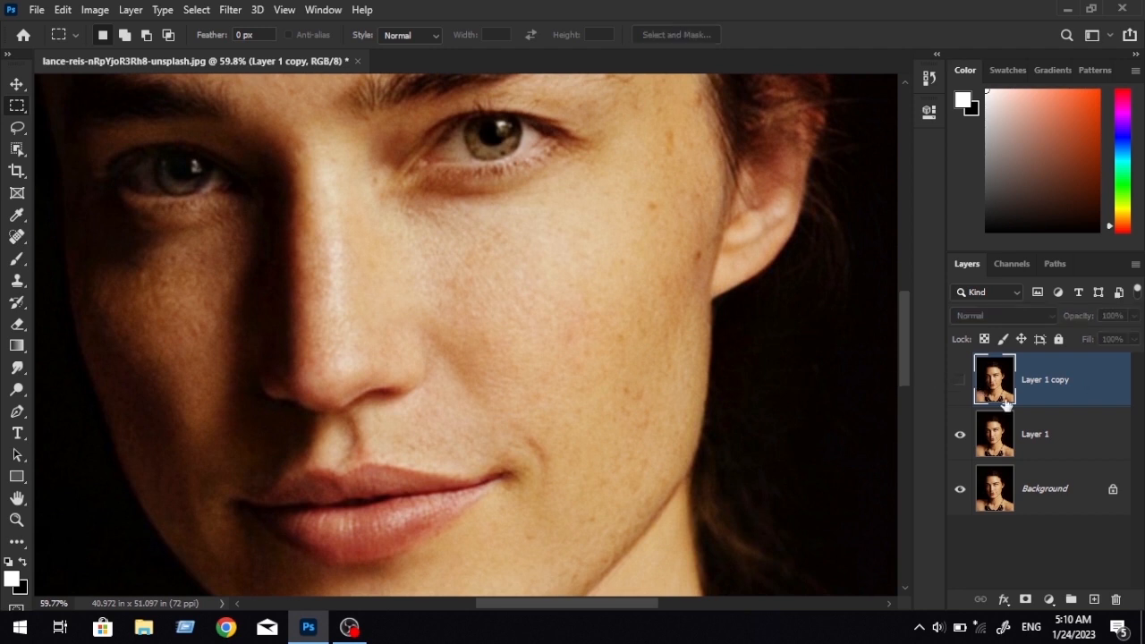
click(1080, 449)
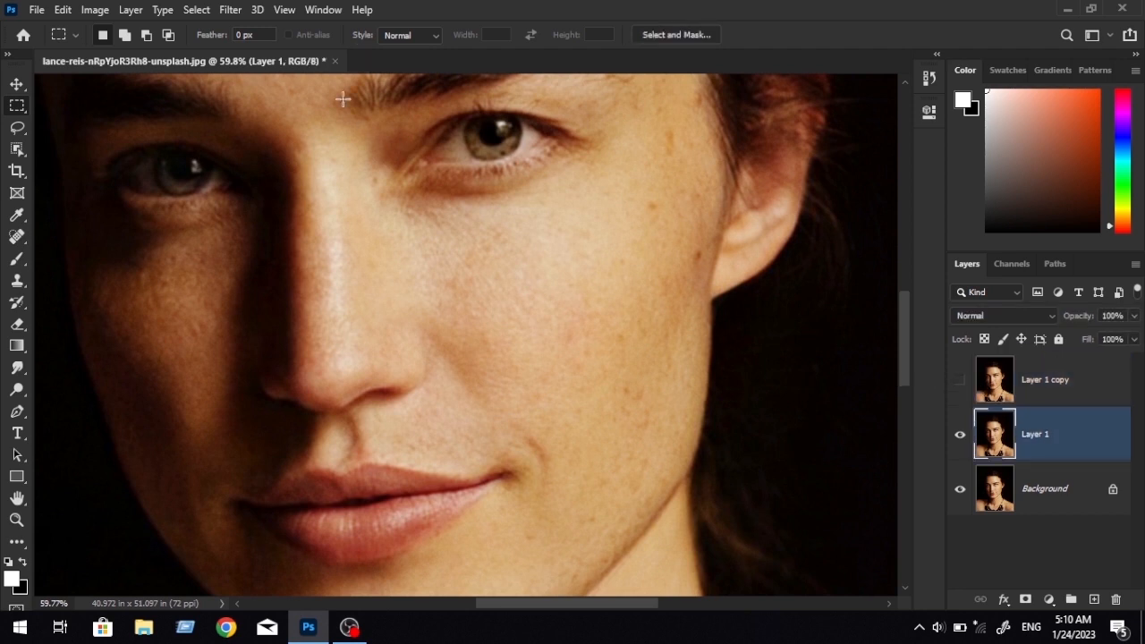
Apply a Gaussian Blur with a radius of 7.6 pixels to Layer 1.
click(230, 10)
mouse_move(268, 200)
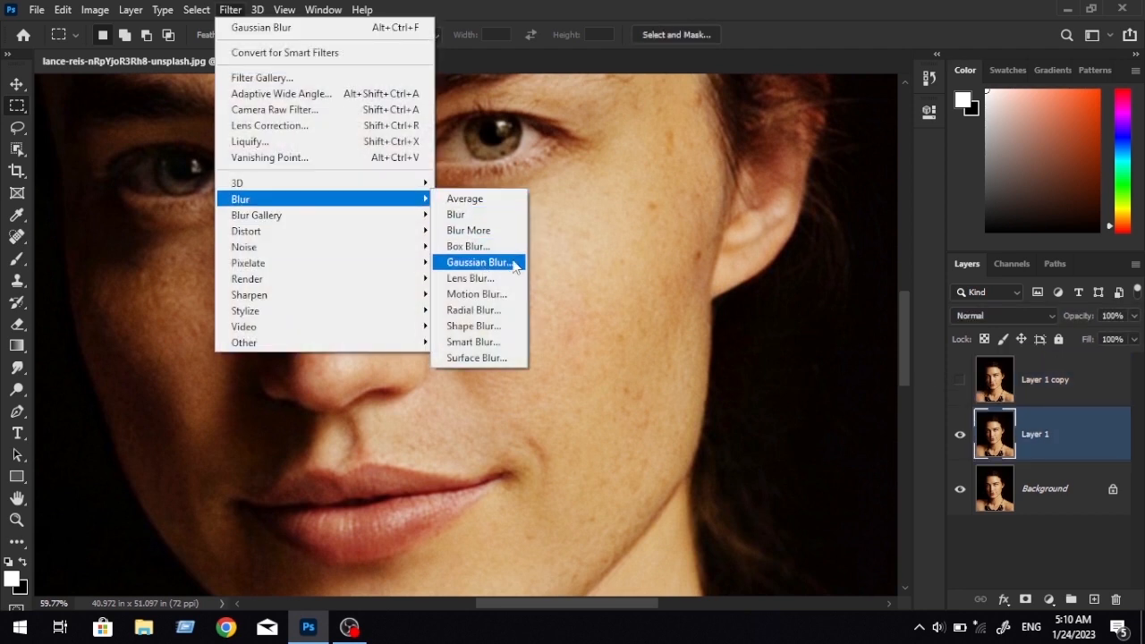
click(479, 262)
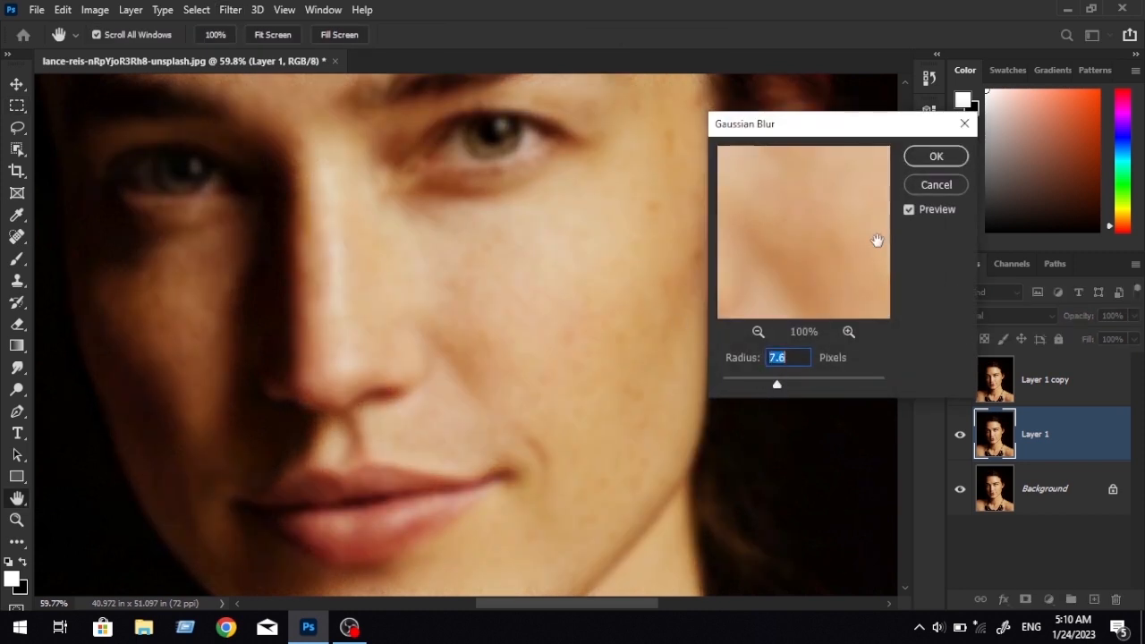
click(926, 161)
scroll(575, 300, down, 1)
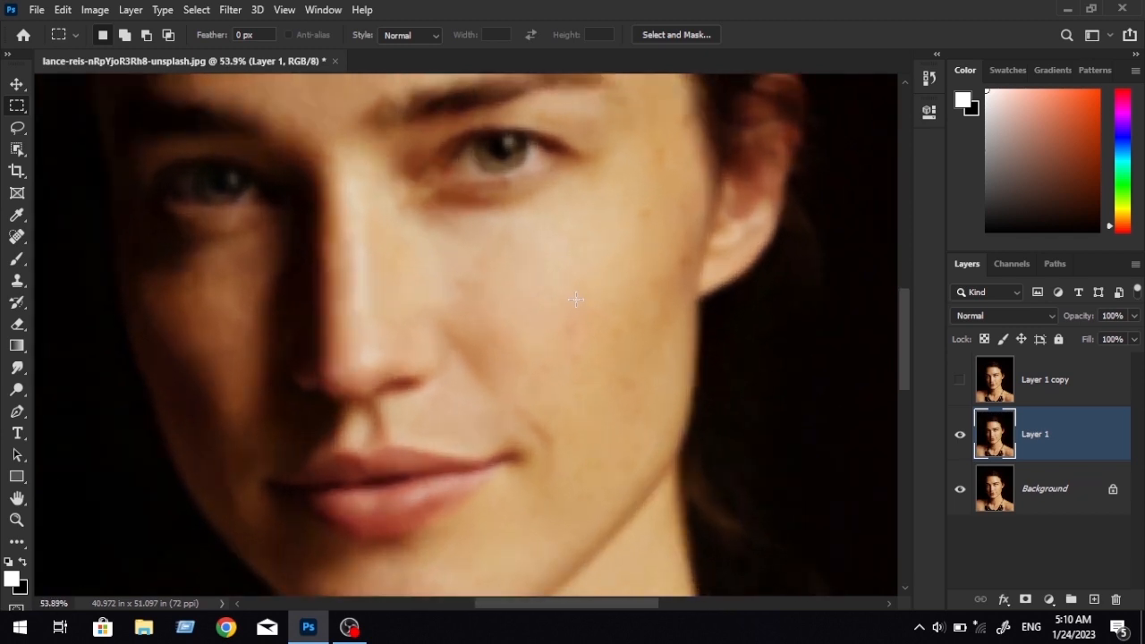
Compare the blurred Layer 1 with the sharp Layer 1 copy by briefly showing the copy, leaving it hidden.
scroll(575, 299, up, 4)
click(960, 383)
click(960, 384)
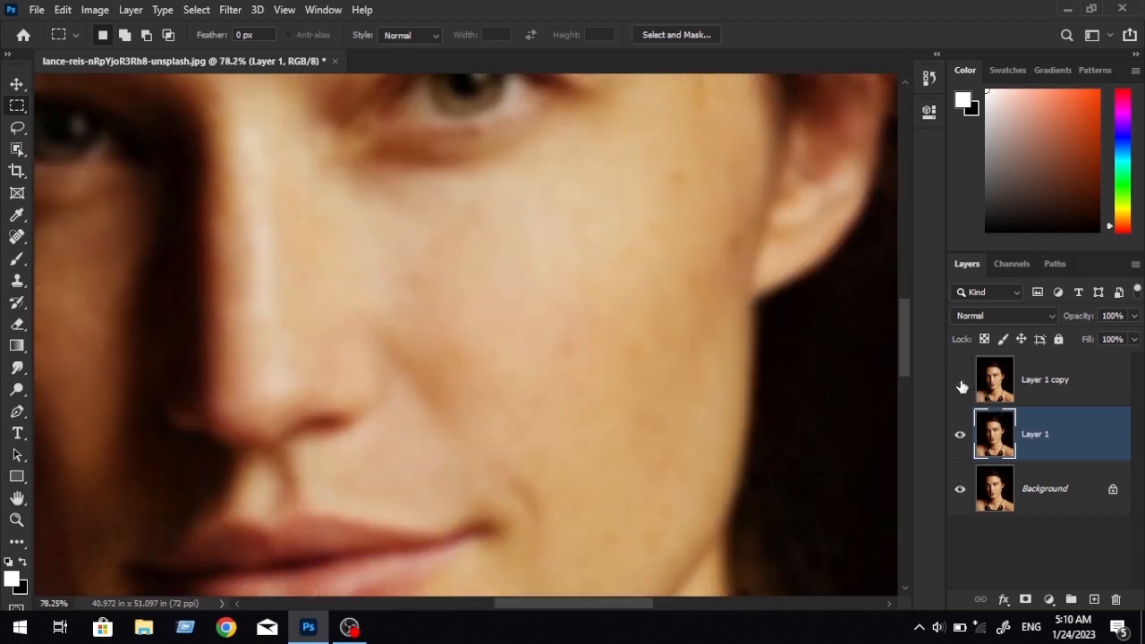
scroll(579, 363, down, 5)
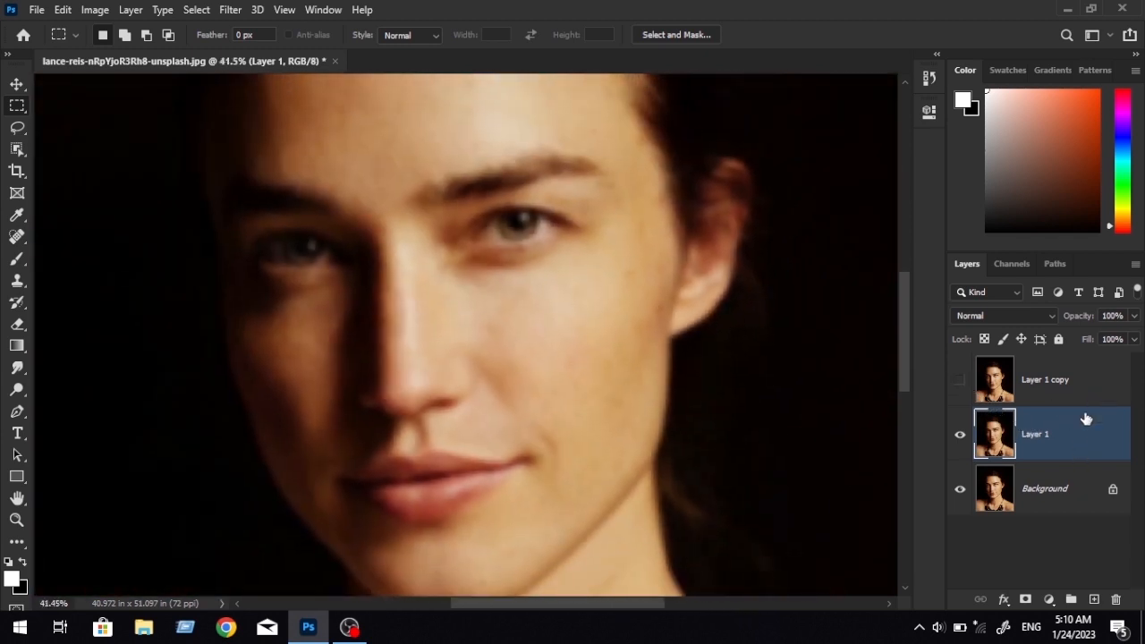
Outline the lit cheek below the eye with the Lasso Tool, using a 14 px feather.
click(18, 148)
click(17, 127)
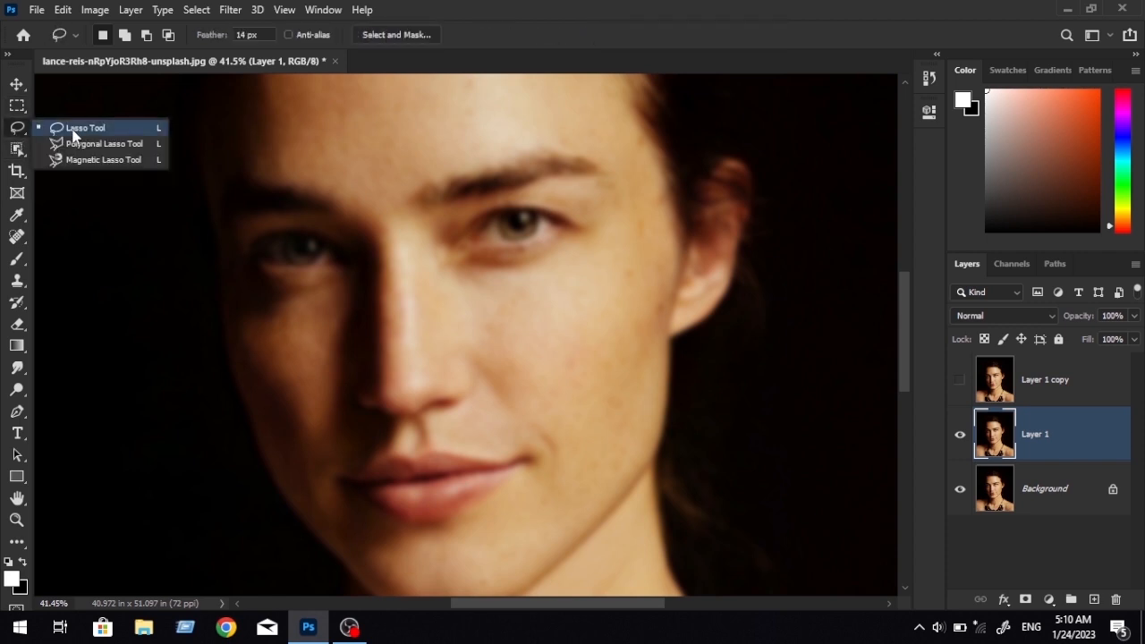
click(80, 129)
scroll(606, 371, up, 4)
drag(550, 264, 495, 230)
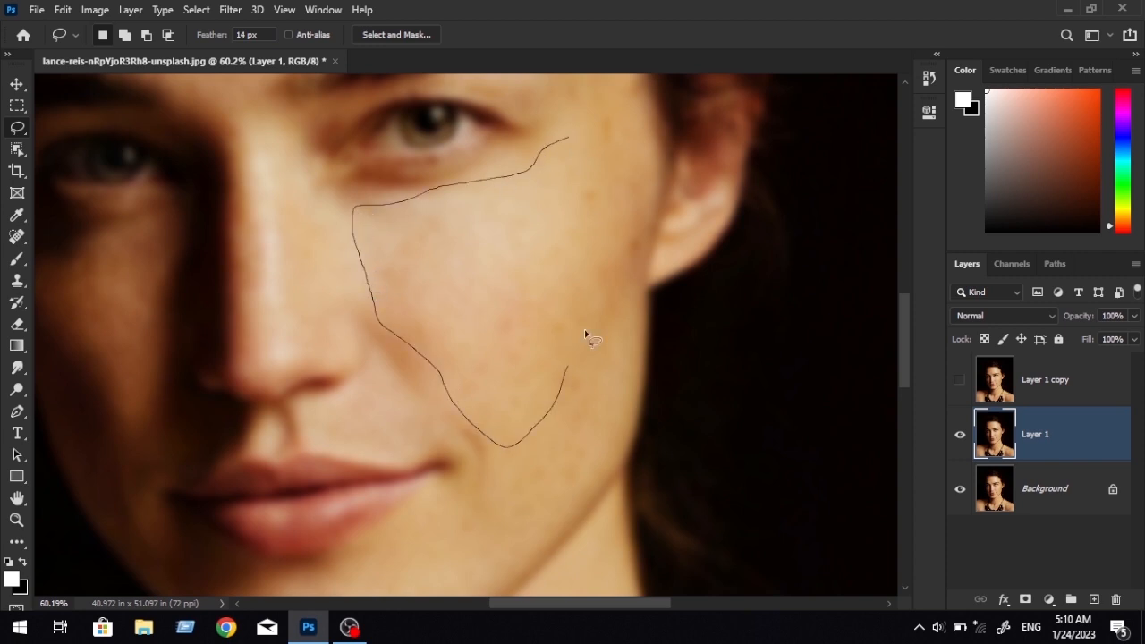
mouse_move(584, 334)
mouse_down()
mouse_move(623, 210)
mouse_move(617, 143)
mouse_up()
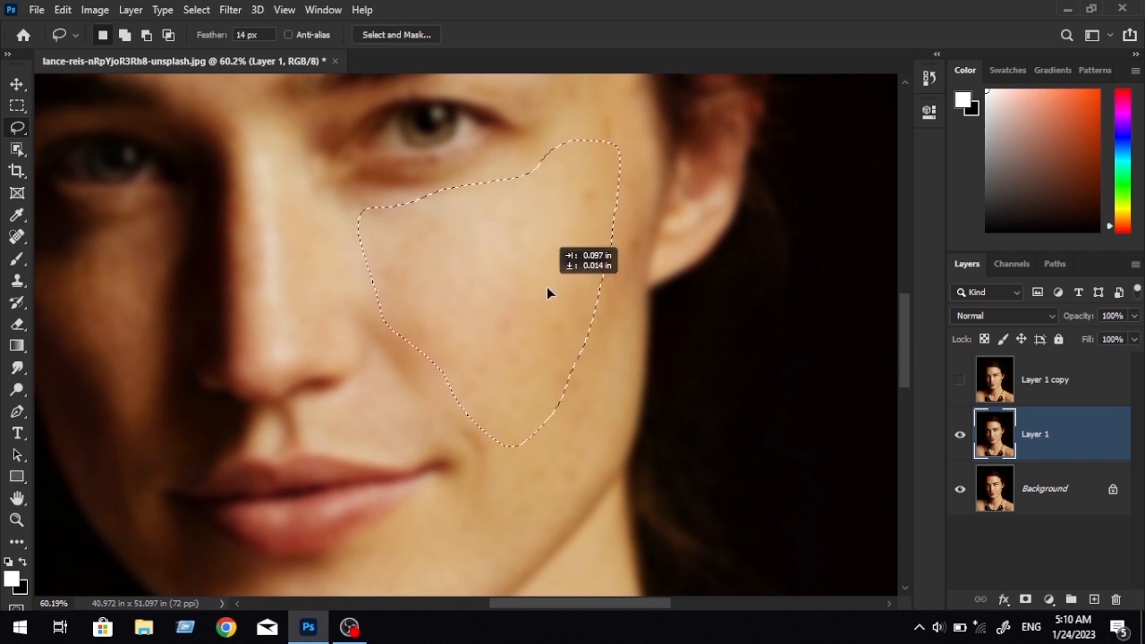
Apply Gaussian Blur with a radius above 7.6 pixels to the selected cheek and clear the selection.
click(230, 10)
mouse_move(307, 194)
click(473, 258)
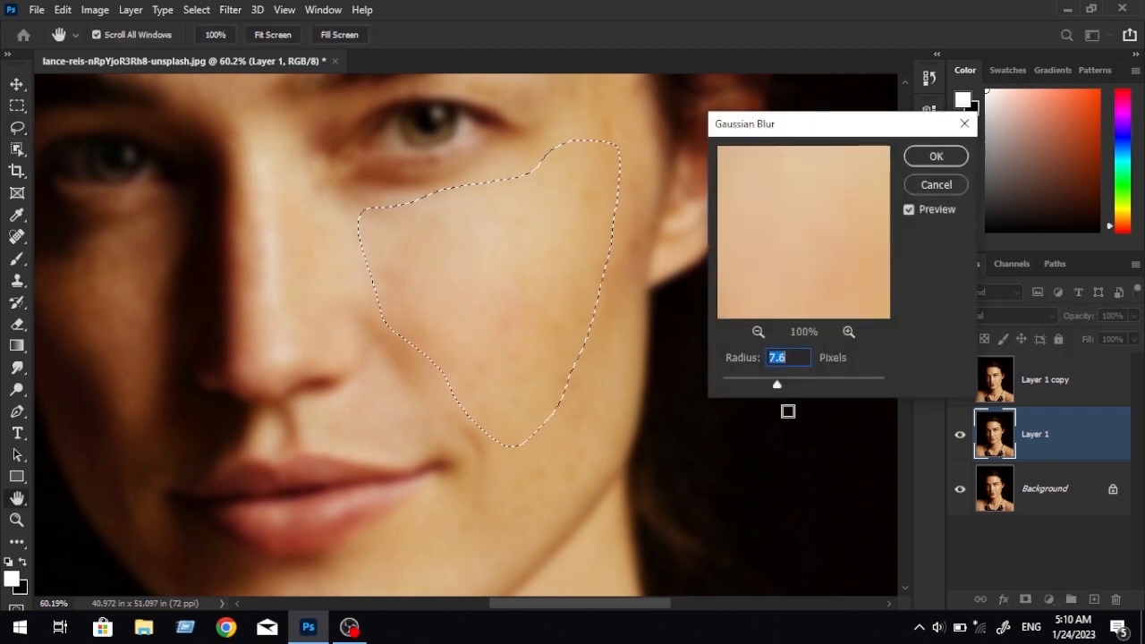
drag(777, 385, 795, 387)
click(935, 156)
key(ctrl+d)
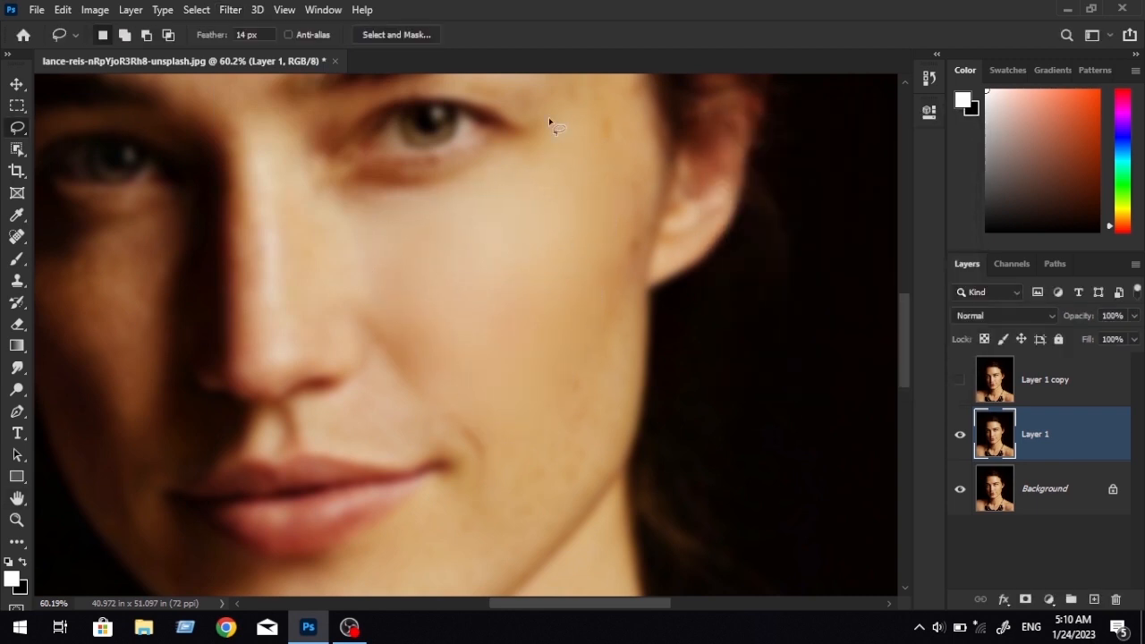
Lasso the temple strip between the lit eye and the ear, reapply the last Gaussian Blur and deselect.
scroll(560, 278, down, 3)
scroll(570, 289, up, 5)
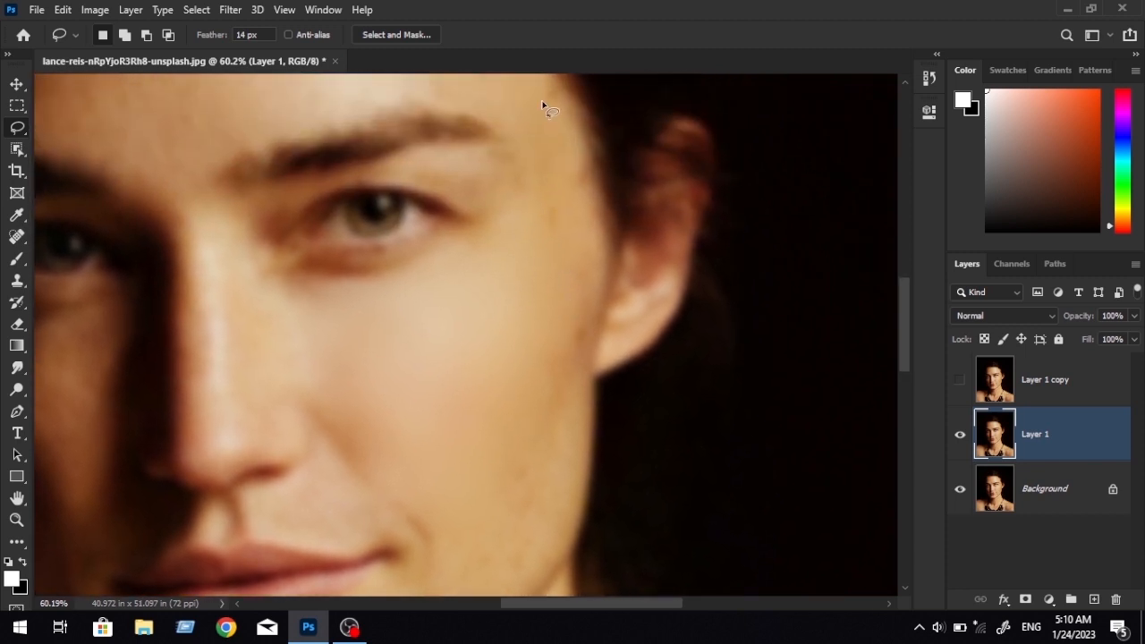
mouse_move(534, 94)
mouse_down()
mouse_move(527, 135)
mouse_move(556, 227)
mouse_up()
drag(588, 167, 538, 96)
drag(589, 209, 584, 215)
click(230, 9)
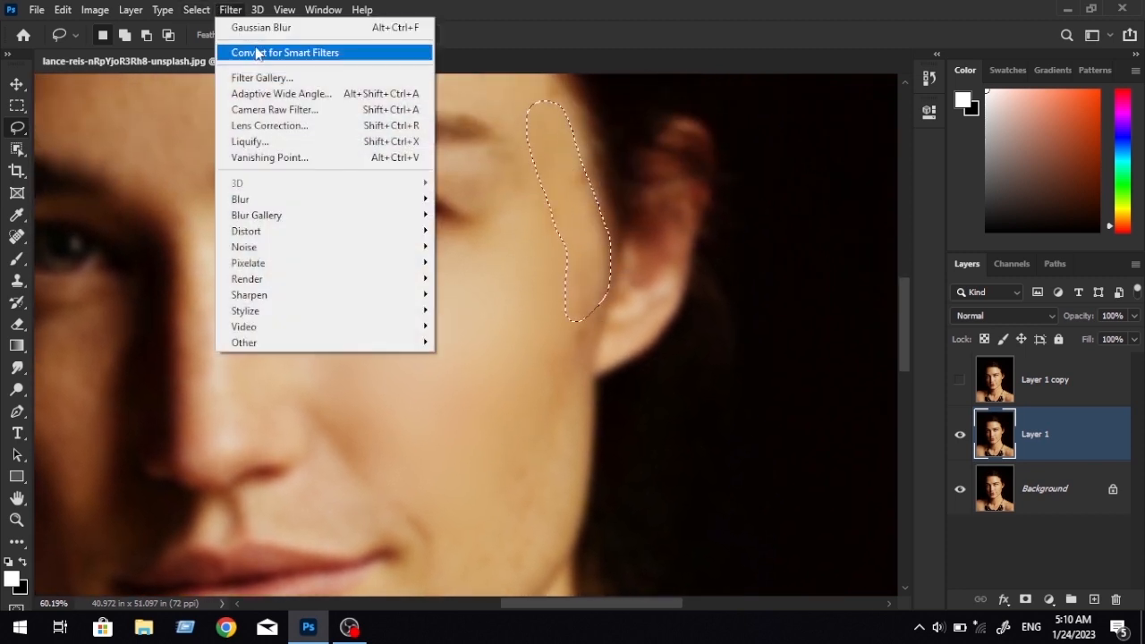
click(279, 29)
key(ctrl+d)
Lasso the upper eyelid area between the lit eye and its eyebrow, reapply the Gaussian Blur and deselect.
drag(552, 338, 565, 386)
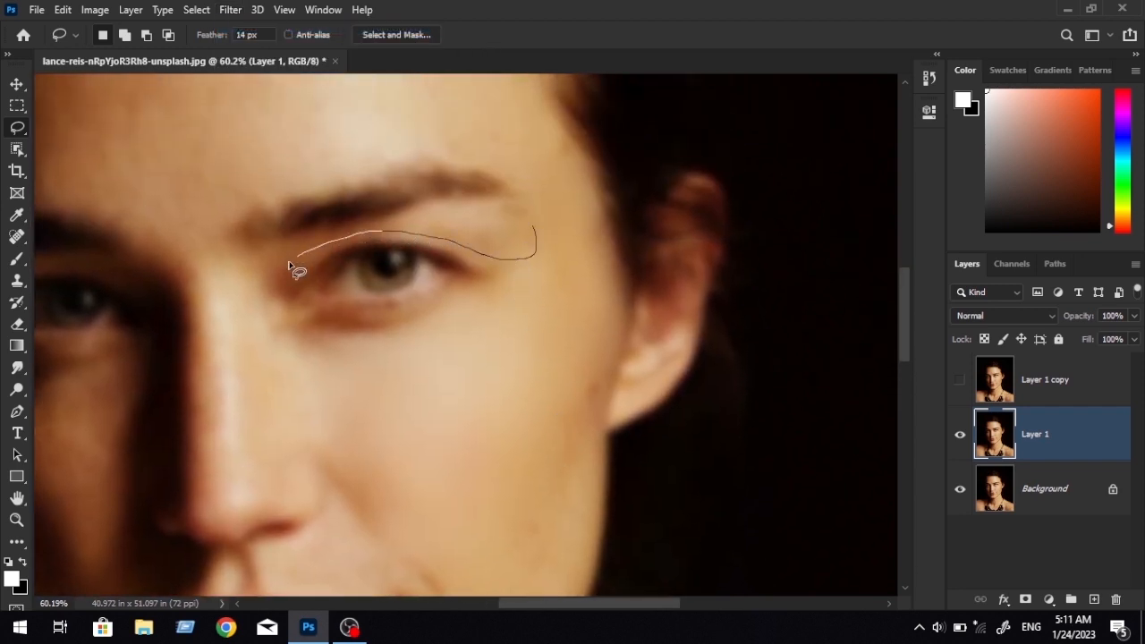
drag(288, 265, 340, 224)
mouse_move(555, 253)
mouse_down()
mouse_move(542, 235)
mouse_move(515, 253)
mouse_up()
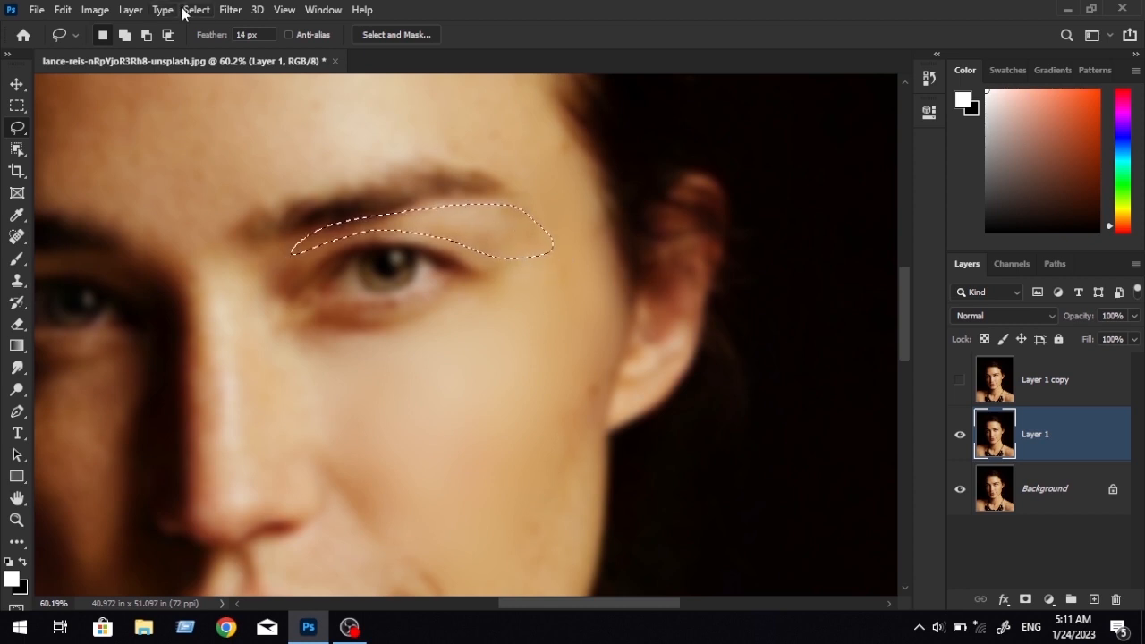
click(230, 10)
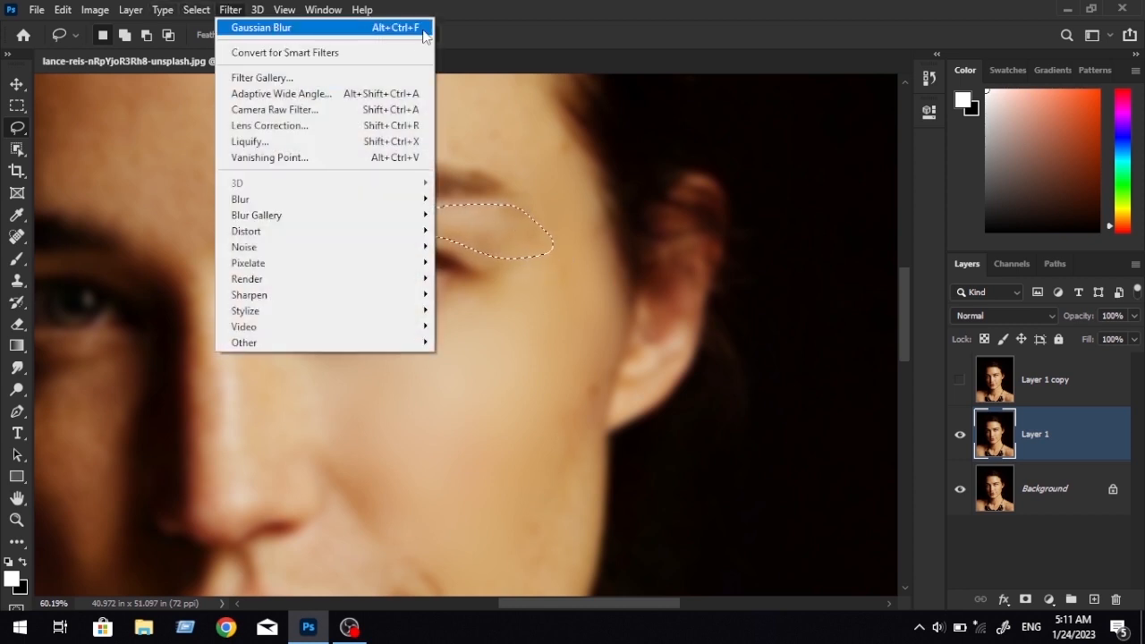
click(410, 33)
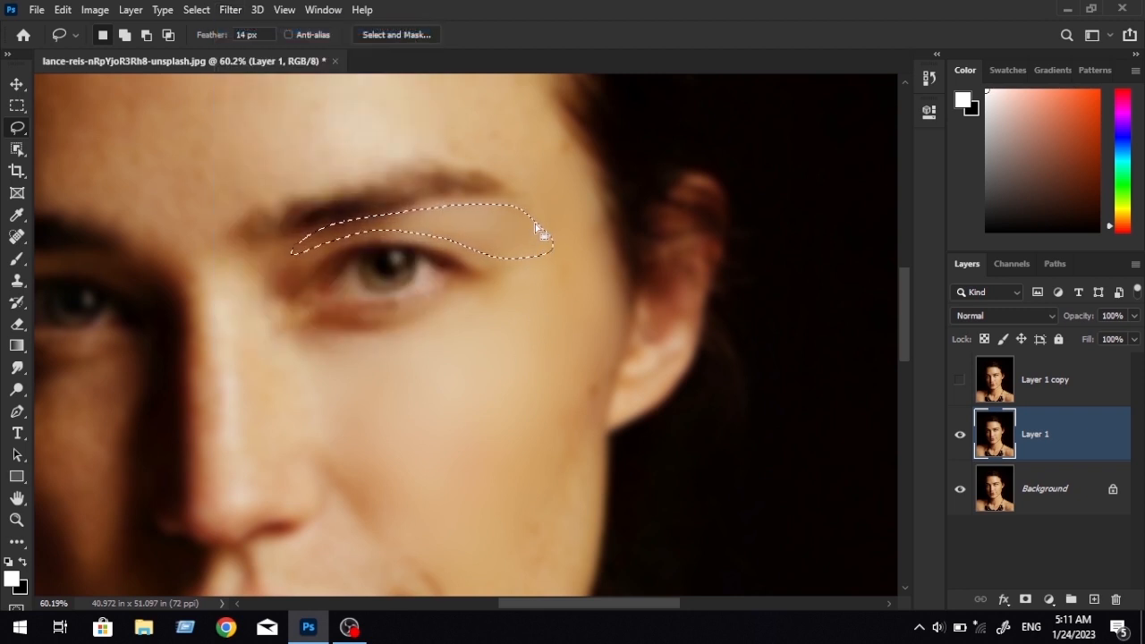
key(ctrl+d)
Smooth the fold beside the nose and the strip from the ear down the jawline with lasso selections and the last Gaussian Blur.
drag(488, 364, 490, 172)
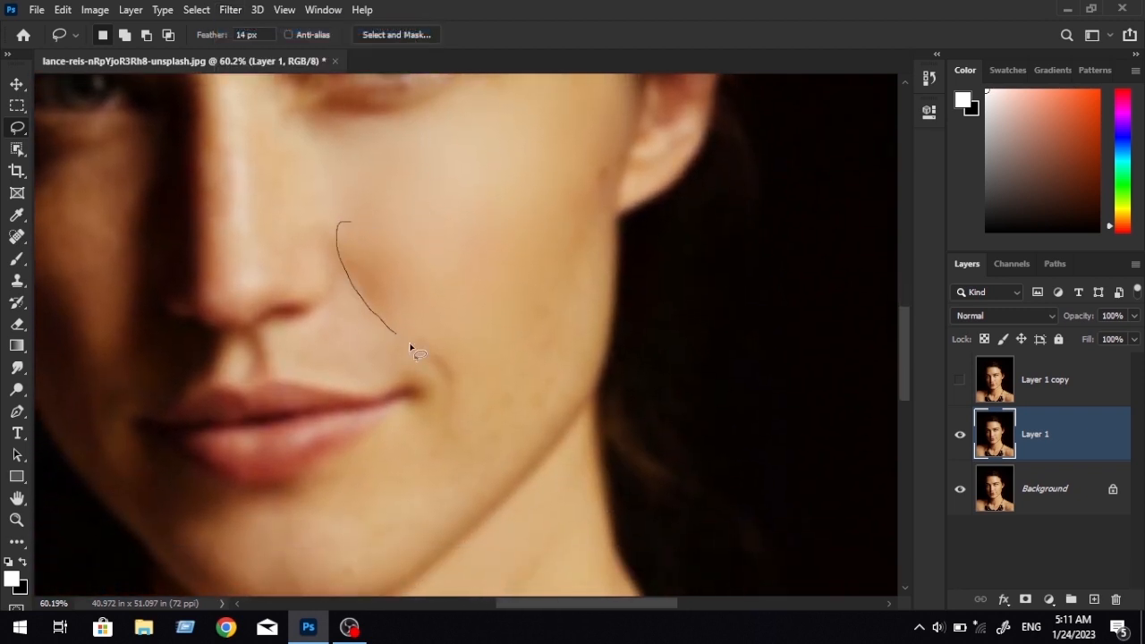
mouse_move(411, 349)
mouse_down()
mouse_move(370, 220)
mouse_move(350, 221)
mouse_up()
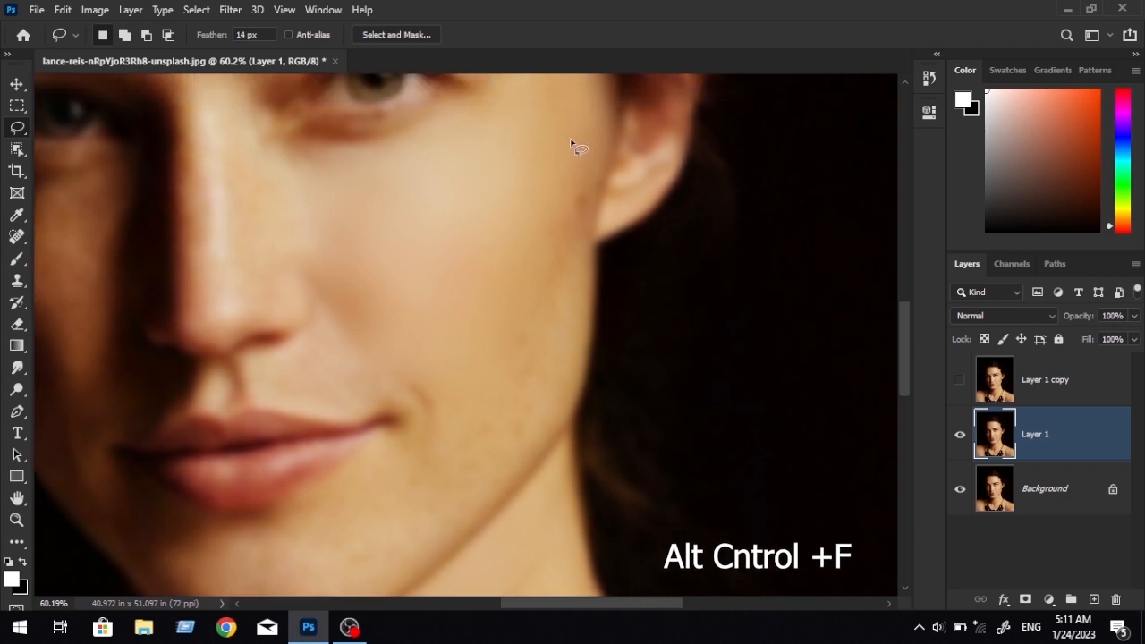
mouse_move(579, 137)
mouse_down()
mouse_move(593, 170)
mouse_move(562, 396)
mouse_move(458, 504)
mouse_up()
drag(480, 398, 554, 141)
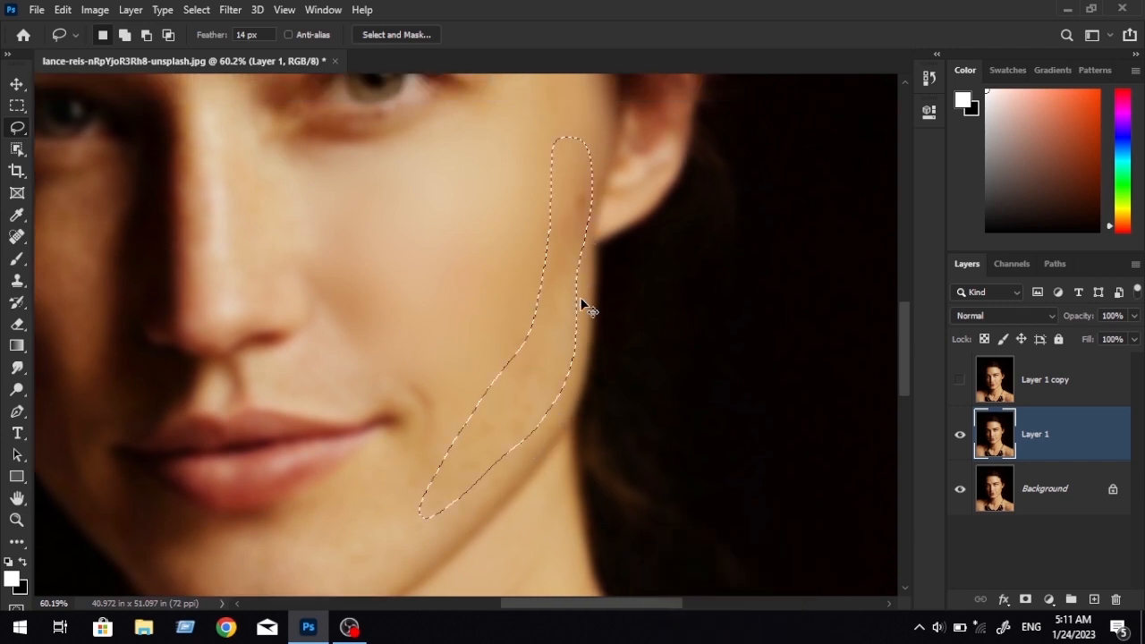
key(ctrl+d)
Lasso the chin area below the lips, reapply the last Gaussian Blur and deselect.
drag(539, 370, 542, 293)
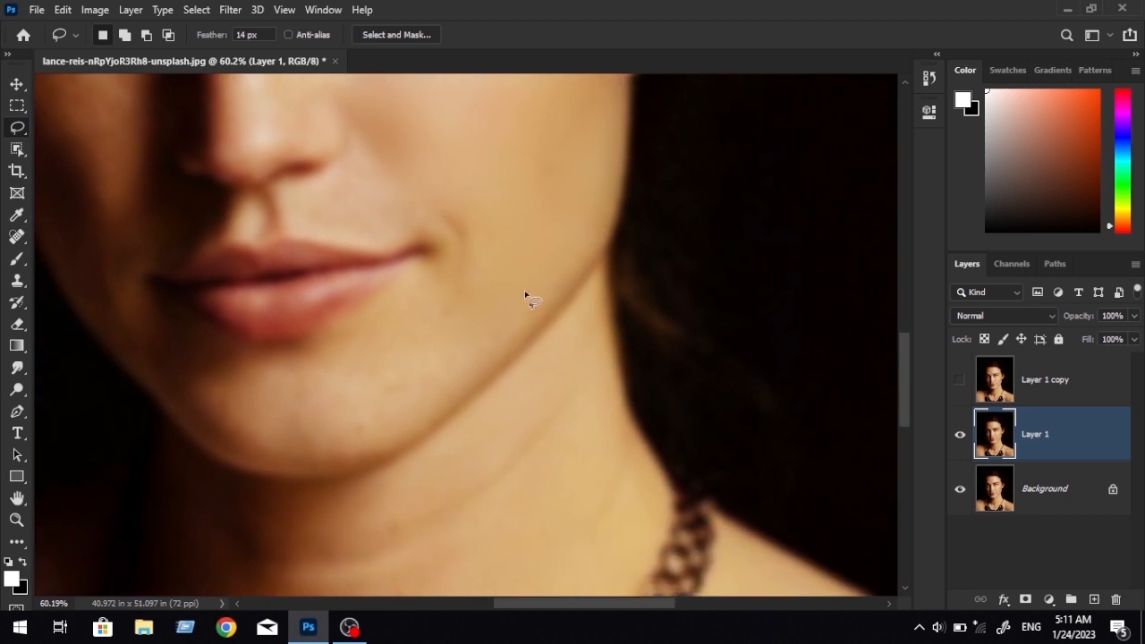
mouse_move(302, 444)
mouse_down()
mouse_move(195, 399)
mouse_move(148, 332)
mouse_move(257, 343)
mouse_up()
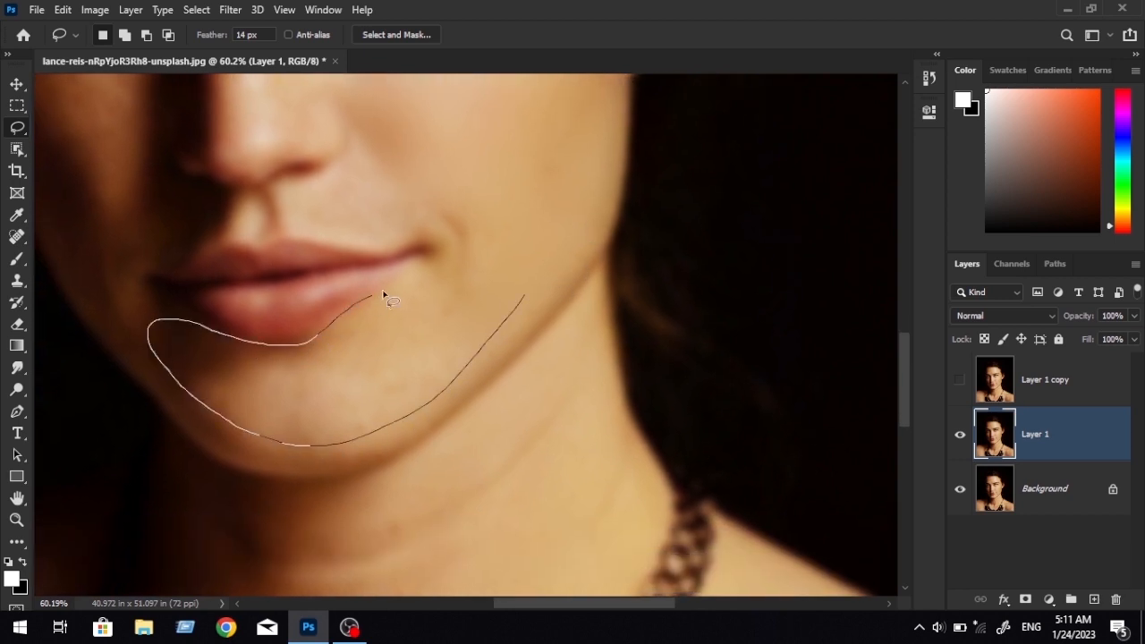
drag(385, 295, 522, 182)
mouse_move(388, 370)
mouse_down()
mouse_move(389, 383)
mouse_move(429, 399)
mouse_move(459, 542)
mouse_up()
key(ctrl+d)
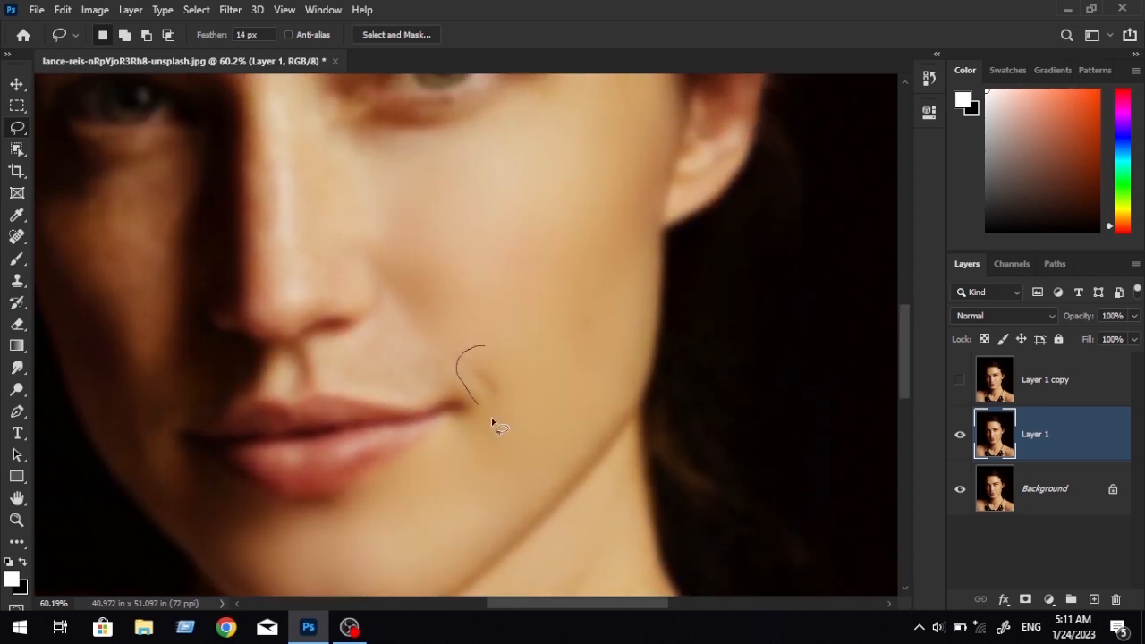
Smooth the crease at the lit mouth corner and the skin above the upper lip with lassoed Gaussian Blur.
drag(491, 417, 507, 315)
key(ctrl+alt+f)
key(ctrl+d)
drag(415, 344, 513, 327)
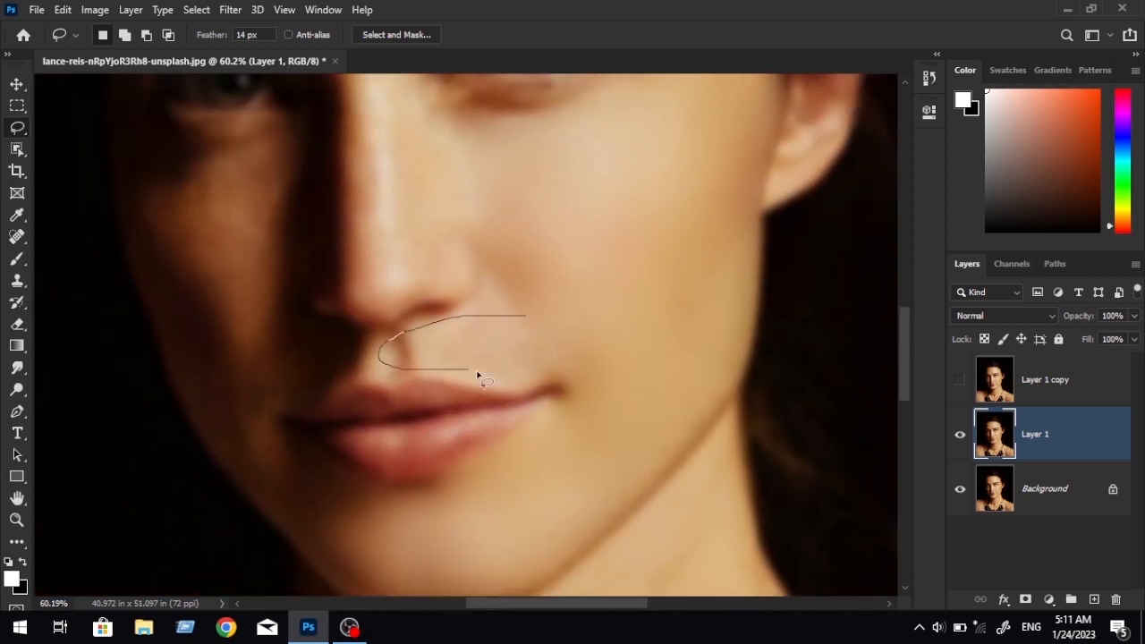
drag(476, 373, 531, 317)
key(ctrl+alt+f)
key(ctrl+d)
Smooth the skin along the nose by reapplying the Gaussian Blur to lassoed areas.
drag(483, 206, 511, 361)
mouse_move(437, 229)
mouse_down()
mouse_move(418, 236)
mouse_move(421, 378)
mouse_move(397, 228)
mouse_move(398, 118)
mouse_up()
key(ctrl+alt+f)
key(ctrl+d)
key(ctrl+alt+f)
key(ctrl+d)
Smooth the shadowed cheek below the darker eye with lassoed Gaussian Blur.
mouse_move(428, 314)
mouse_down()
mouse_move(369, 380)
mouse_move(422, 317)
mouse_move(514, 371)
mouse_up()
key(ctrl+alt+f)
key(ctrl+d)
mouse_move(438, 231)
mouse_down()
mouse_move(408, 431)
mouse_move(421, 248)
mouse_move(433, 239)
mouse_up()
key(ctrl+alt+f)
key(ctrl+d)
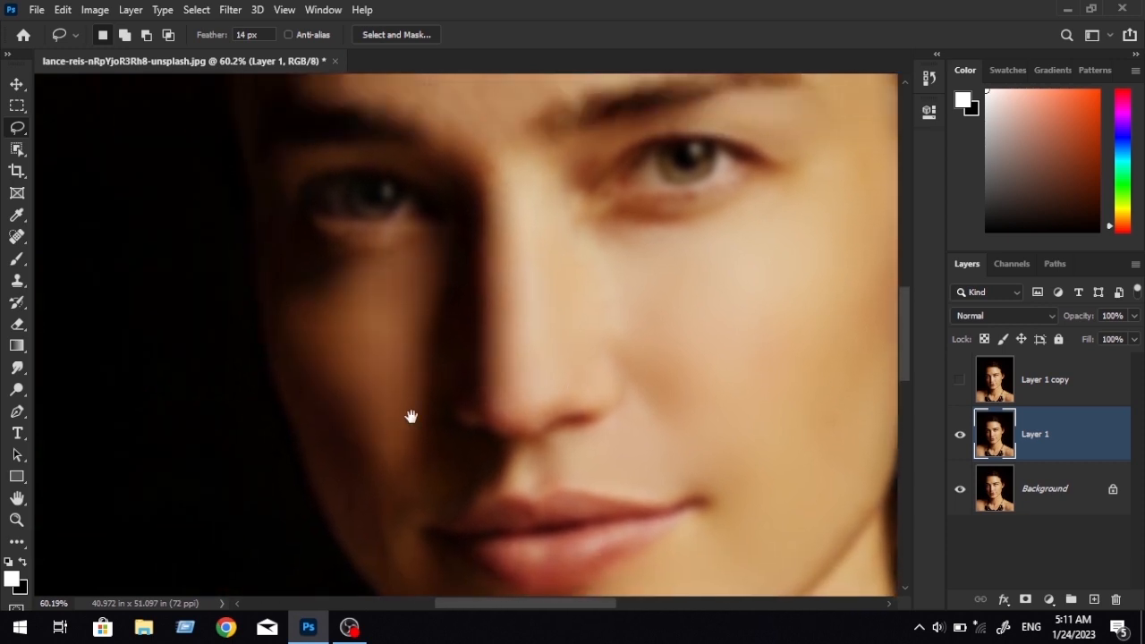
Smooth the lower part of the shadowed cheek and the shadowed jaw beside the mouth with lassoed Gaussian Blur.
drag(411, 416, 402, 318)
mouse_move(436, 235)
mouse_down()
mouse_move(424, 522)
mouse_move(306, 318)
mouse_up()
key(ctrl+alt+f)
key(ctrl+d)
mouse_move(424, 430)
mouse_down()
mouse_move(383, 307)
mouse_move(316, 327)
mouse_up()
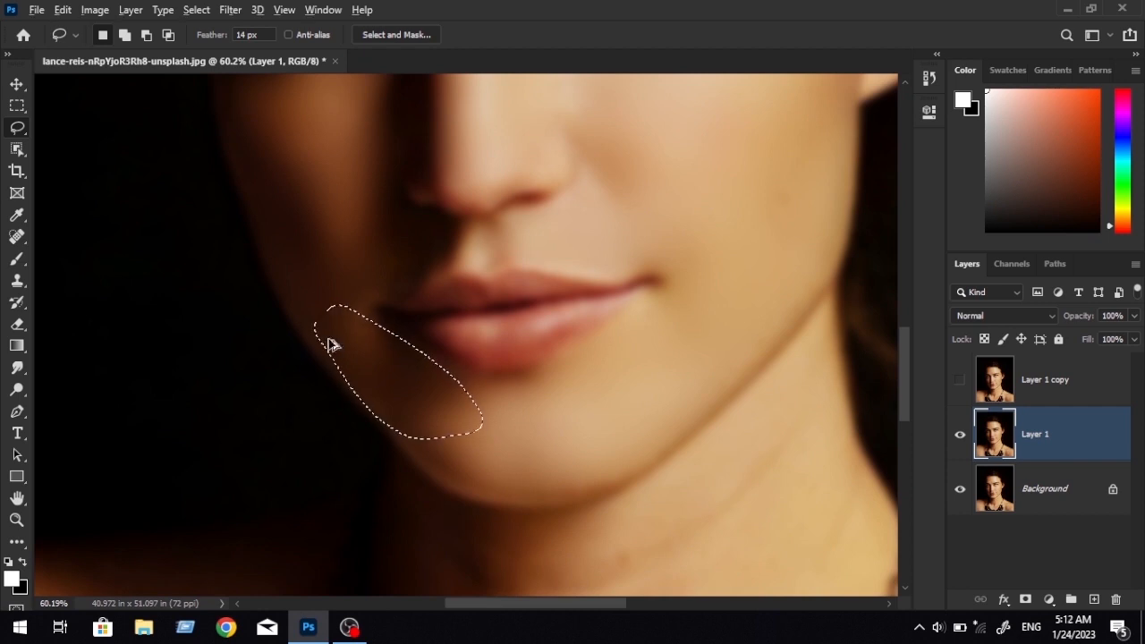
key(ctrl+alt+f)
key(ctrl+d)
Lasso the forehead, reapply the last Gaussian Blur and deselect.
scroll(486, 384, up, 10)
mouse_move(731, 237)
mouse_down()
mouse_move(707, 378)
mouse_move(344, 440)
mouse_move(438, 181)
mouse_move(747, 220)
mouse_up()
key(ctrl+alt+f)
key(ctrl+d)
Smooth the skin between the eyebrows and at the bridge of the nose with lassoed Gaussian Blur.
drag(570, 366, 541, 261)
drag(478, 314, 388, 347)
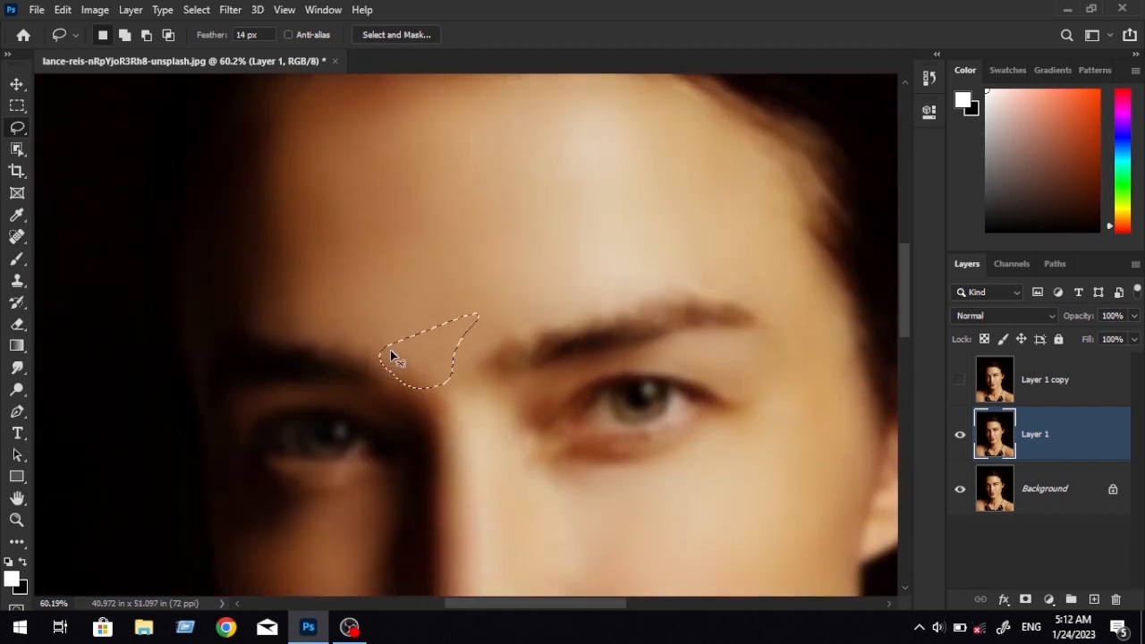
key(ctrl+alt+f)
key(ctrl+d)
mouse_move(502, 465)
mouse_down()
mouse_move(453, 366)
mouse_move(457, 348)
mouse_up()
key(ctrl+alt+f)
key(ctrl+d)
Lasso the neck below the jaw, reapply the last Gaussian Blur and deselect.
drag(617, 556, 516, 294)
drag(545, 581, 561, 414)
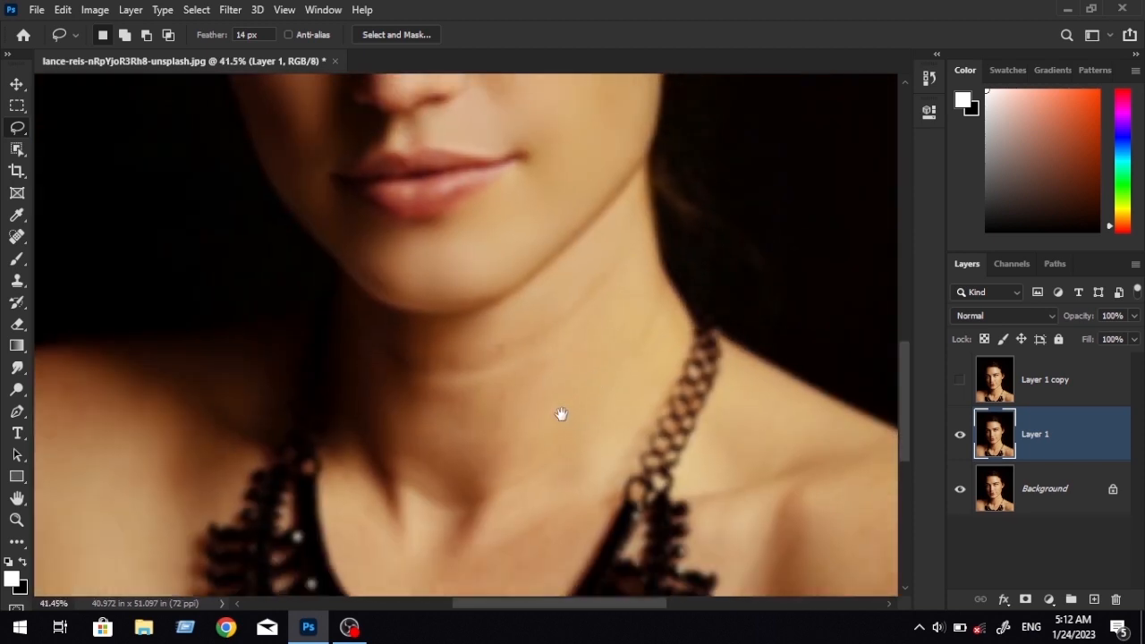
mouse_move(646, 222)
mouse_down()
mouse_move(408, 575)
mouse_move(541, 289)
mouse_move(648, 225)
mouse_up()
key(ctrl+alt+f)
key(ctrl+d)
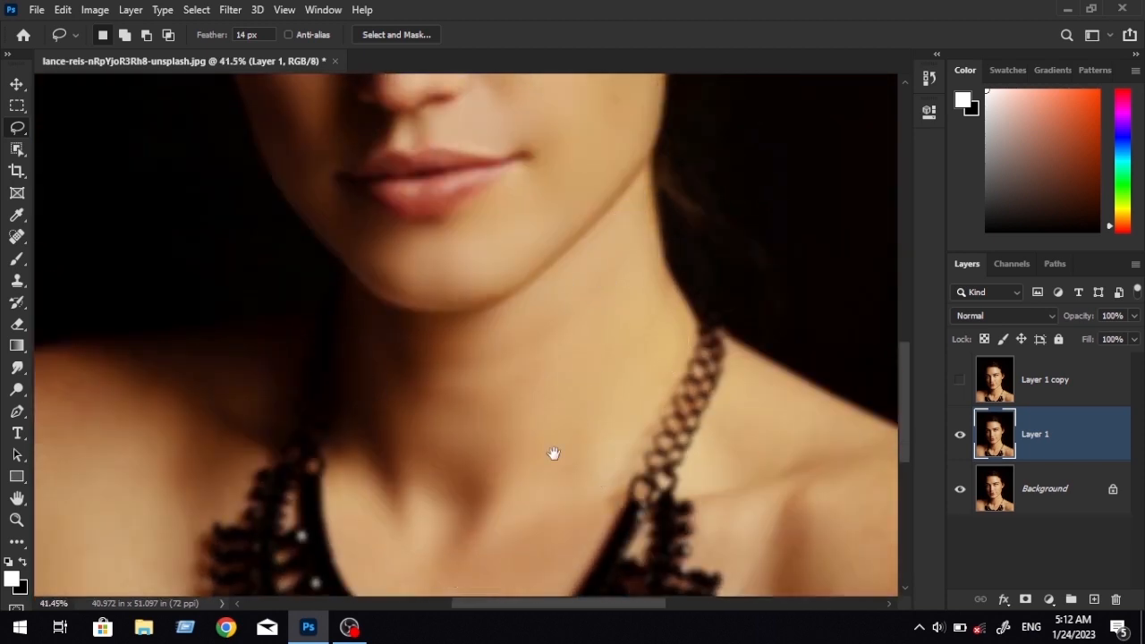
Smooth the chest skin inside the necklace and the lower neck with lassoed Gaussian Blur.
drag(554, 453, 549, 217)
mouse_move(542, 303)
mouse_down()
mouse_move(399, 391)
mouse_move(513, 331)
mouse_move(315, 340)
mouse_up()
key(ctrl+alt+f)
click(500, 367)
mouse_move(527, 124)
mouse_down()
mouse_move(686, 203)
mouse_move(480, 455)
mouse_move(493, 184)
mouse_move(527, 126)
mouse_up()
key(ctrl+alt+f)
key(ctrl+d)
Smooth the bare shoulder on the shadowed side by reapplying the Gaussian Blur to a lassoed area.
mouse_move(40, 120)
mouse_down()
mouse_move(550, 210)
mouse_move(355, 557)
mouse_move(546, 233)
mouse_up()
key(ctrl+alt+f)
key(ctrl+d)
scroll(622, 399, down, 2)
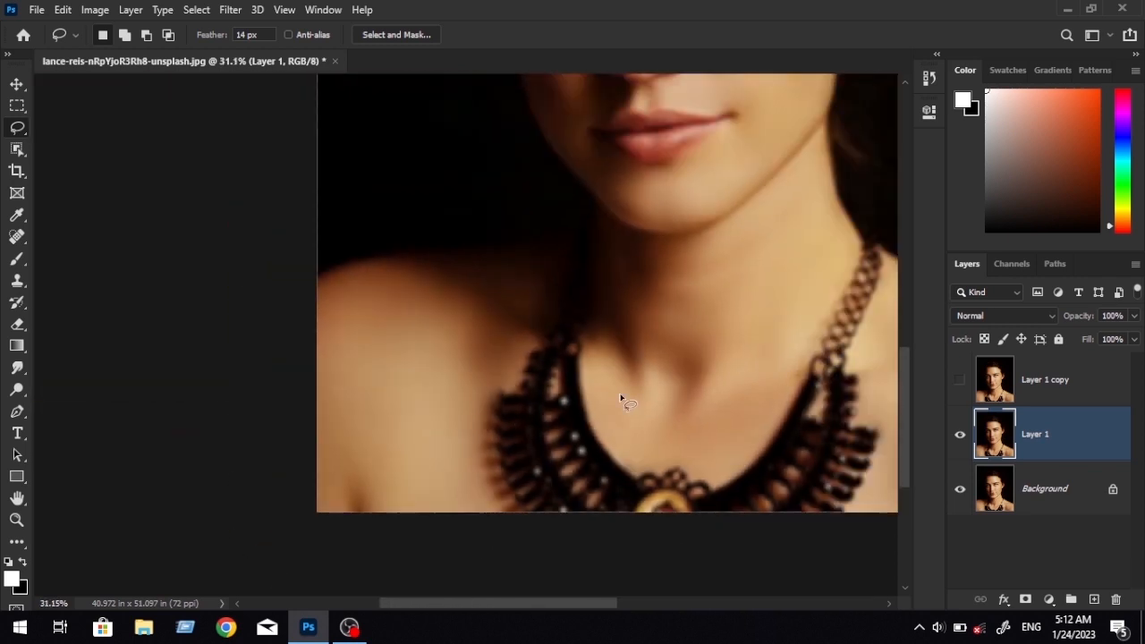
Lasso the skin along the shadowed edge of the chin, reapply the Gaussian Blur and deselect.
scroll(621, 399, up, 2)
scroll(460, 298, up, 2)
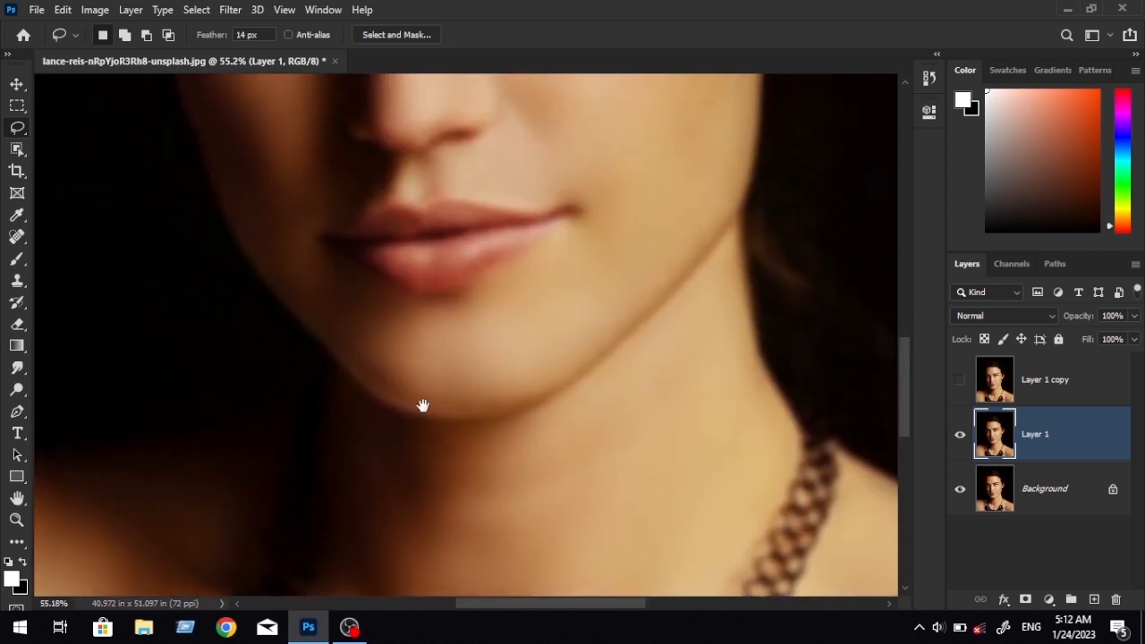
mouse_move(340, 333)
mouse_down()
mouse_move(421, 417)
mouse_move(521, 396)
mouse_move(445, 392)
mouse_up()
key(ctrl+alt+f)
key(ctrl+d)
Examine the smoothed skin across the face and around the lit eye and temple for remaining texture.
drag(538, 371, 491, 547)
scroll(581, 421, down, 1)
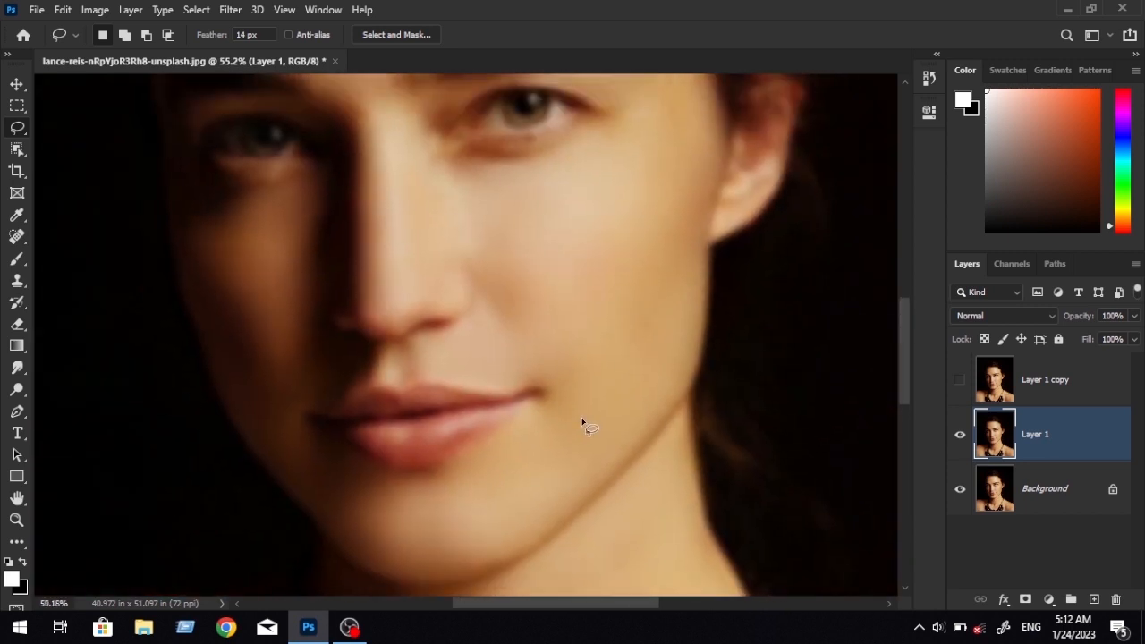
scroll(582, 419, down, 7)
scroll(582, 419, up, 7)
drag(617, 389, 561, 503)
scroll(582, 417, up, 4)
drag(583, 347, 526, 580)
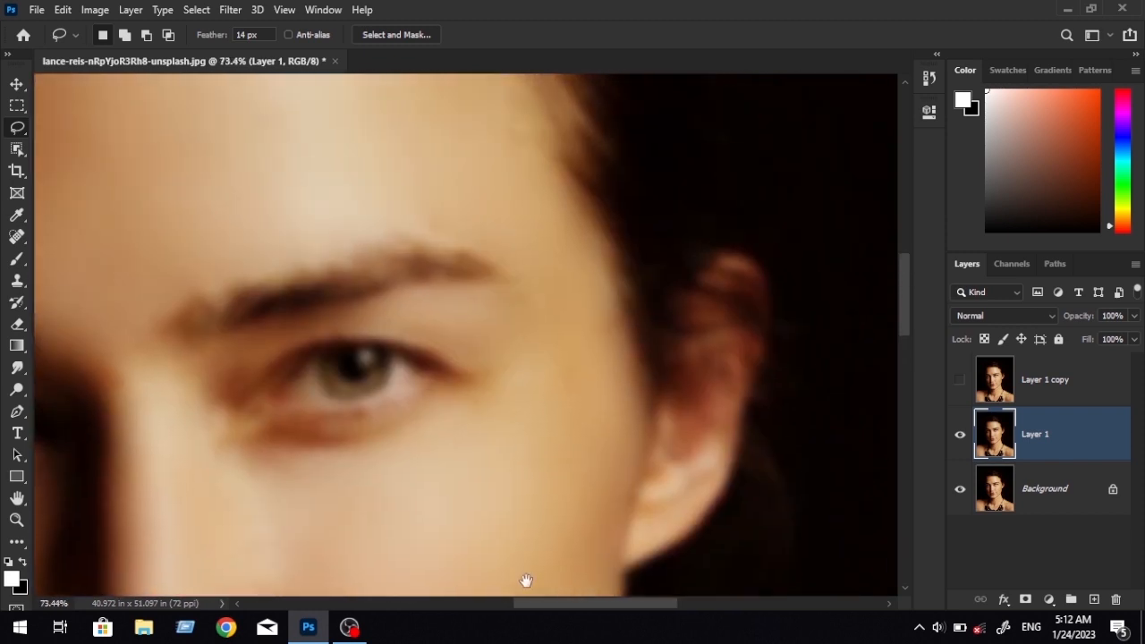
Compare the smoothed face around the eyes, nose and cheek with and without Layer 1 copy showing.
mouse_move(549, 385)
mouse_down()
mouse_move(542, 437)
mouse_move(542, 387)
mouse_up()
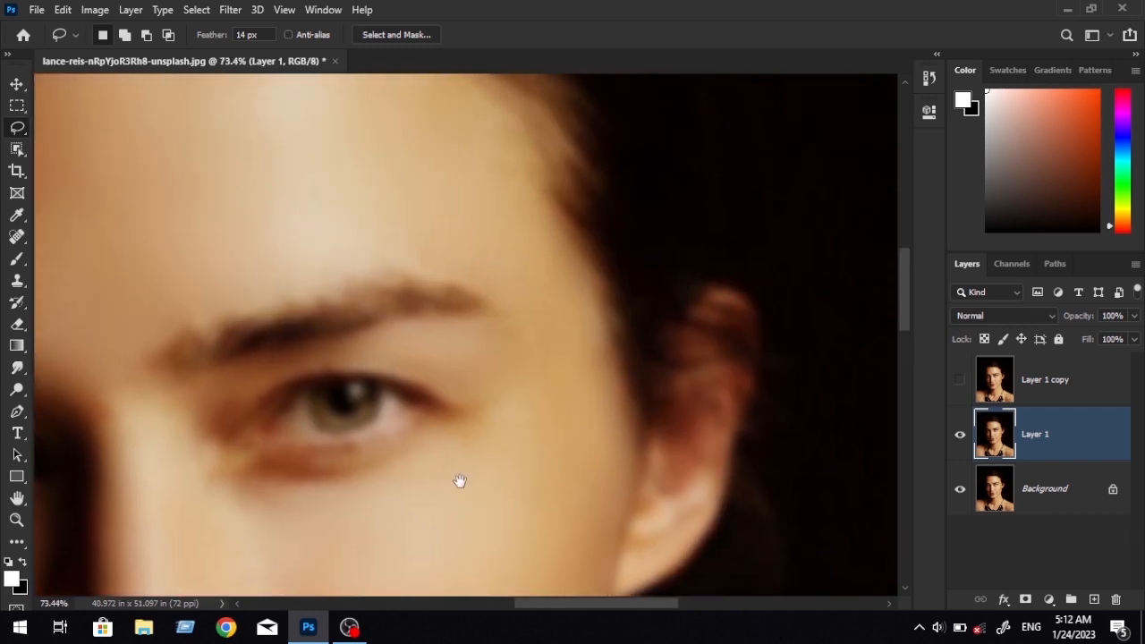
drag(458, 481, 477, 376)
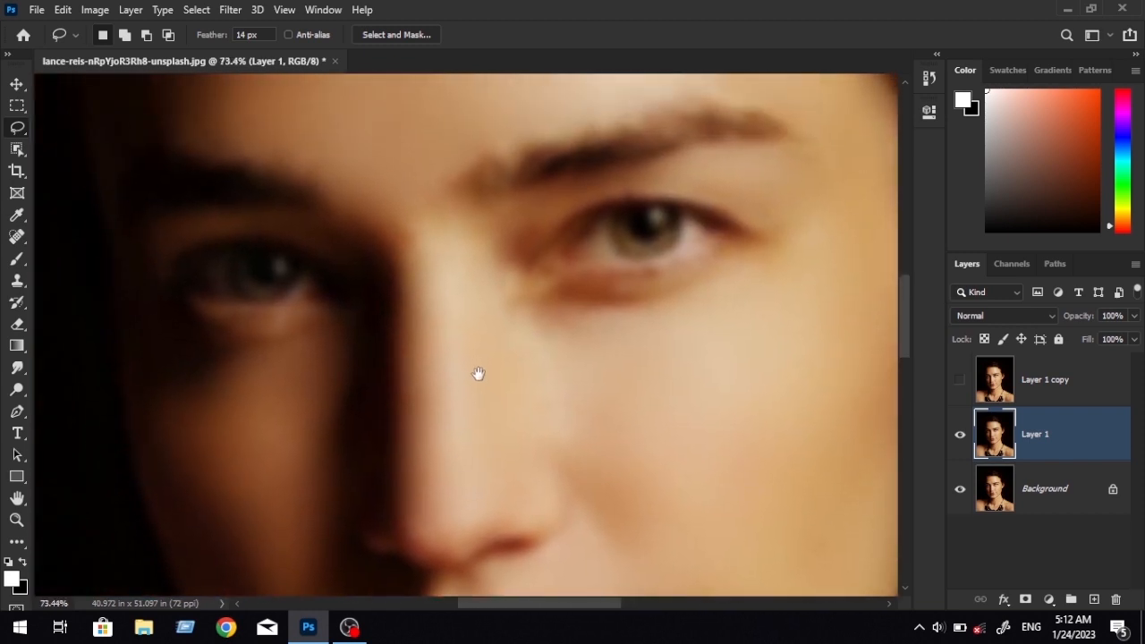
click(961, 381)
click(961, 382)
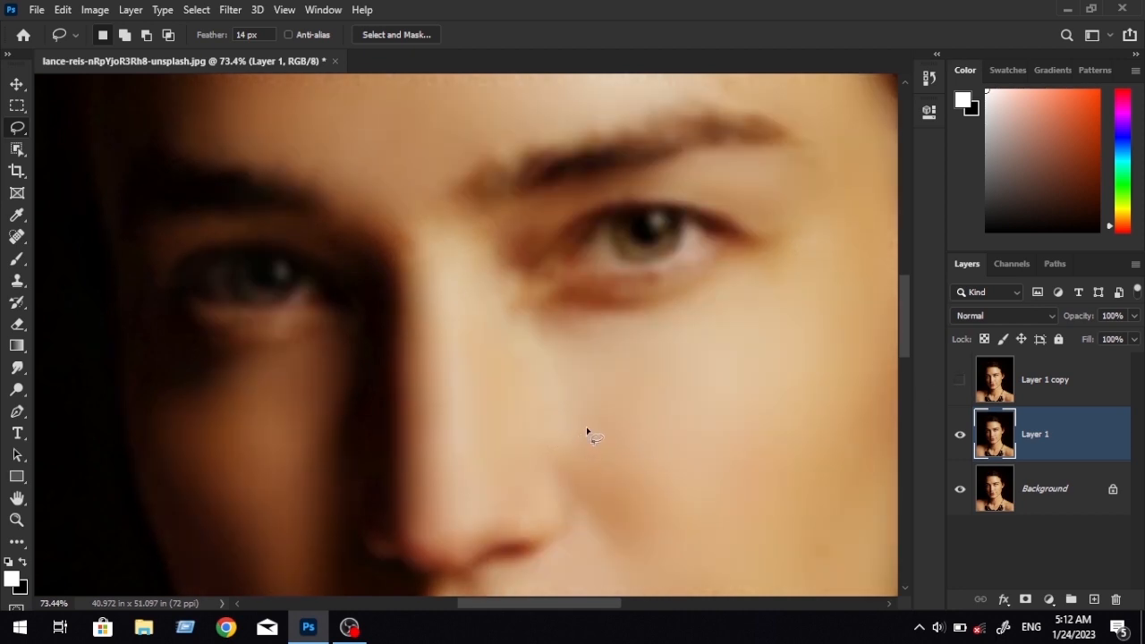
scroll(586, 431, down, 4)
drag(784, 464, 763, 431)
click(960, 379)
click(959, 380)
Make Layer 1 copy active and visible, and apply a High Pass filter to it with a radius of 1 pixel.
click(1072, 386)
click(959, 379)
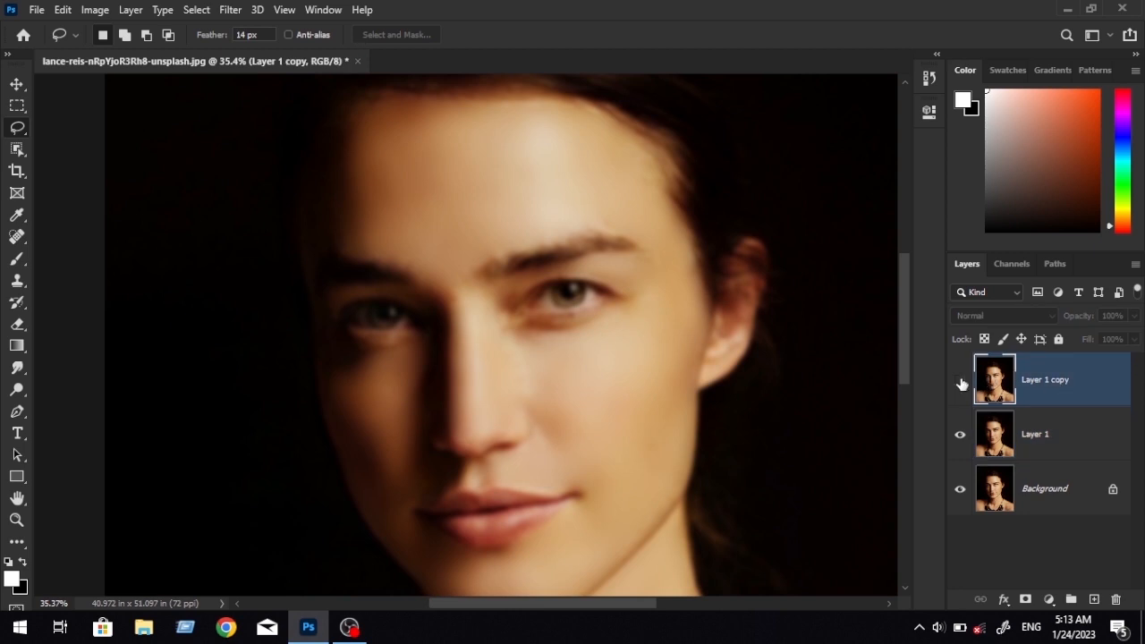
click(240, 11)
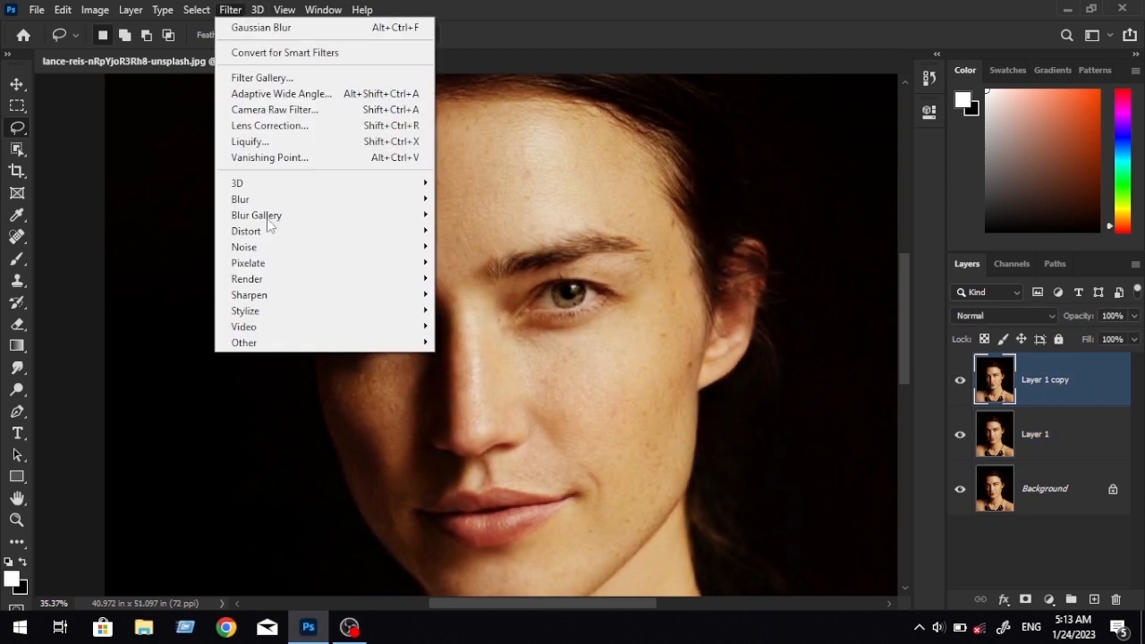
mouse_move(319, 347)
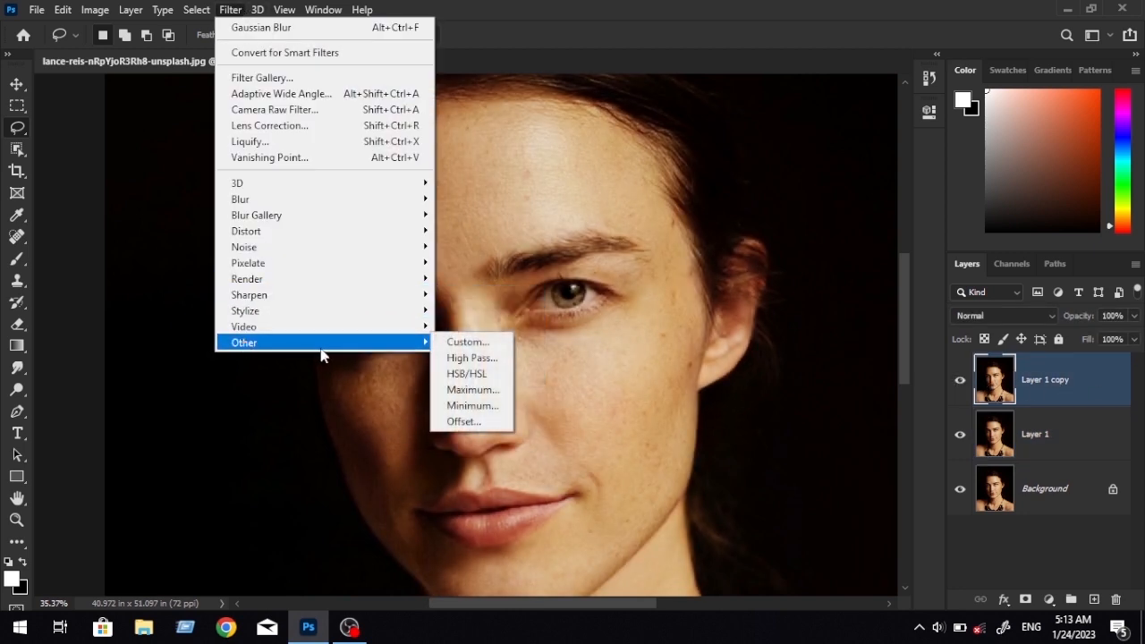
click(474, 359)
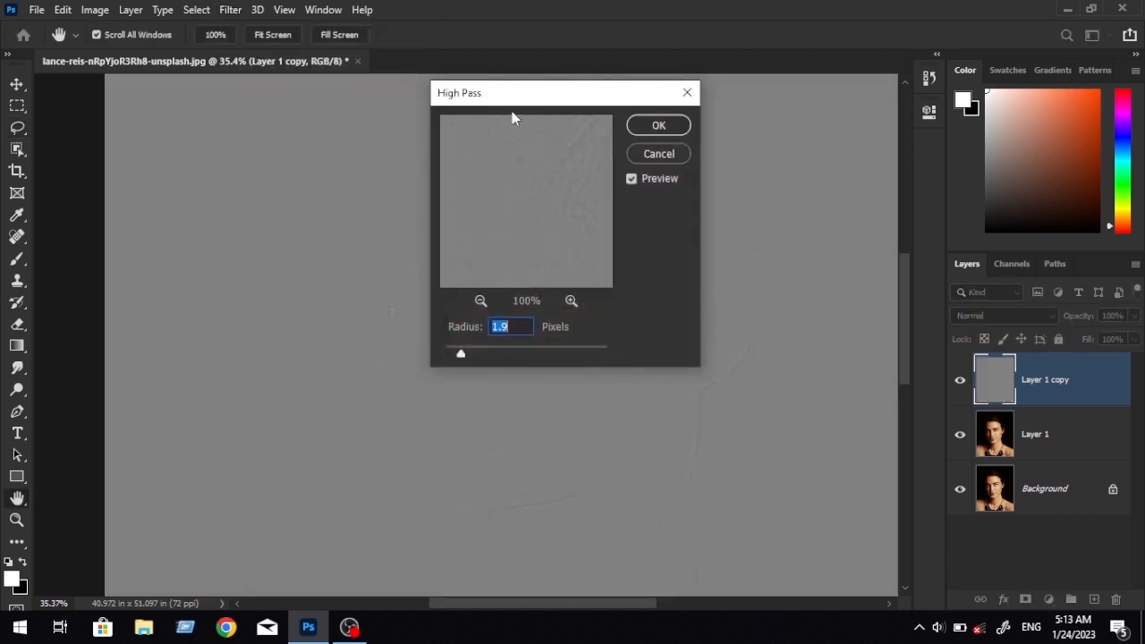
drag(524, 95, 696, 95)
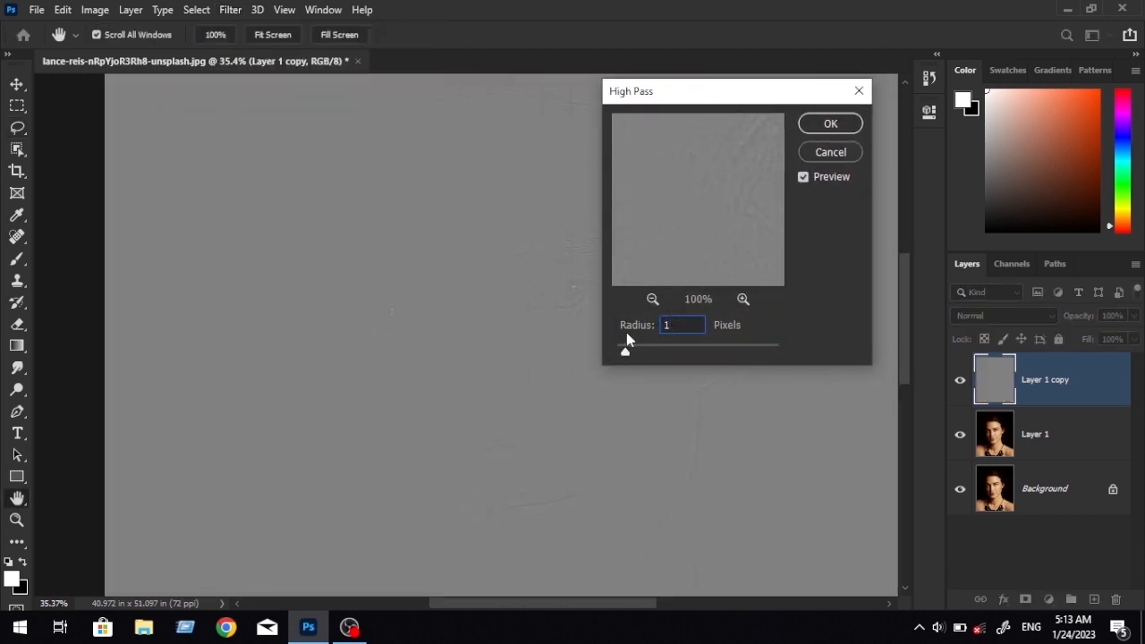
click(812, 130)
Set the blend mode of the high-pass layer, Layer 1 copy, to Linear Light.
key(l)
scroll(468, 296, up, 8)
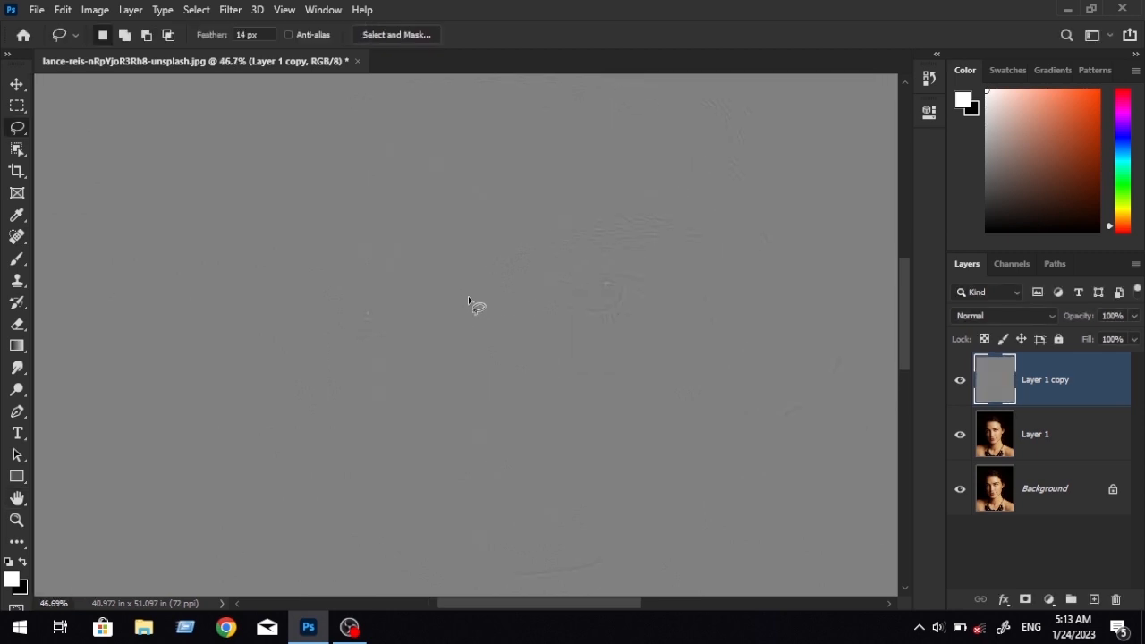
drag(563, 330, 480, 282)
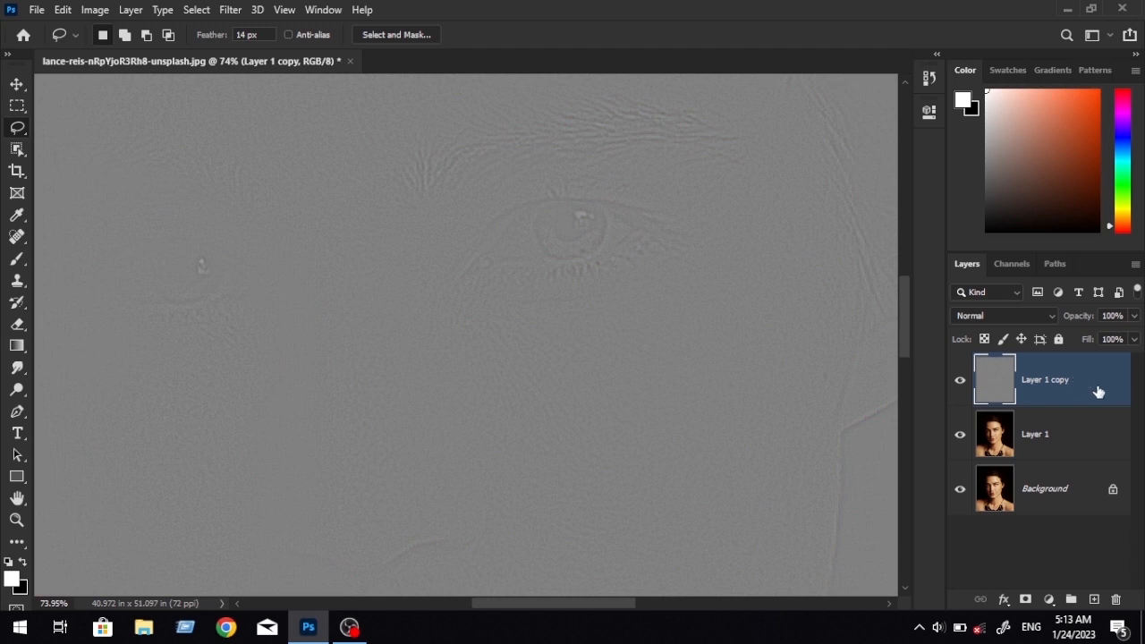
click(1002, 312)
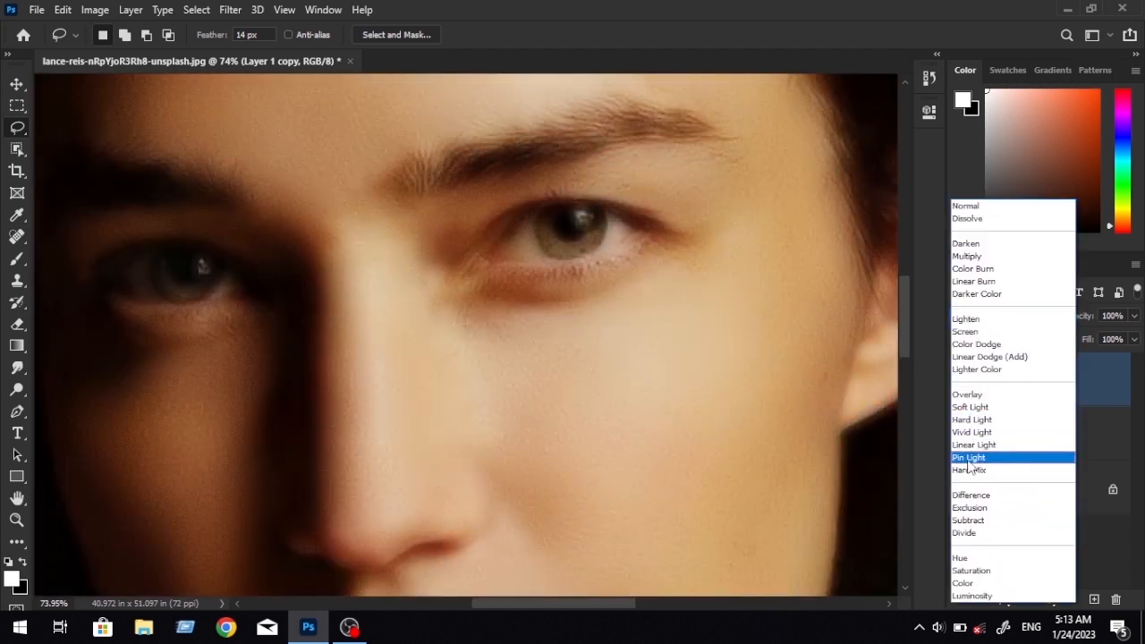
click(1010, 446)
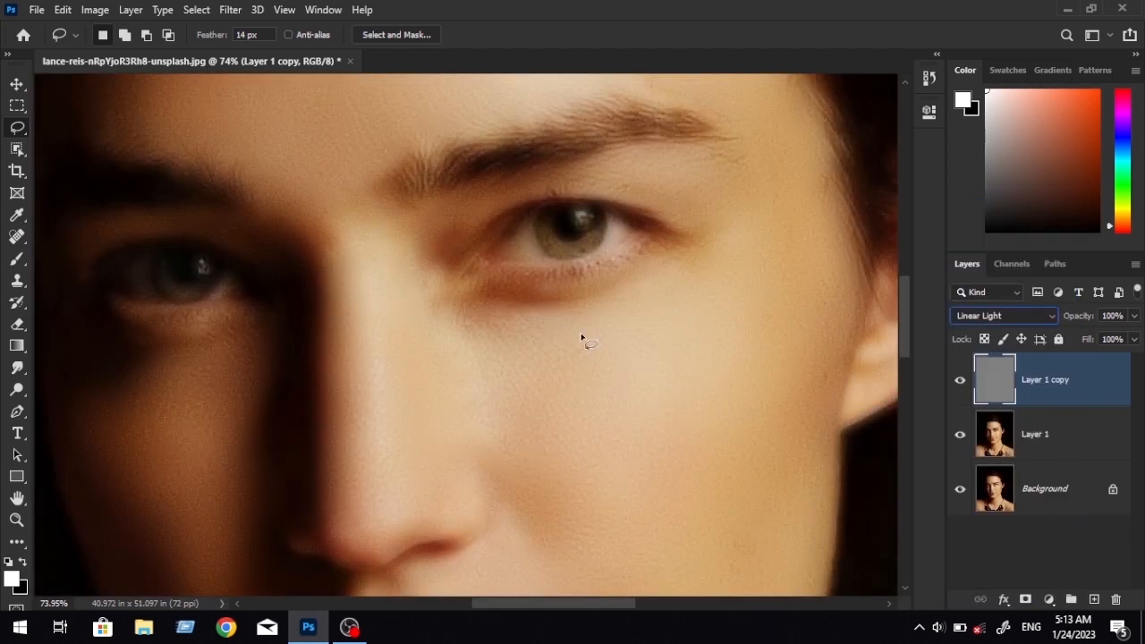
Examine the skin texture on the cheek, nose and mouth area at several magnifications.
drag(581, 370, 516, 227)
scroll(575, 247, down, 4)
scroll(580, 261, up, 3)
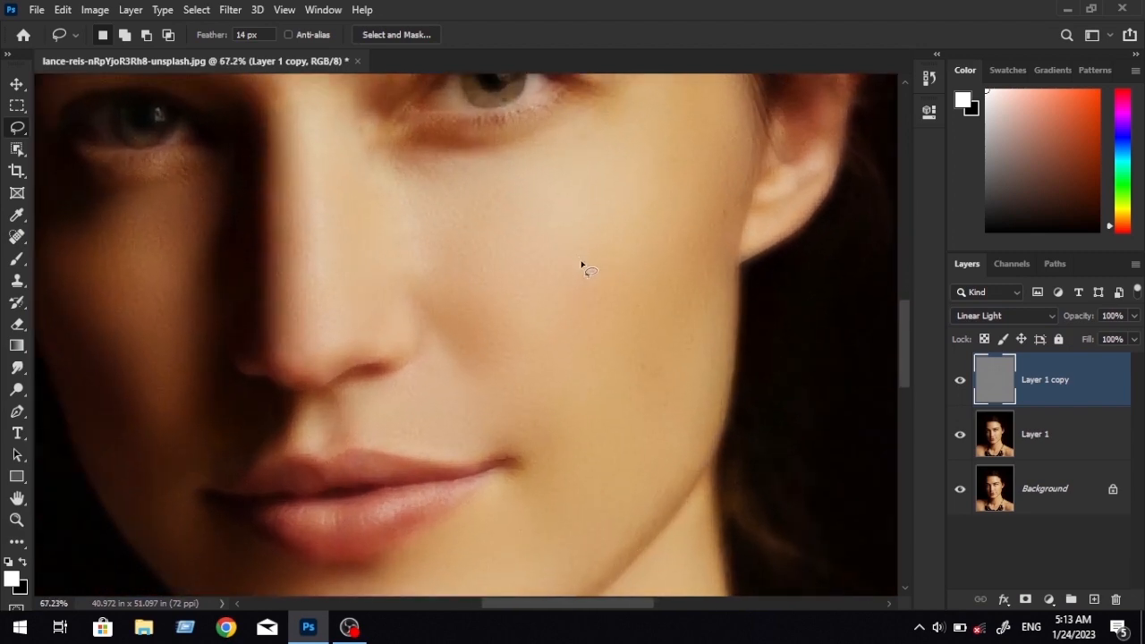
scroll(581, 265, up, 4)
drag(587, 247, 630, 342)
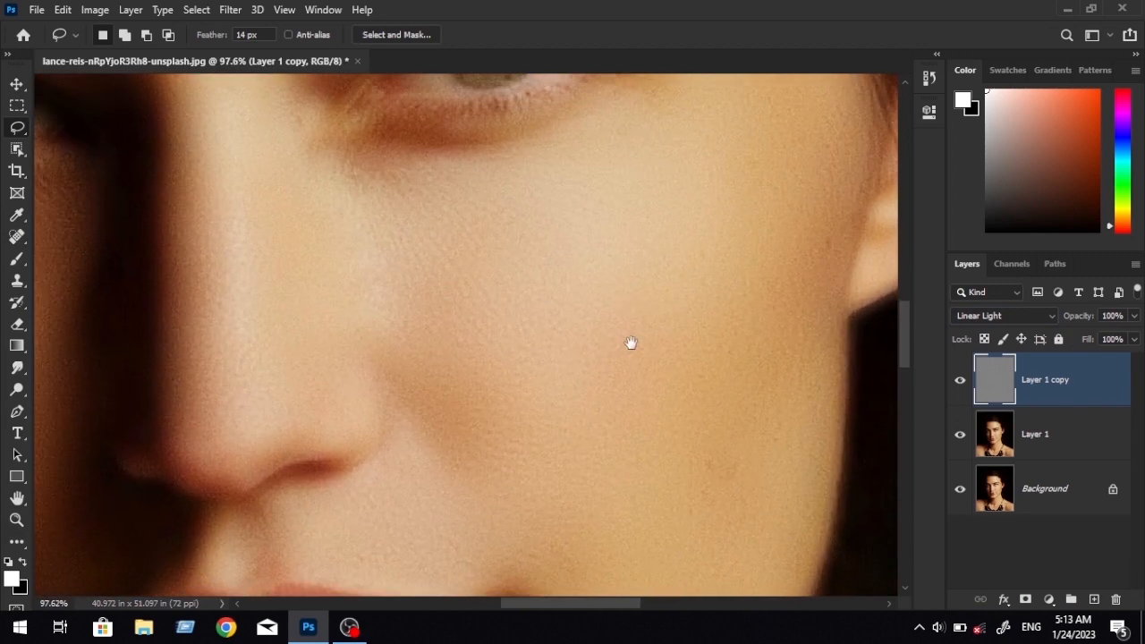
scroll(659, 295, down, 6)
drag(659, 307, 566, 402)
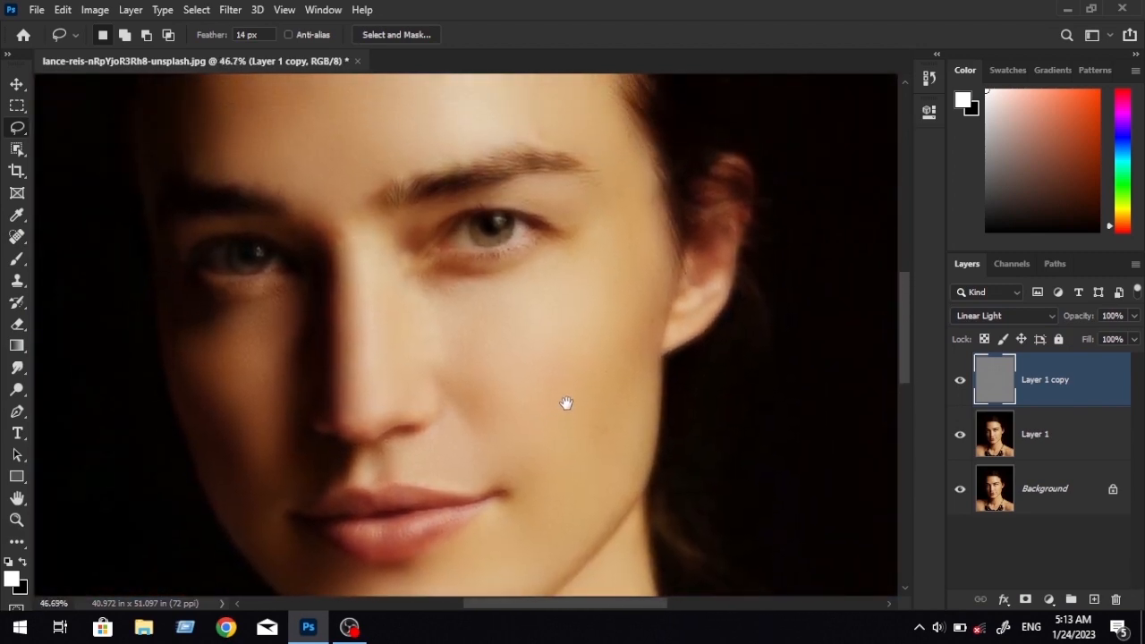
scroll(590, 403, up, 3)
scroll(803, 414, up, 3)
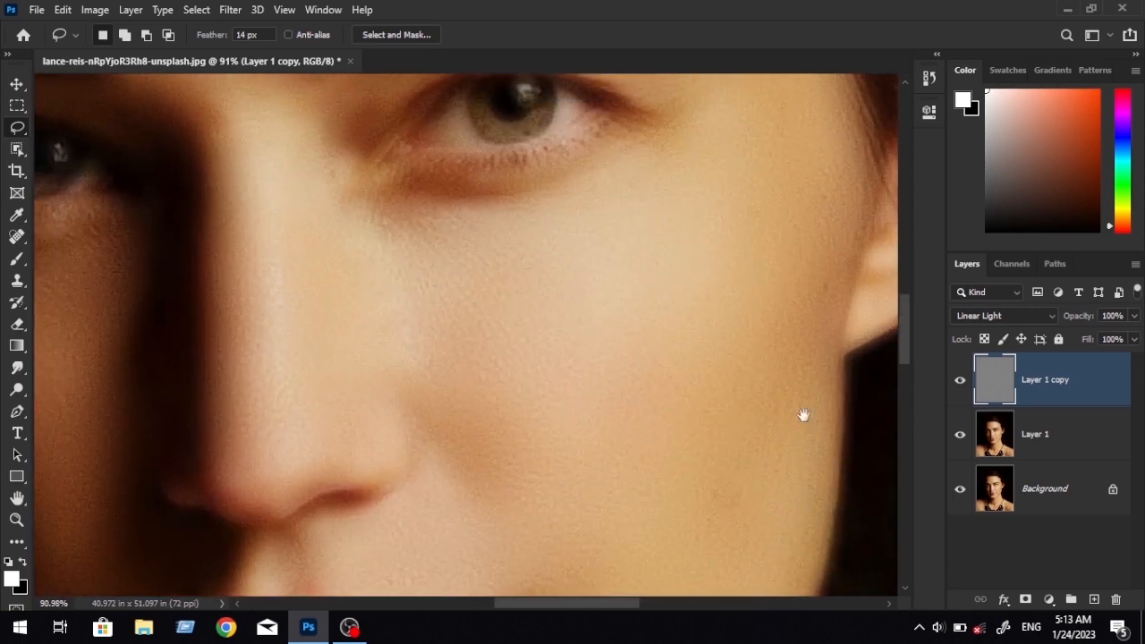
Merge Layer 1 with Layer 1 copy and compare the merged retouch with the original portrait.
shift+click(1077, 433)
right_click(1090, 392)
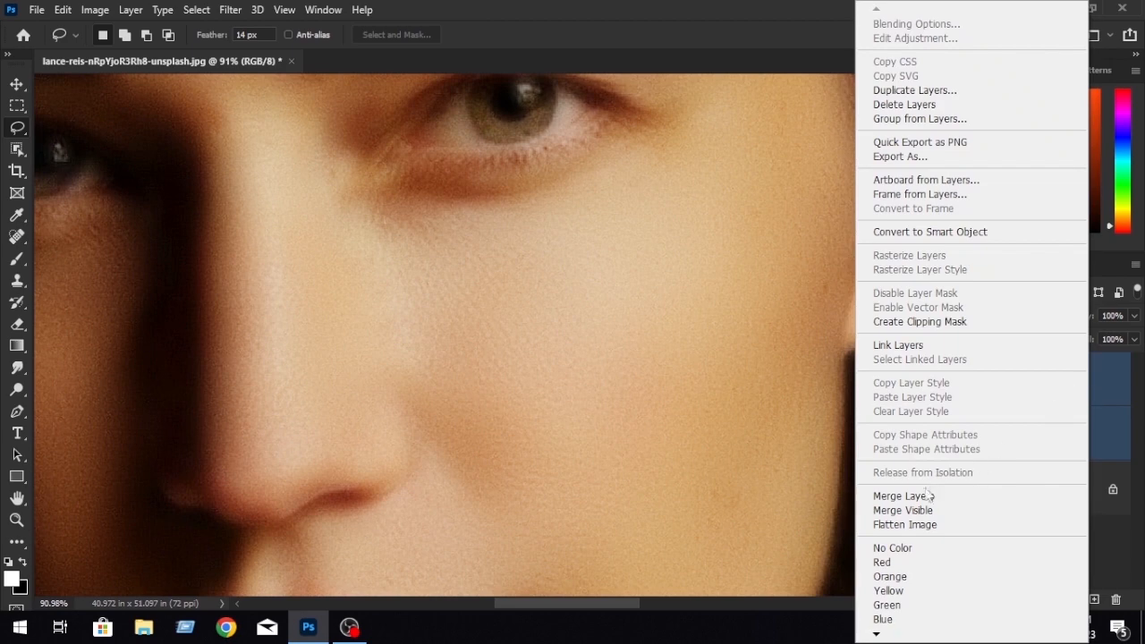
click(901, 495)
scroll(720, 390, down, 4)
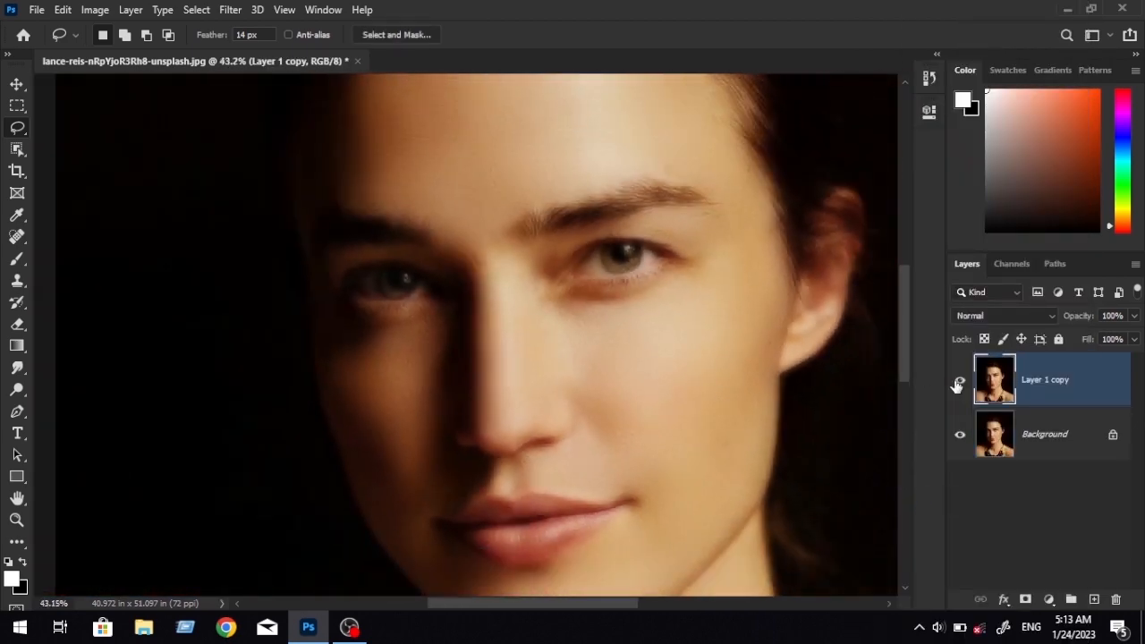
click(958, 382)
scroll(728, 378, up, 5)
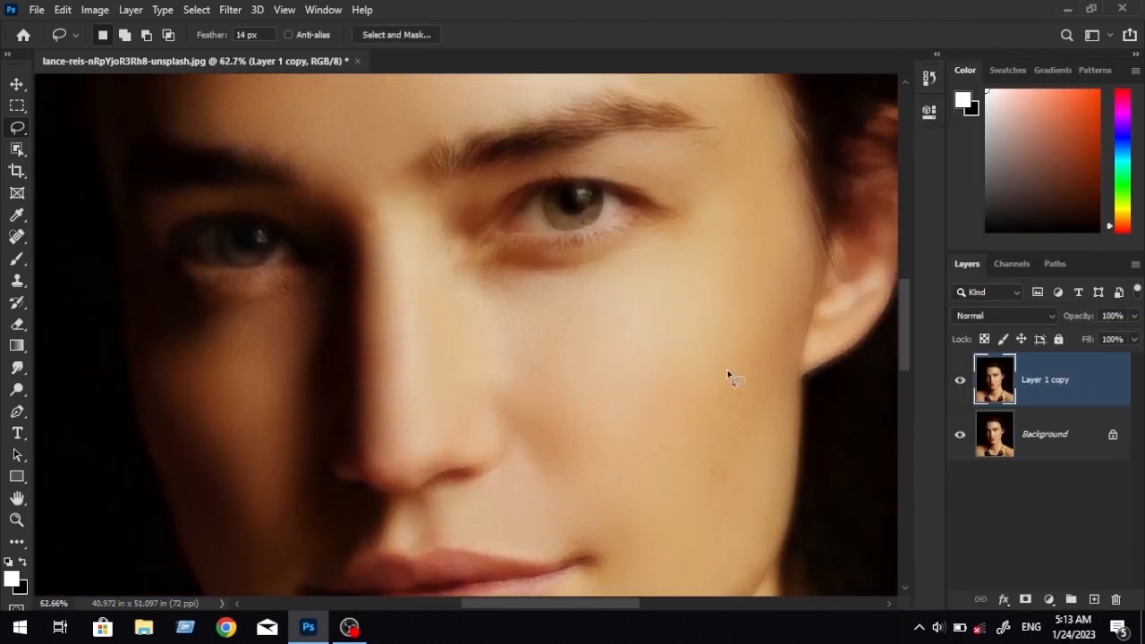
scroll(634, 360, down, 3)
scroll(862, 376, up, 2)
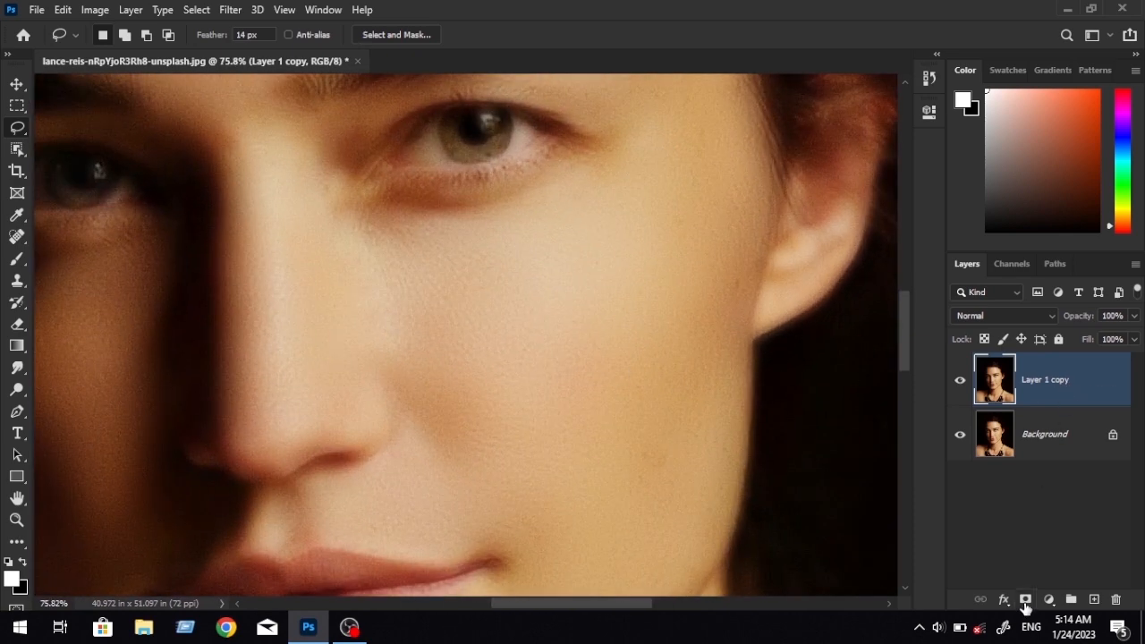
Add a layer mask to the merged Layer 1 copy and invert the mask to black.
click(1025, 600)
scroll(684, 384, down, 2)
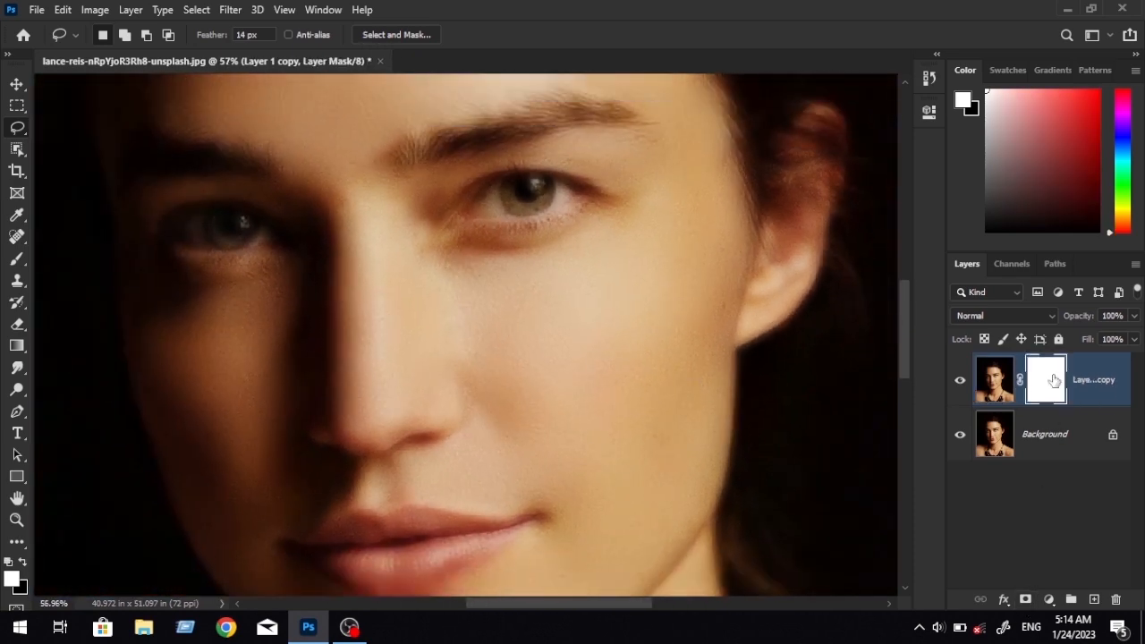
click(125, 14)
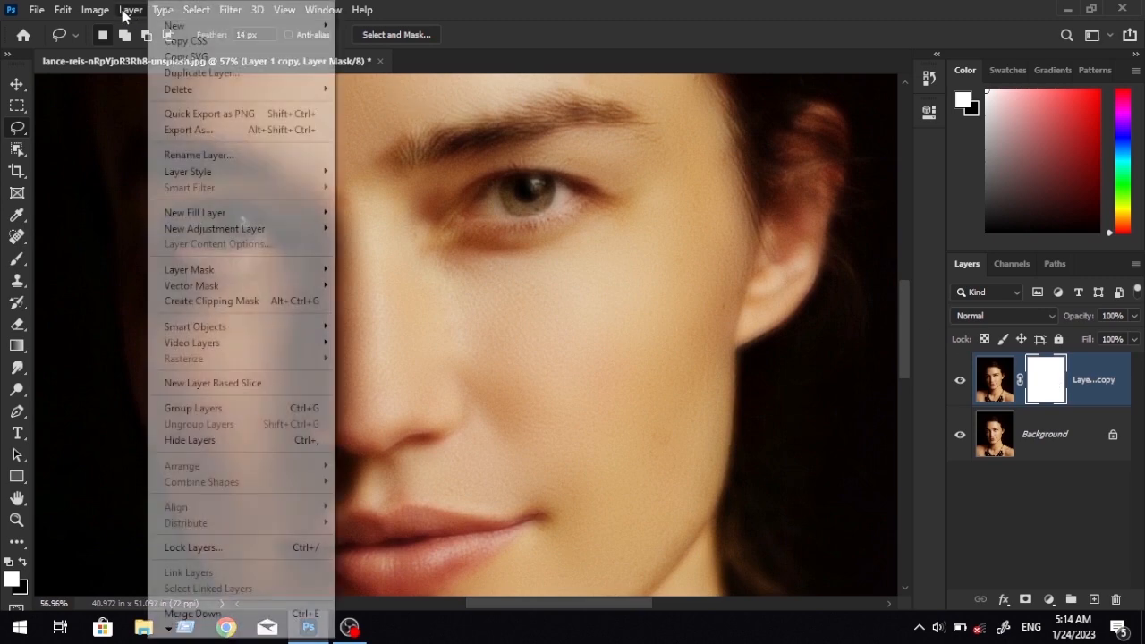
mouse_move(108, 13)
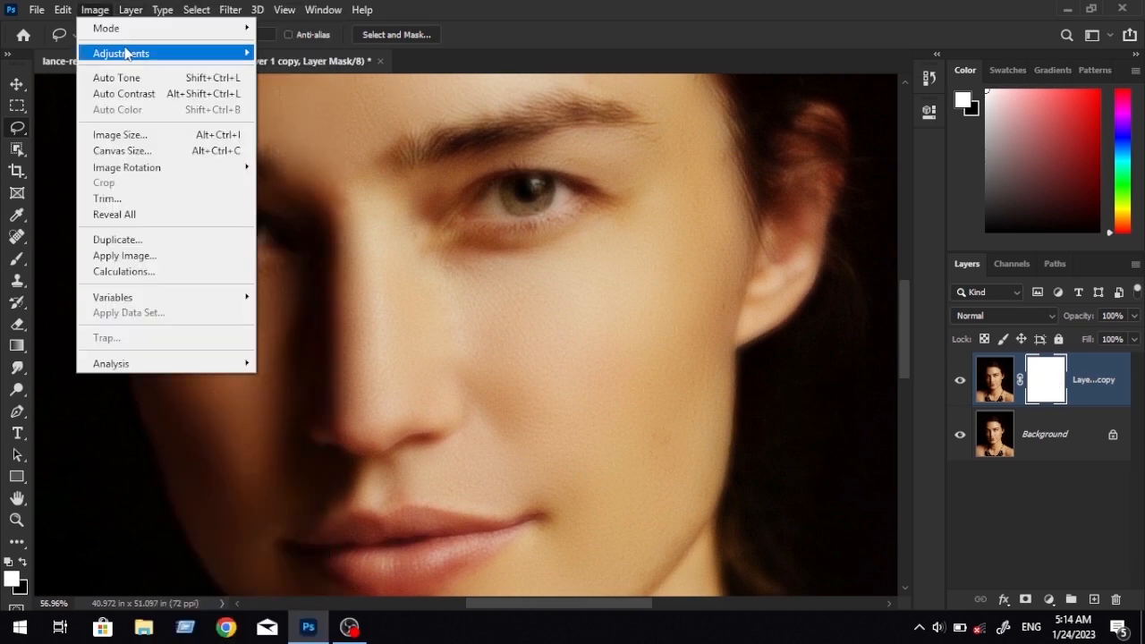
mouse_move(129, 54)
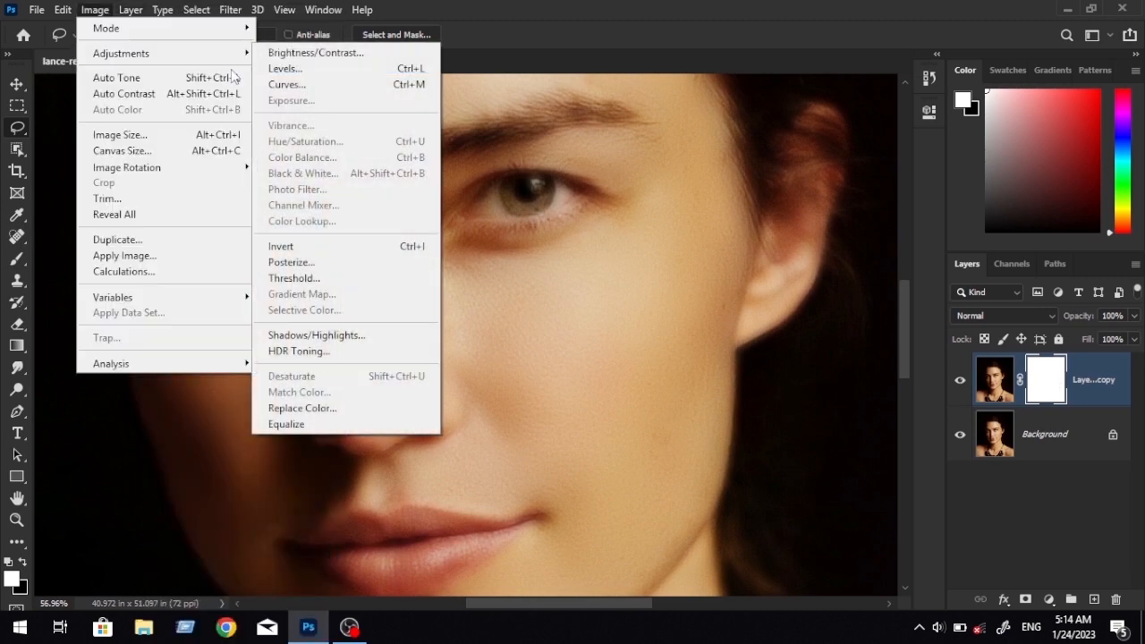
click(419, 248)
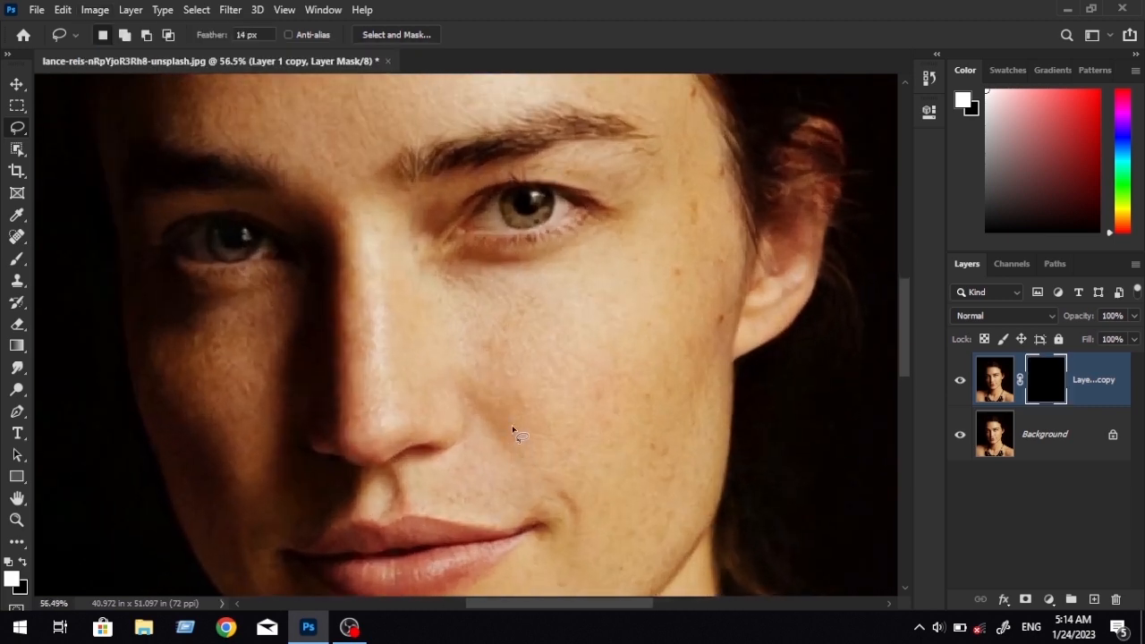
Prepare a soft brush of about 119 px with white as the foreground colour and 100% opacity.
scroll(723, 402, up, 3)
drag(642, 407, 633, 356)
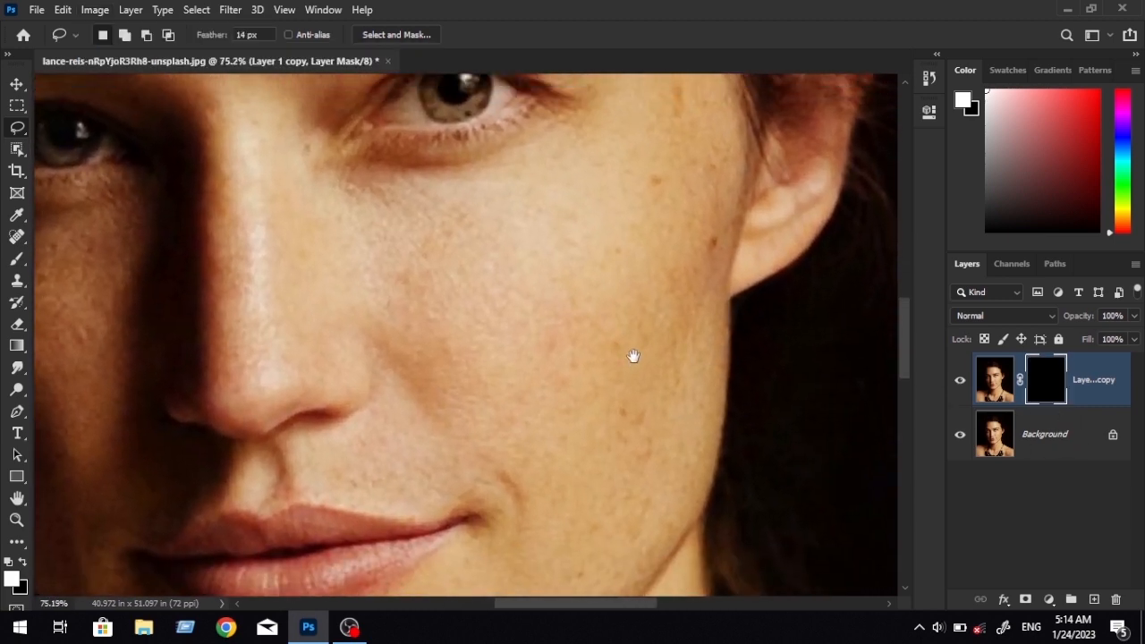
click(7, 54)
click(44, 322)
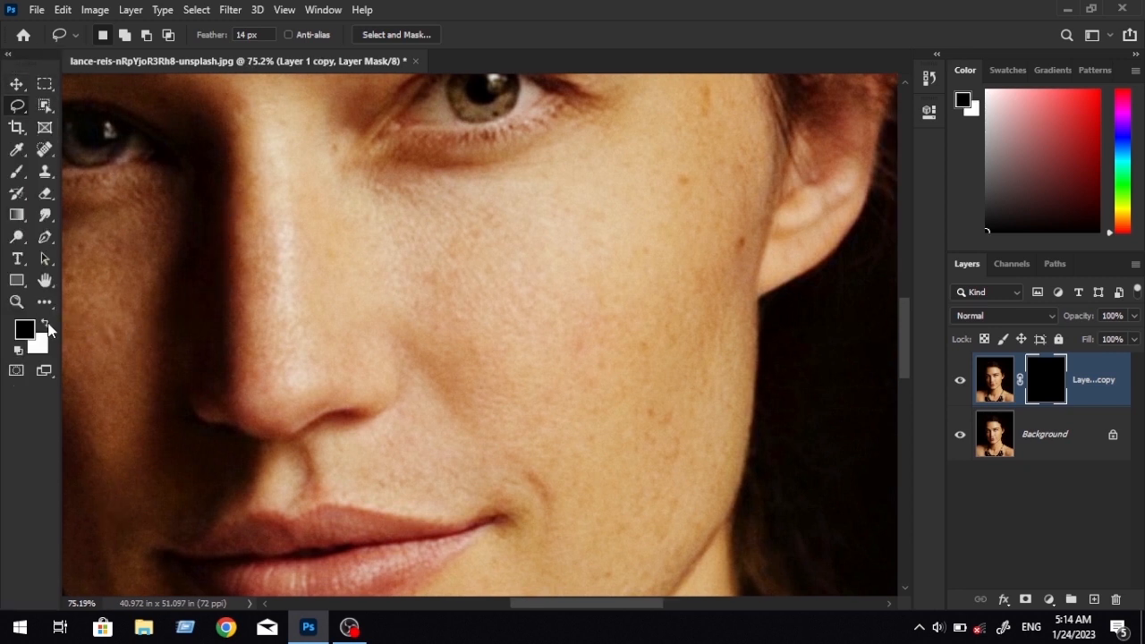
click(48, 324)
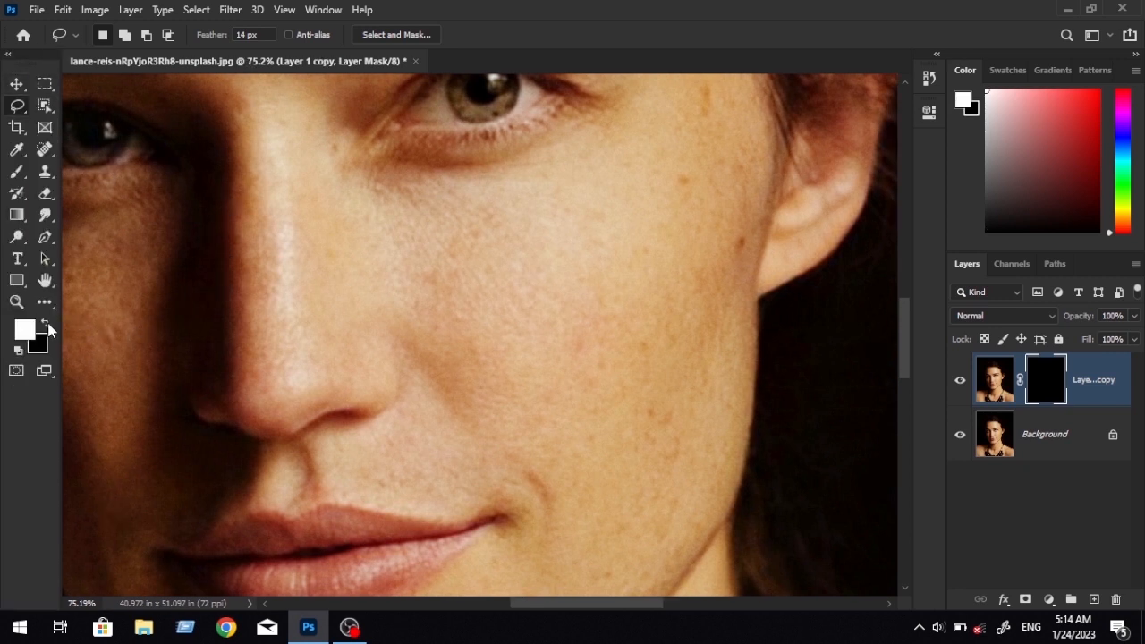
click(17, 171)
click(384, 36)
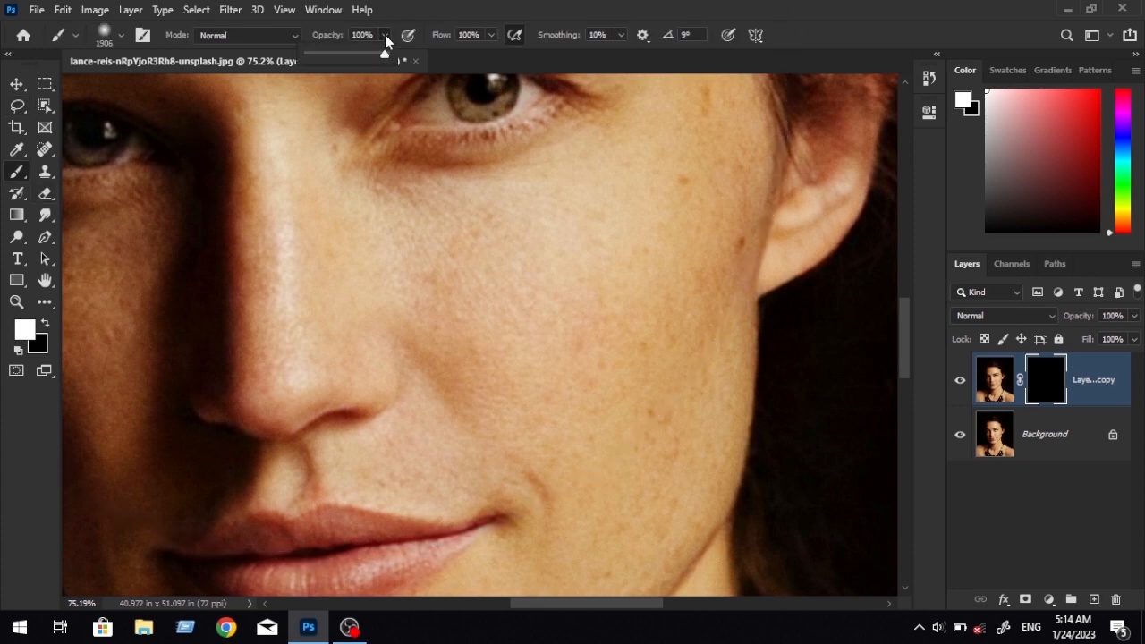
mouse_move(529, 310)
mouse_down()
mouse_move(470, 313)
mouse_move(101, 431)
mouse_move(21, 443)
mouse_move(36, 462)
mouse_up()
drag(500, 336, 452, 350)
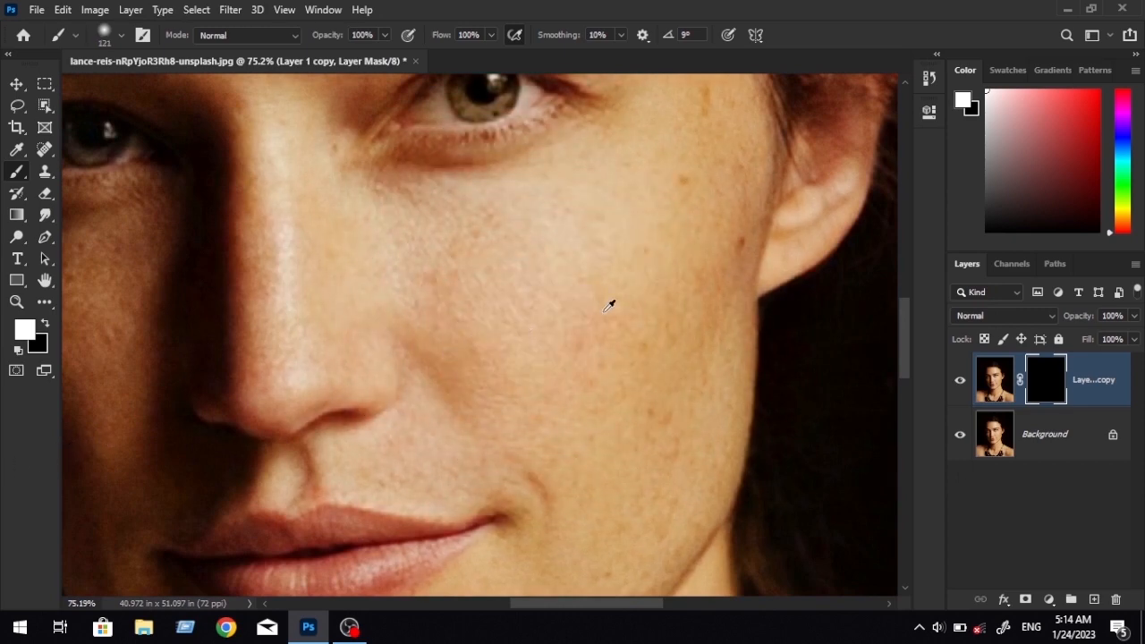
mouse_move(602, 311)
mouse_down()
mouse_move(600, 333)
mouse_move(602, 312)
mouse_up()
Reveal the smoothing on the lit cheek, temple and side of the jaw by painting white on the layer mask at about 119 px.
mouse_move(598, 247)
mouse_down()
mouse_move(522, 355)
mouse_move(501, 351)
mouse_move(511, 320)
mouse_up()
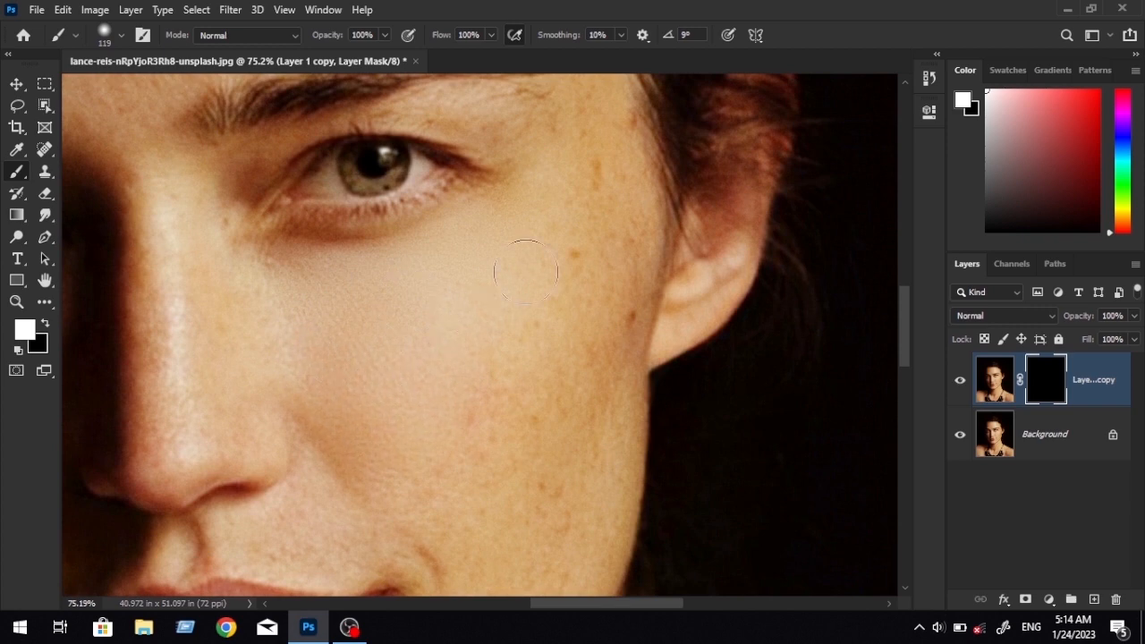
drag(559, 214, 489, 291)
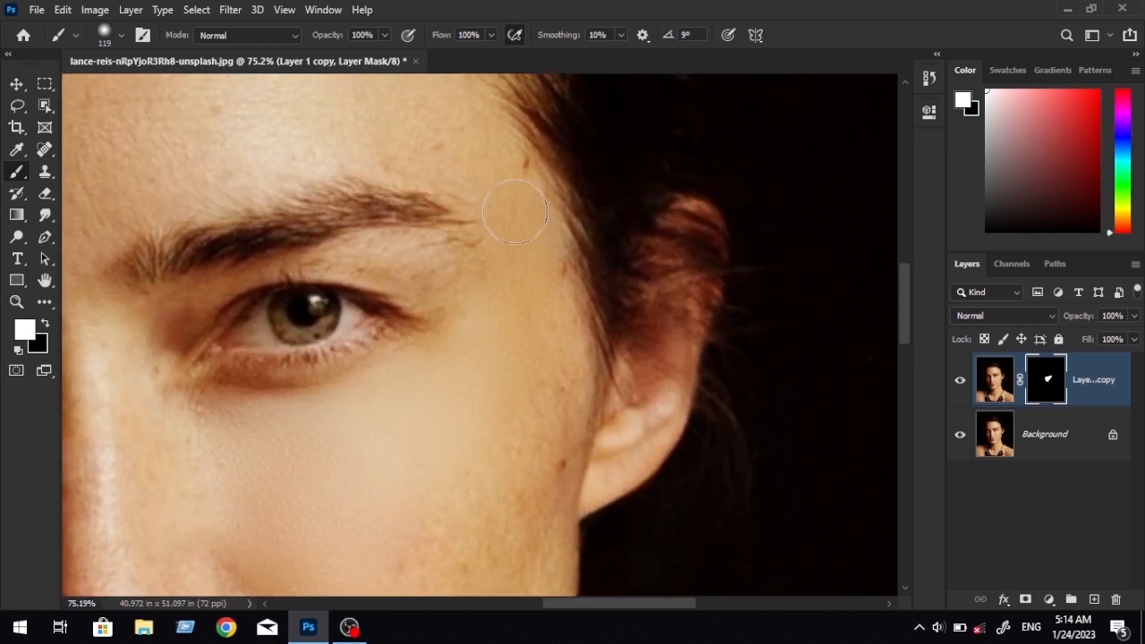
drag(537, 263, 541, 235)
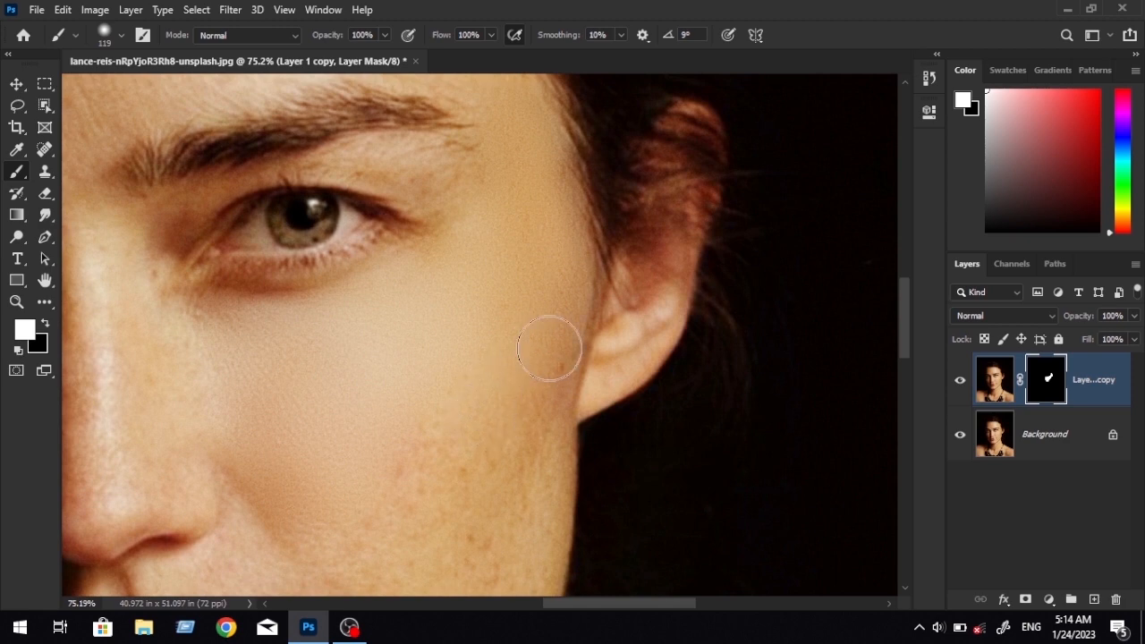
drag(494, 386, 548, 286)
drag(421, 412, 413, 405)
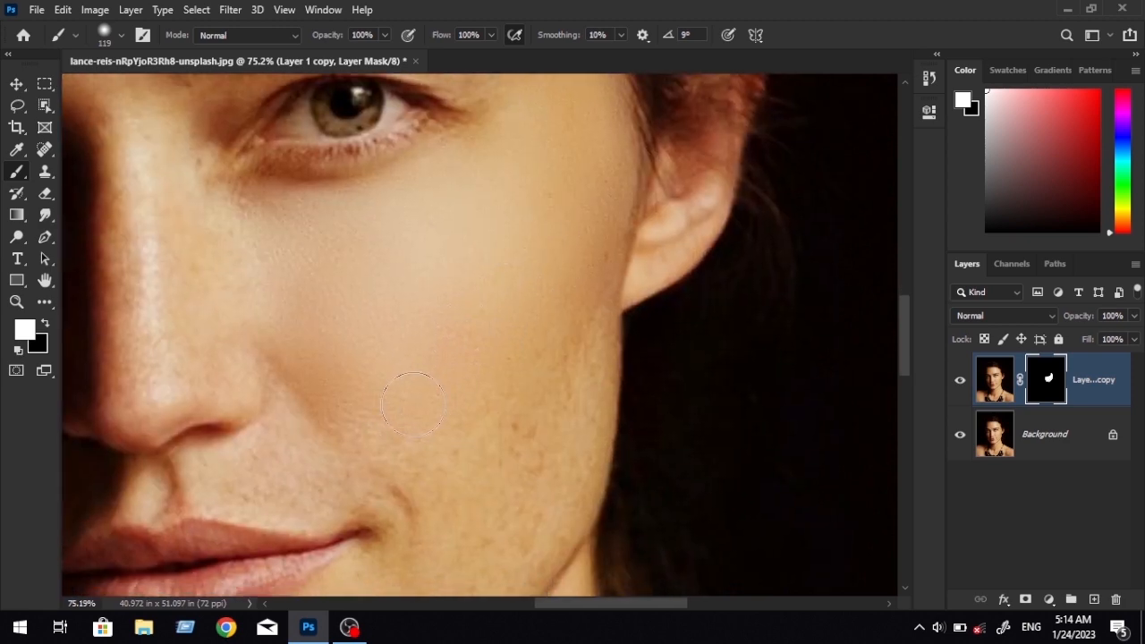
drag(541, 358, 470, 369)
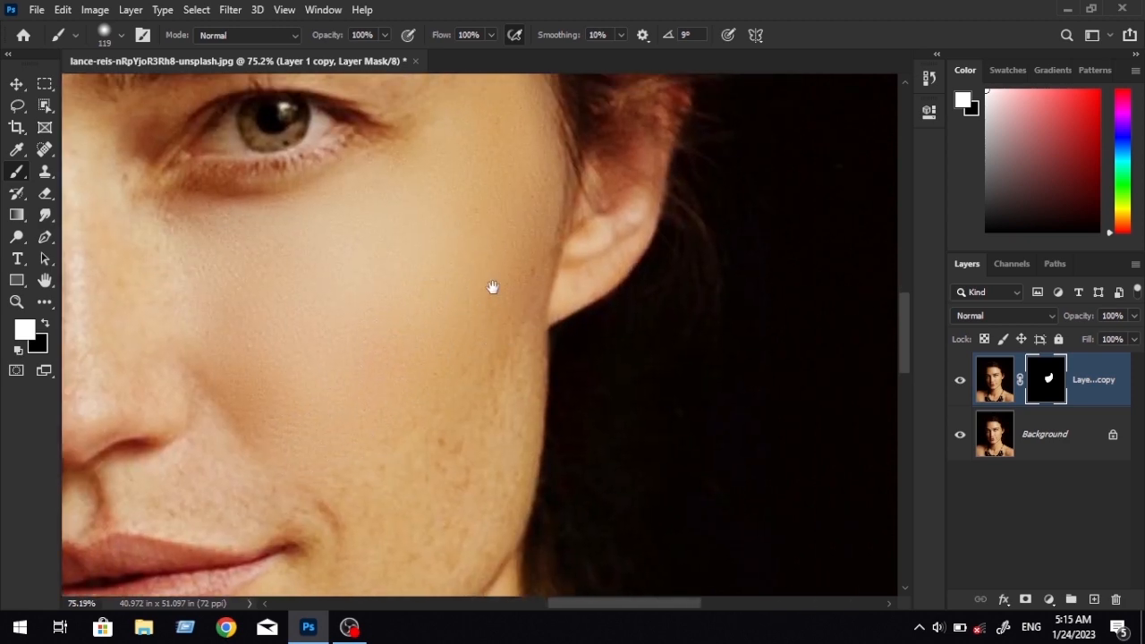
drag(493, 286, 483, 232)
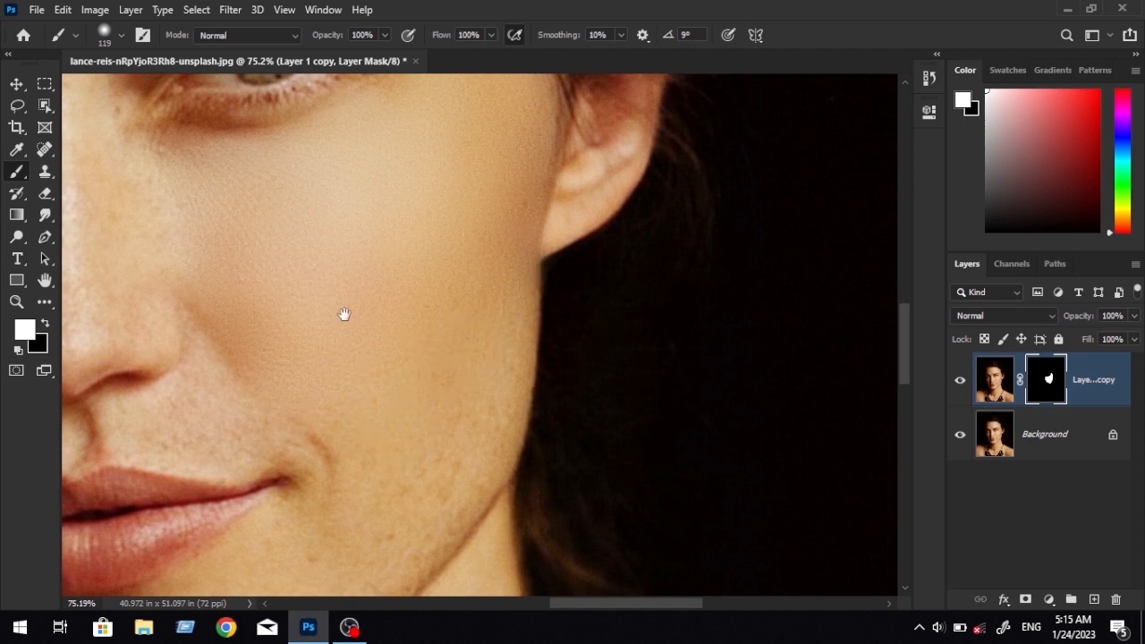
Paint white on the mask across the forehead and above the eyebrows up to the hairline.
drag(344, 314, 377, 498)
drag(464, 283, 249, 259)
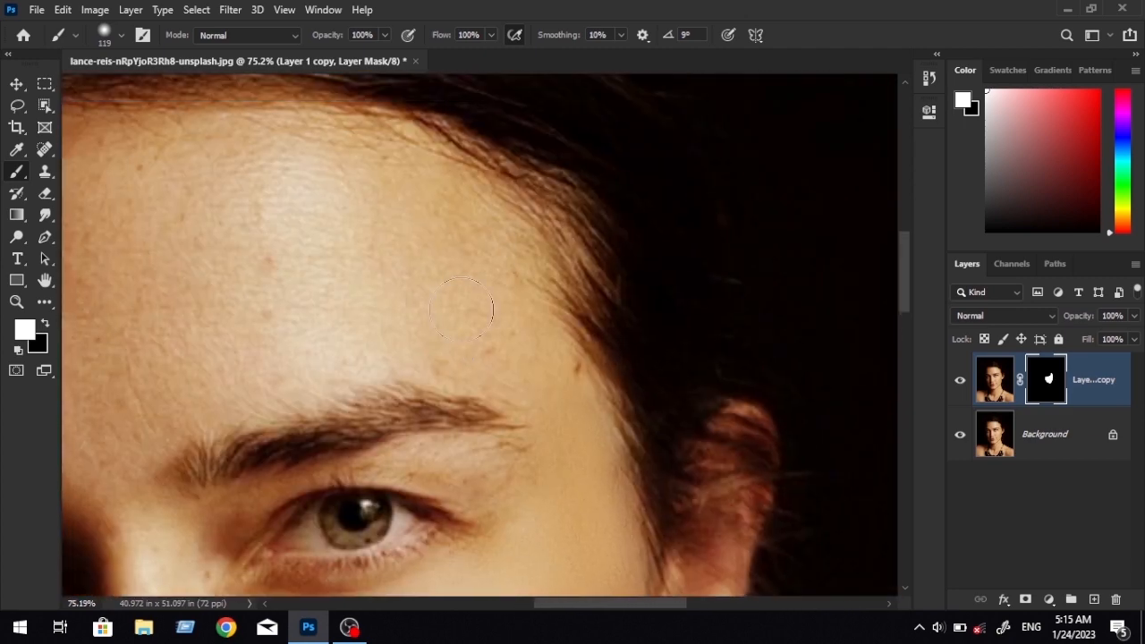
mouse_move(589, 394)
mouse_down()
mouse_move(487, 243)
mouse_move(555, 304)
mouse_up()
drag(536, 277, 473, 277)
mouse_move(279, 389)
mouse_down()
mouse_move(337, 349)
mouse_move(617, 322)
mouse_move(274, 304)
mouse_move(516, 131)
mouse_up()
drag(228, 228, 420, 181)
drag(466, 126, 413, 154)
mouse_move(413, 154)
mouse_down()
mouse_move(385, 357)
mouse_move(528, 411)
mouse_move(582, 386)
mouse_up()
drag(577, 473, 513, 266)
Smooth the bridge of the nose and the skin around the lit eye, reducing the brush to 94 px and about 57 px.
mouse_move(568, 396)
mouse_down()
mouse_move(563, 279)
mouse_move(423, 386)
mouse_up()
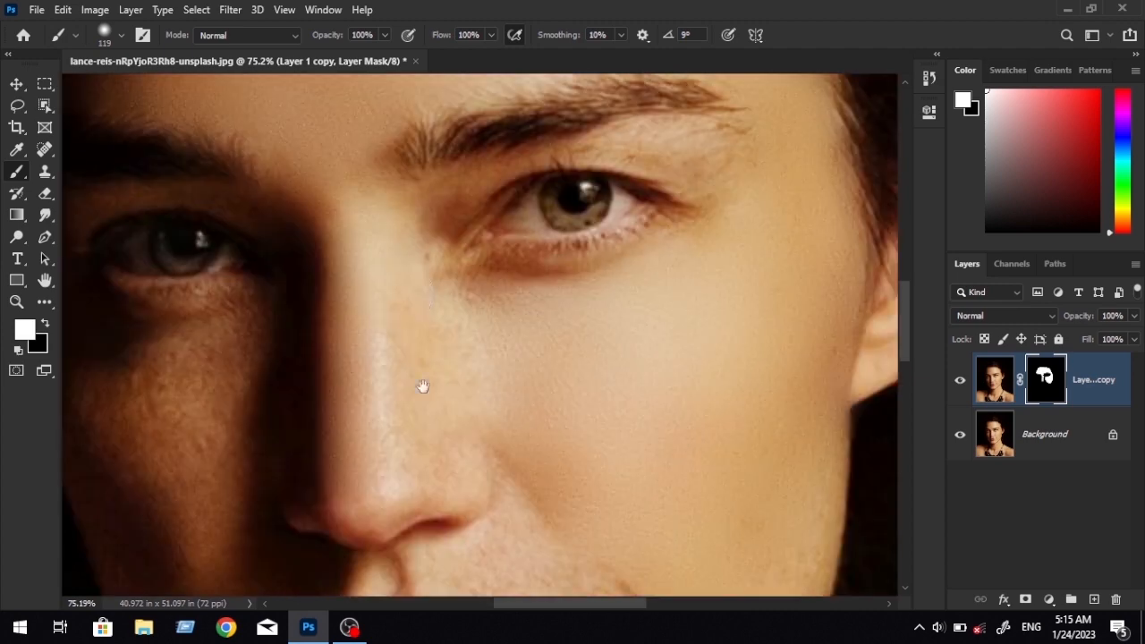
drag(409, 291, 259, 406)
right_click(709, 344)
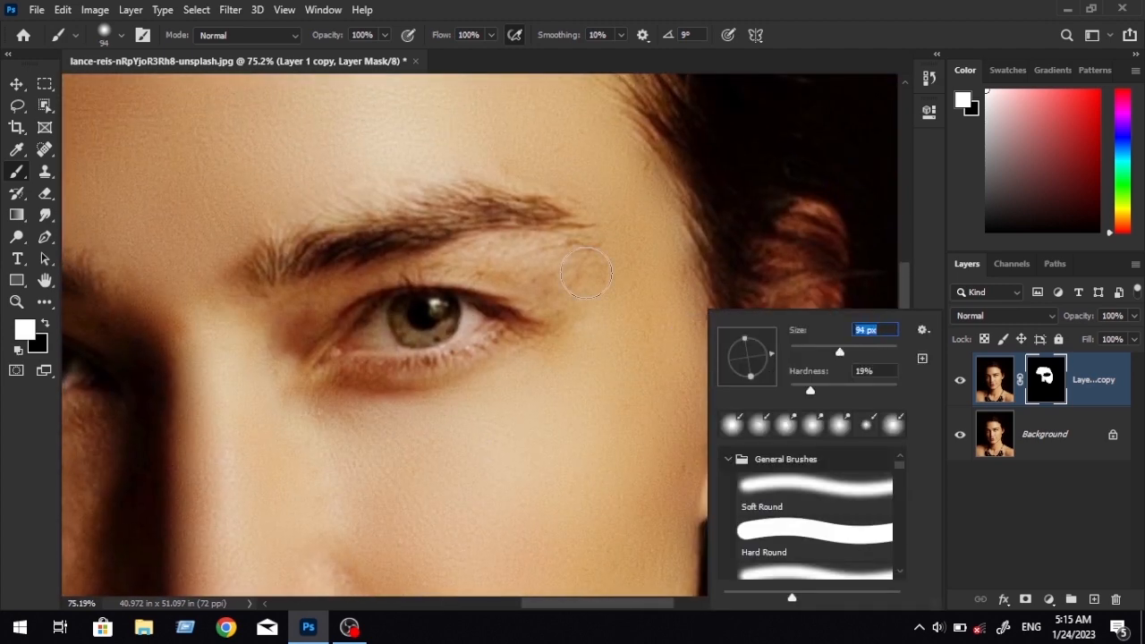
mouse_move(586, 272)
mouse_down()
mouse_move(558, 273)
mouse_move(557, 293)
mouse_move(536, 290)
mouse_up()
drag(474, 259, 356, 288)
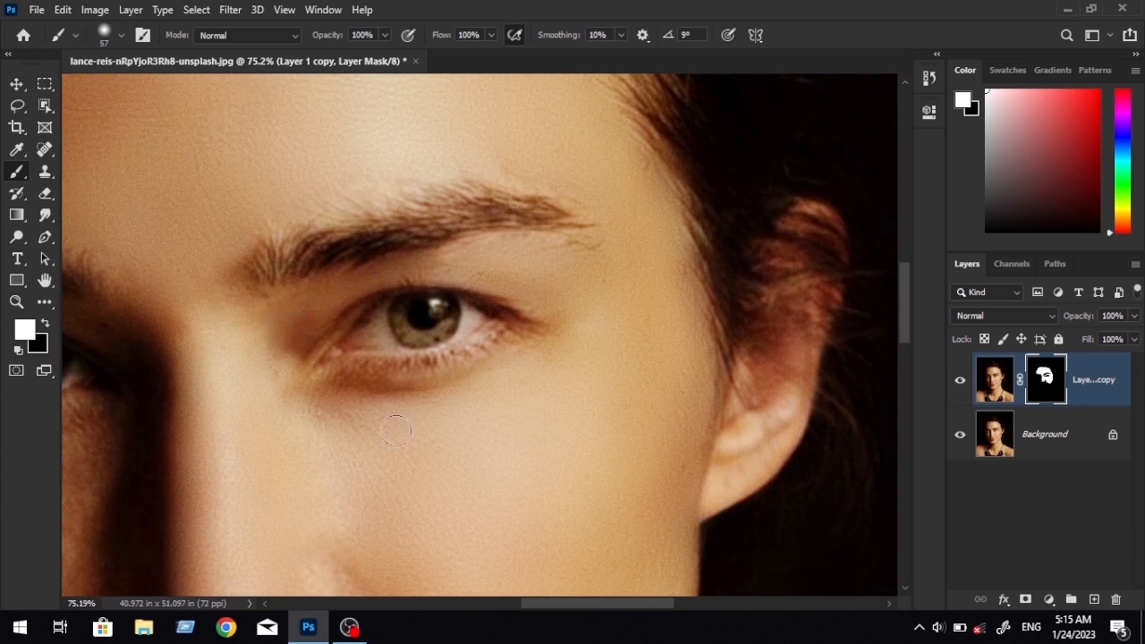
Enlarge the brush to about 88 px and paint the smoothing into the shadowed cheek and under-eye area.
drag(158, 443, 497, 318)
right_click(495, 319)
drag(613, 354, 620, 355)
click(446, 341)
drag(266, 358, 400, 552)
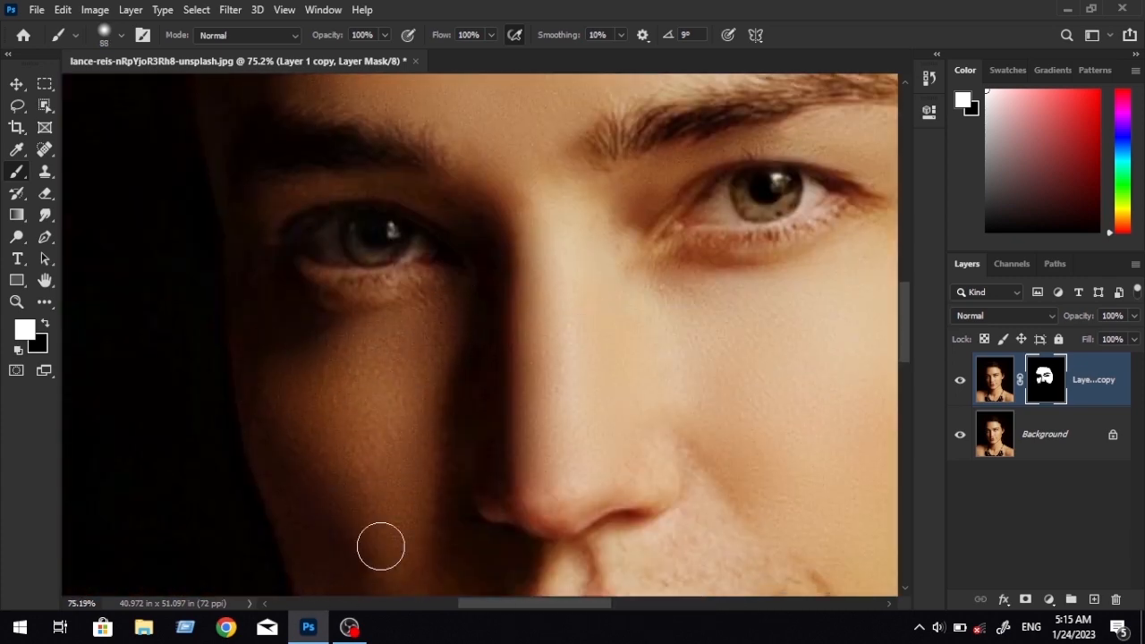
Paint white on the mask over the nose tip, the upper-lip skin and the areas beside the mouth.
scroll(378, 545, down, 3)
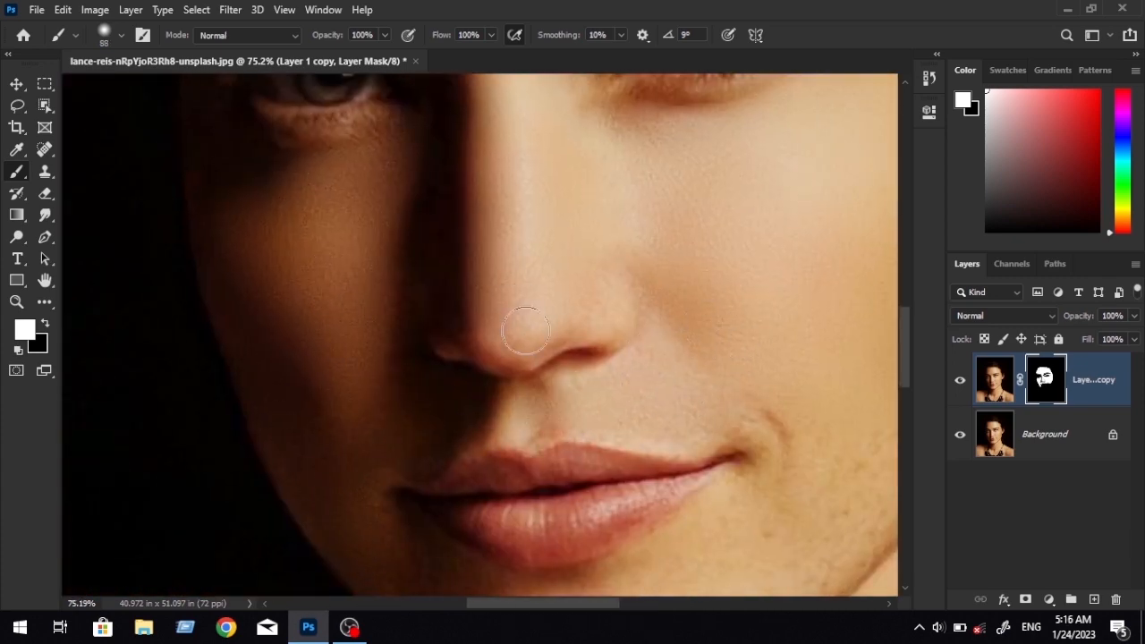
drag(524, 332, 375, 299)
drag(646, 375, 537, 420)
drag(511, 422, 653, 323)
mouse_move(572, 357)
mouse_down()
mouse_move(503, 552)
mouse_move(295, 469)
mouse_move(261, 386)
mouse_up()
drag(351, 444, 513, 638)
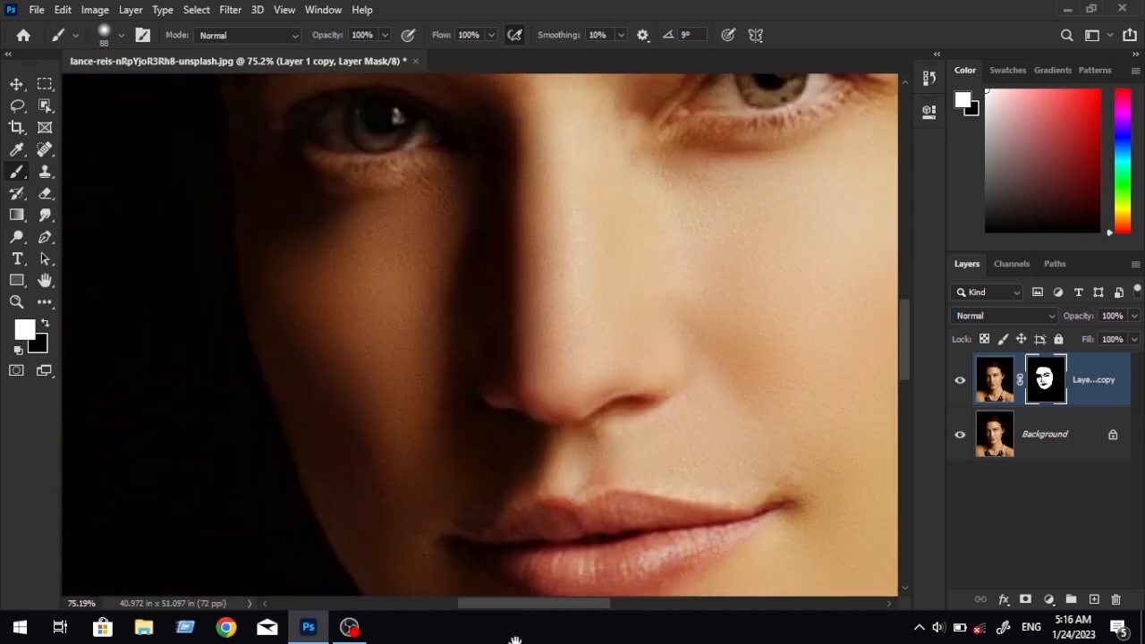
Paint the smoothing into the skin below the mouth, the chin and the lower jawline, avoiding the lips.
mouse_move(445, 515)
mouse_down()
mouse_move(308, 372)
mouse_move(411, 393)
mouse_up()
drag(411, 393, 540, 365)
drag(609, 336, 602, 312)
drag(630, 361, 445, 323)
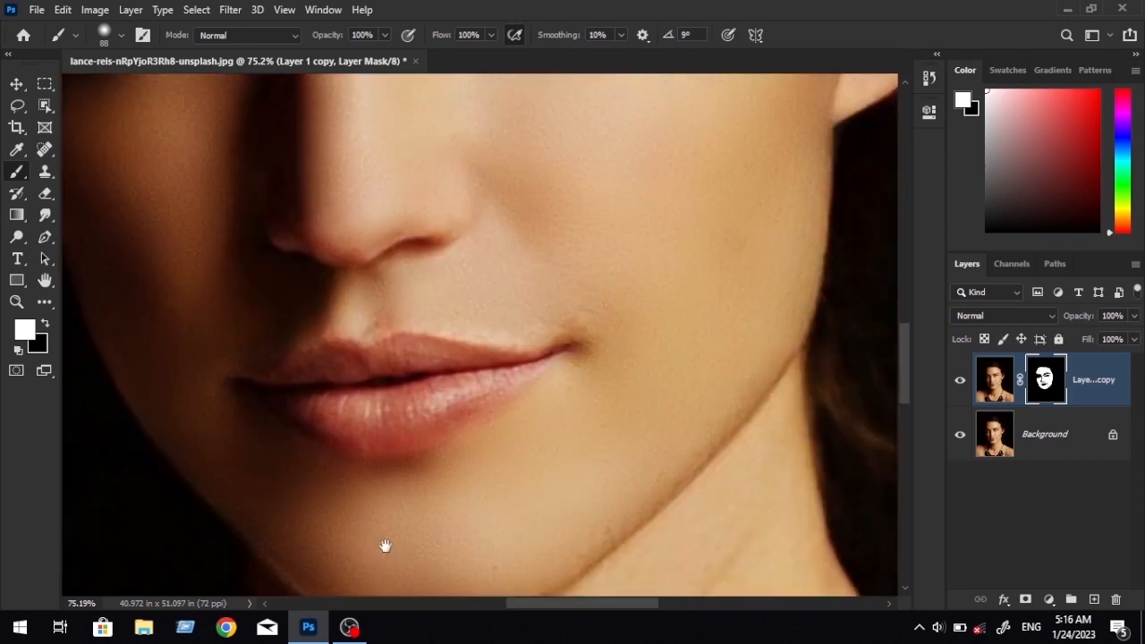
drag(385, 546, 288, 559)
drag(413, 443, 488, 328)
mouse_move(698, 391)
mouse_down()
mouse_move(669, 312)
mouse_move(511, 459)
mouse_up()
drag(405, 506, 527, 440)
Enlarge the brush to about 120 px and paint the smoothing into the lit side of the neck.
mouse_move(633, 162)
mouse_down()
mouse_move(498, 381)
mouse_move(513, 617)
mouse_up()
drag(677, 297, 681, 447)
mouse_move(681, 447)
mouse_down()
mouse_move(654, 301)
mouse_move(666, 396)
mouse_up()
mouse_move(613, 447)
mouse_down()
mouse_move(627, 330)
mouse_move(617, 98)
mouse_up()
drag(617, 572, 598, 98)
right_click(599, 313)
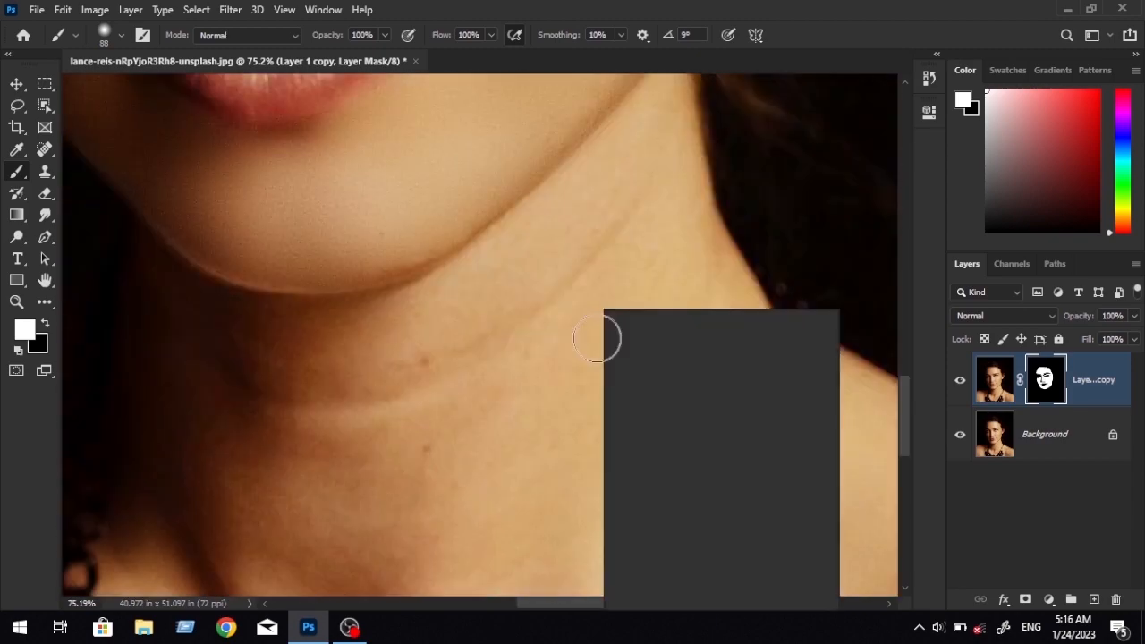
drag(736, 353, 744, 352)
mouse_move(678, 112)
mouse_down()
mouse_move(710, 313)
mouse_move(795, 186)
mouse_up()
drag(610, 562, 592, 491)
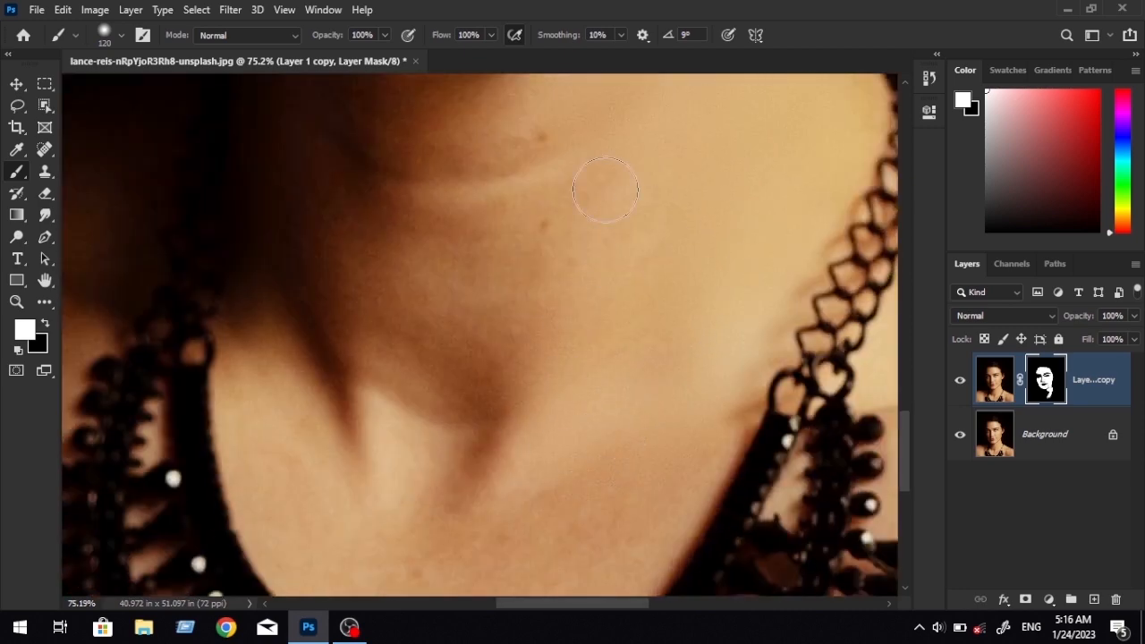
Paint white on the mask over the neck creases, throat and upper chest inside the necklace.
drag(606, 197, 602, 333)
mouse_move(510, 325)
mouse_down()
mouse_move(253, 244)
mouse_move(448, 509)
mouse_up()
mouse_move(393, 588)
mouse_down()
mouse_move(438, 363)
mouse_move(323, 315)
mouse_move(325, 475)
mouse_move(513, 347)
mouse_up()
drag(610, 411, 568, 369)
mouse_move(568, 368)
mouse_down()
mouse_move(591, 399)
mouse_move(524, 410)
mouse_move(402, 478)
mouse_up()
drag(261, 411, 329, 478)
drag(297, 287, 324, 452)
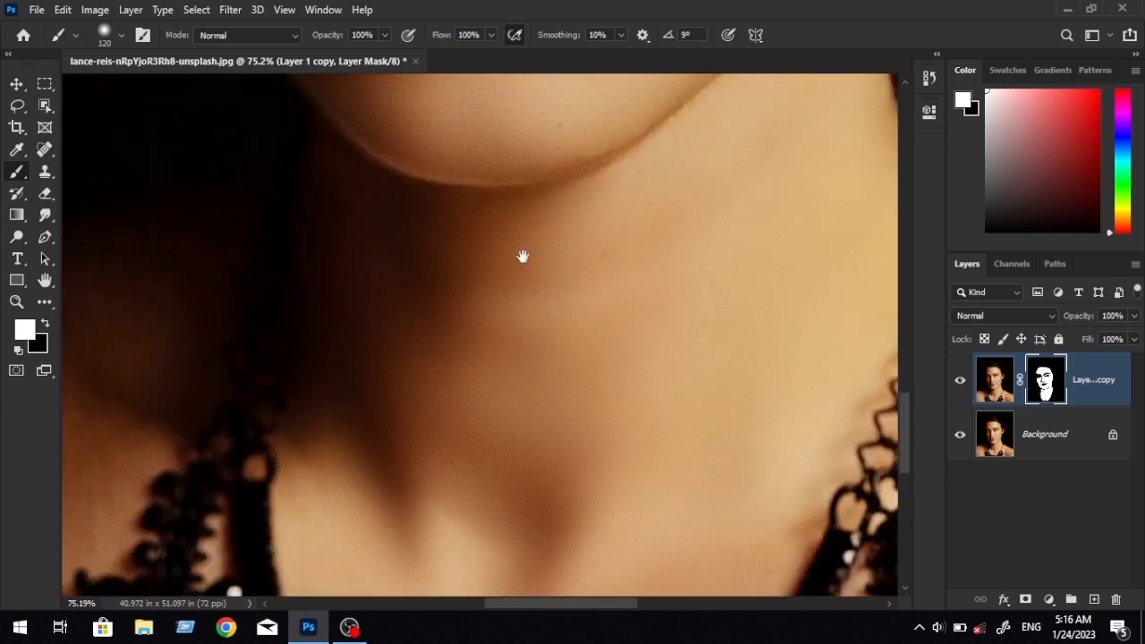
Smooth both shoulders and the chest skin outside the necklace, enlarging the brush to 139 px and 187 px.
drag(521, 255, 870, 174)
right_click(375, 368)
scroll(371, 366, down, 4)
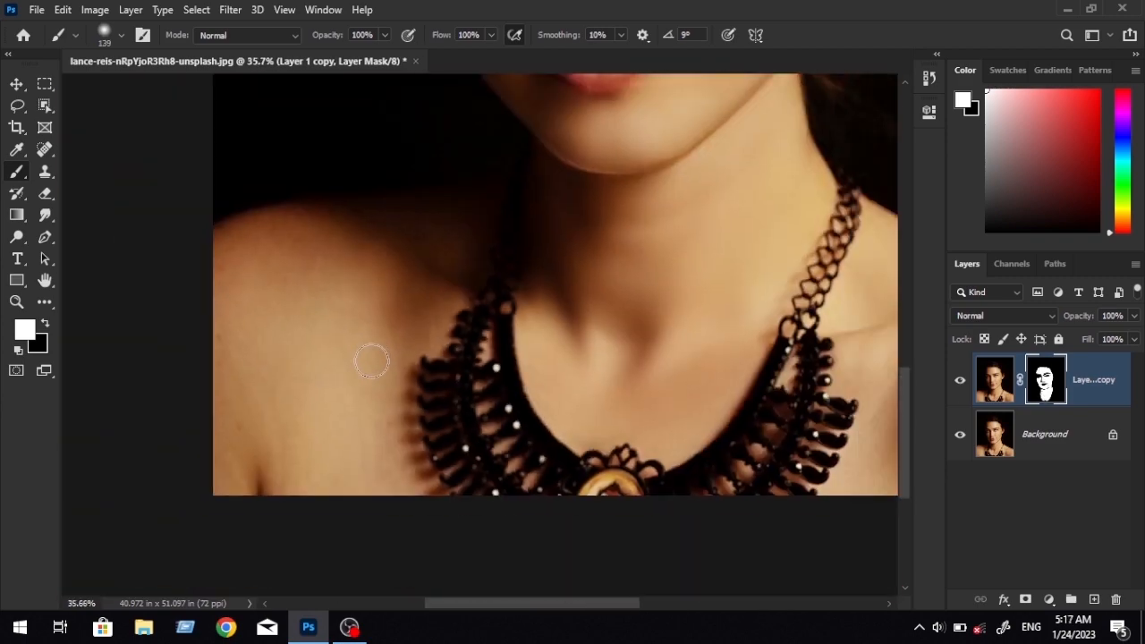
drag(370, 360, 354, 440)
right_click(343, 435)
drag(490, 352, 494, 351)
click(203, 318)
mouse_move(214, 541)
mouse_down()
mouse_move(329, 590)
mouse_move(394, 590)
mouse_up()
drag(853, 423, 608, 410)
drag(618, 500, 720, 361)
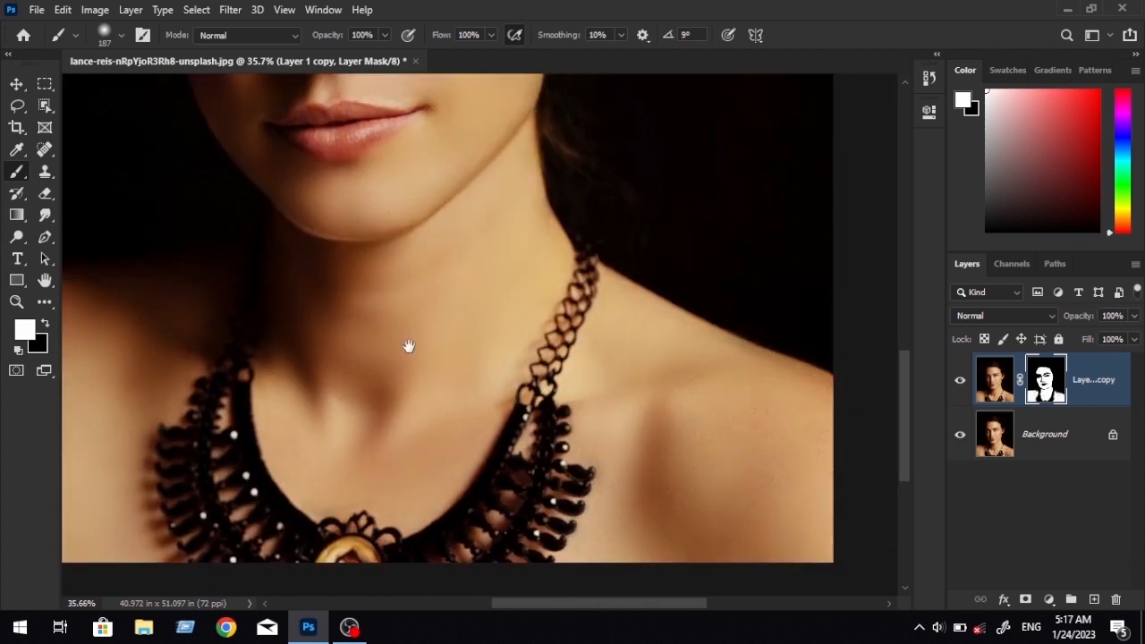
Compare the smoothed skin with the original by toggling the visibility of Layer 1 copy, and inspect the cheek texture up close.
drag(409, 346, 382, 542)
scroll(397, 503, down, 3)
scroll(439, 312, up, 9)
drag(313, 325, 624, 453)
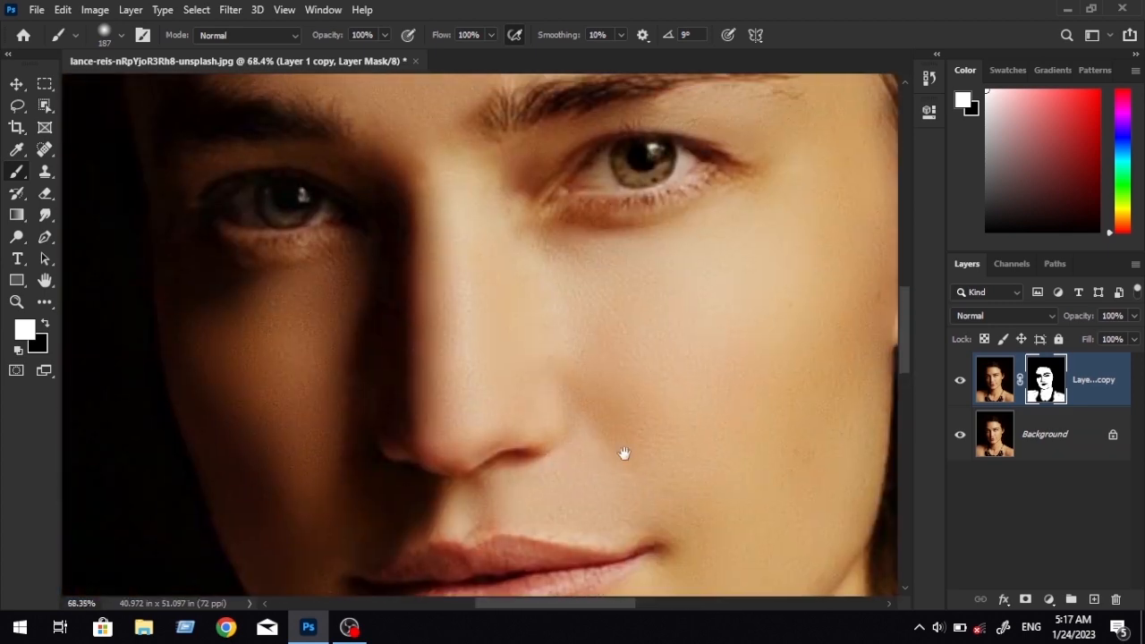
drag(537, 364, 487, 207)
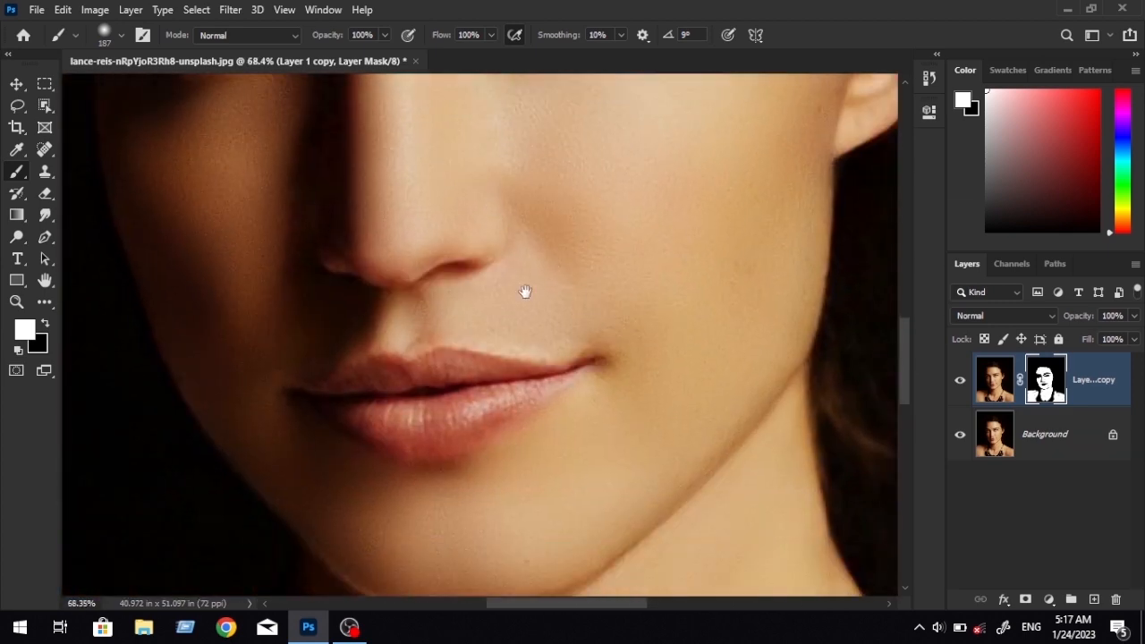
click(960, 381)
drag(761, 266, 606, 399)
scroll(606, 399, down, 3)
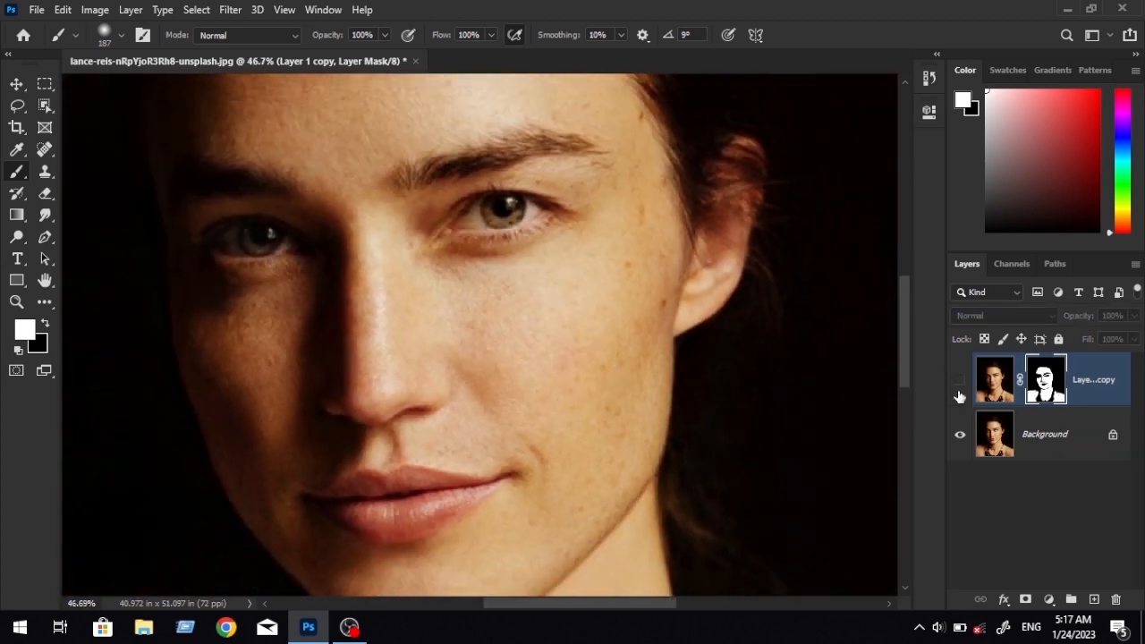
click(958, 383)
click(957, 383)
click(955, 383)
scroll(605, 355, up, 5)
drag(606, 355, 509, 356)
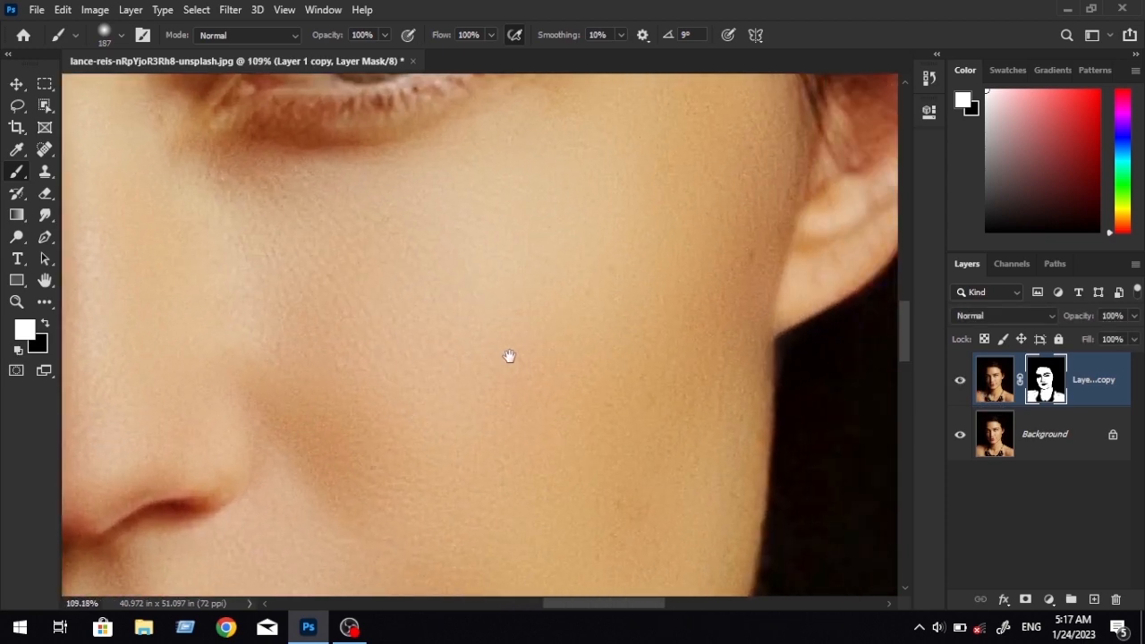
Add a Solid Color fill layer in red (#f50a0a) above Layer 1 copy.
click(1115, 390)
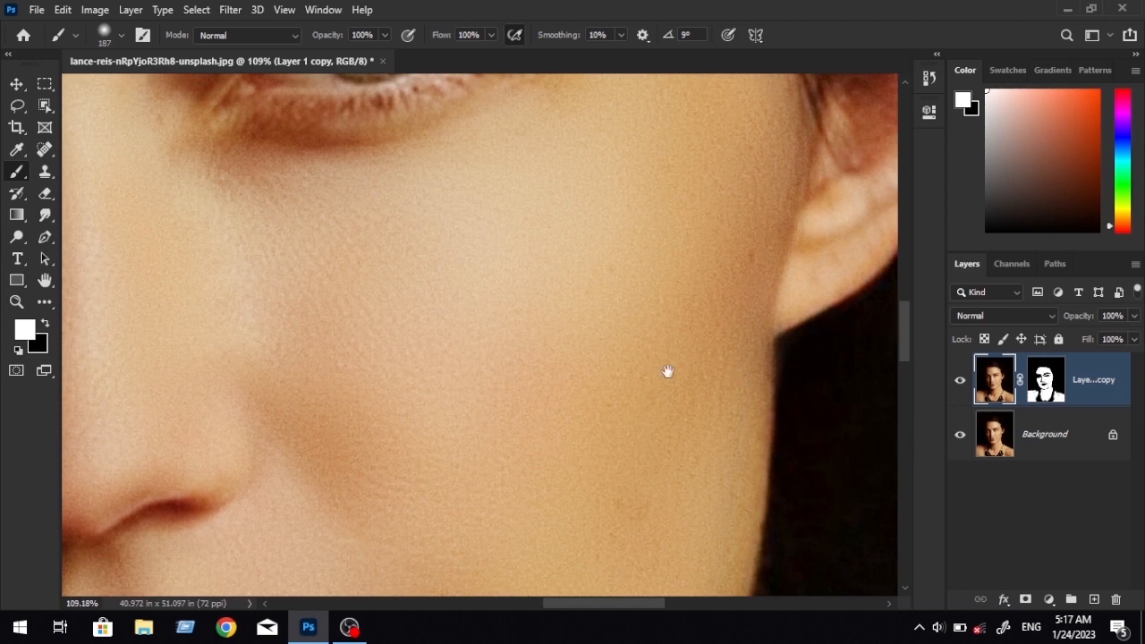
drag(667, 373, 803, 163)
scroll(803, 163, down, 4)
click(1049, 599)
click(1042, 307)
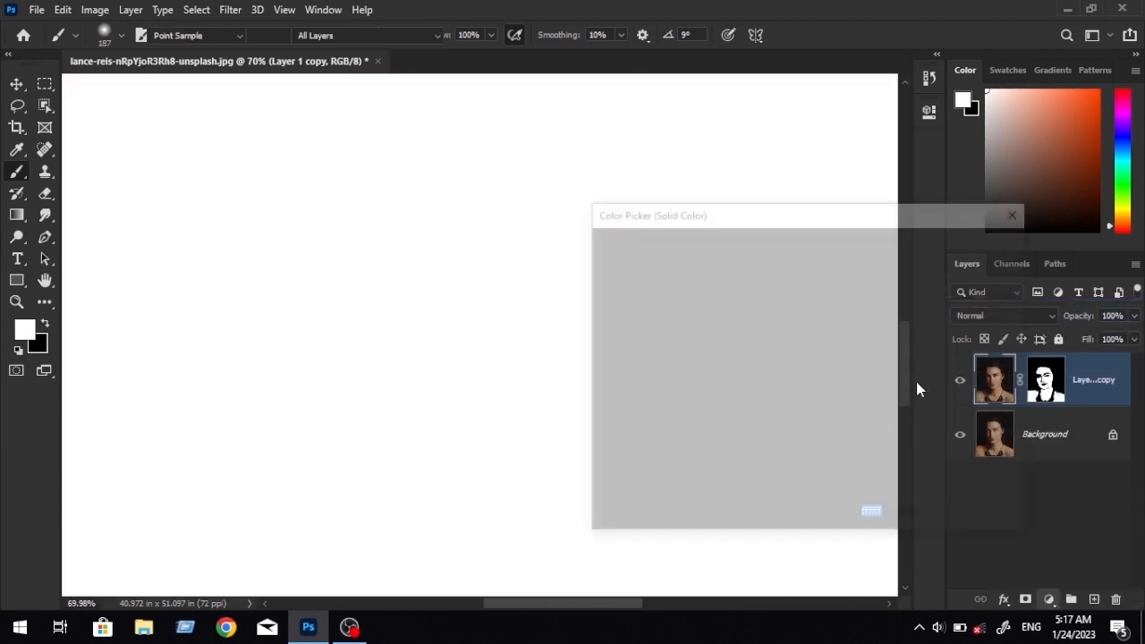
mouse_move(797, 306)
mouse_down()
mouse_move(809, 249)
mouse_move(824, 252)
mouse_up()
click(827, 264)
click(802, 258)
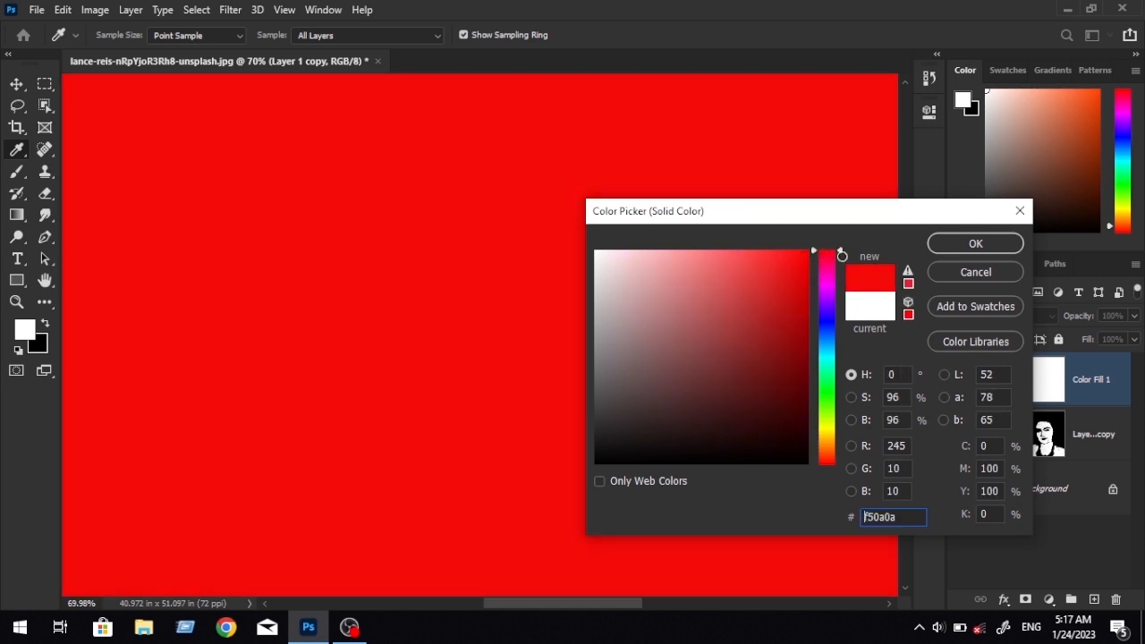
click(973, 243)
Set the red fill layer's blend mode to Multiply.
click(1006, 315)
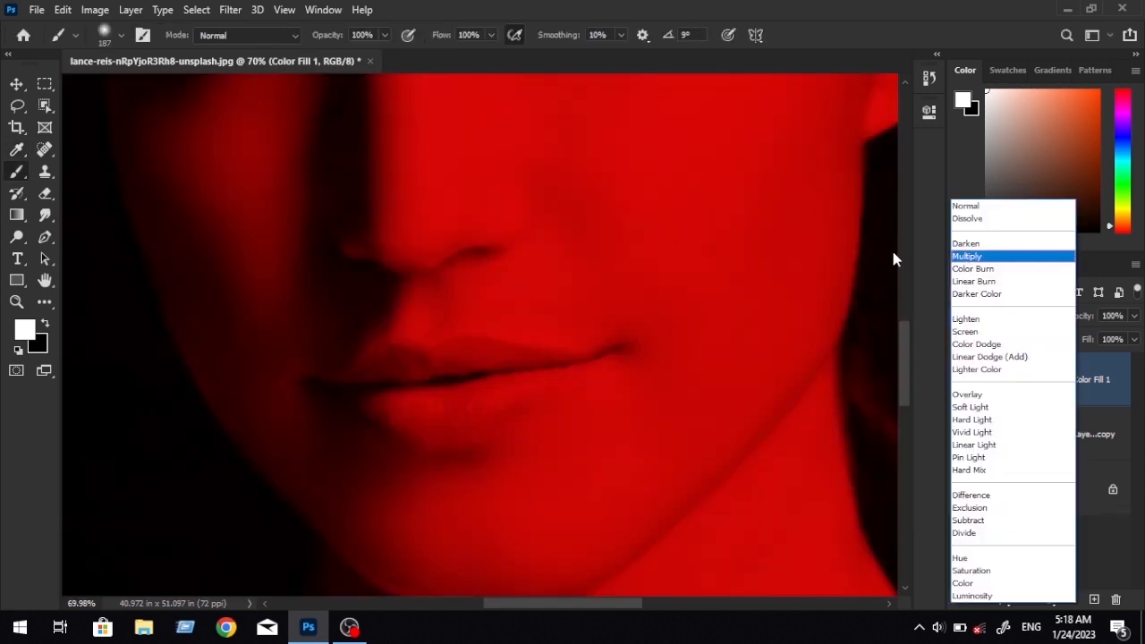
click(892, 253)
click(1021, 309)
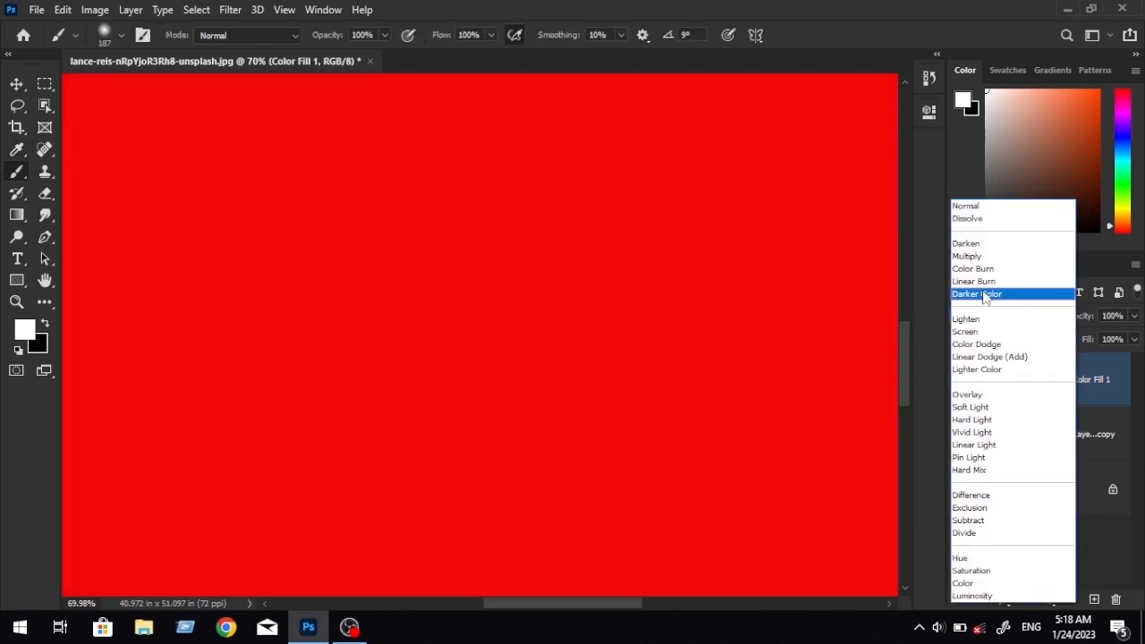
click(999, 257)
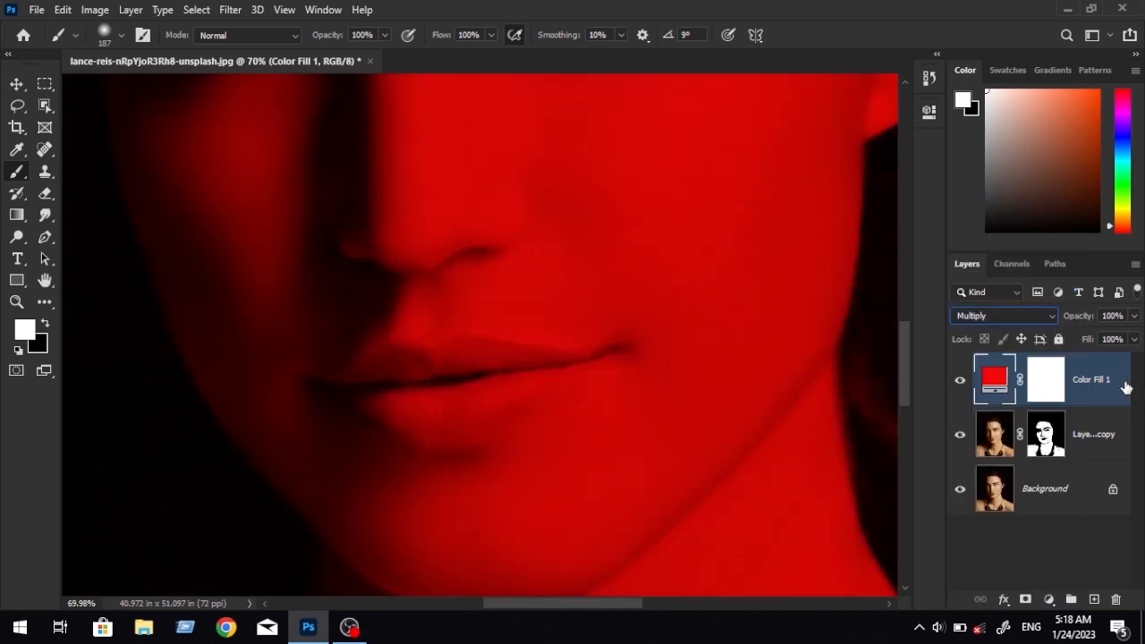
Invert the layer mask of the red fill layer to black.
click(1052, 393)
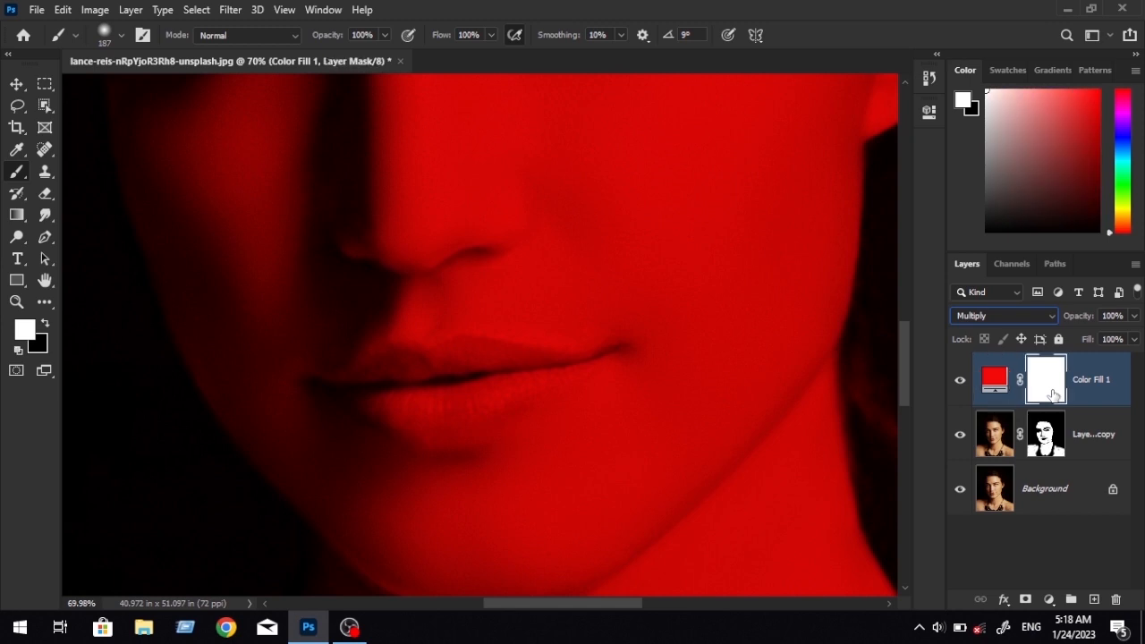
click(131, 13)
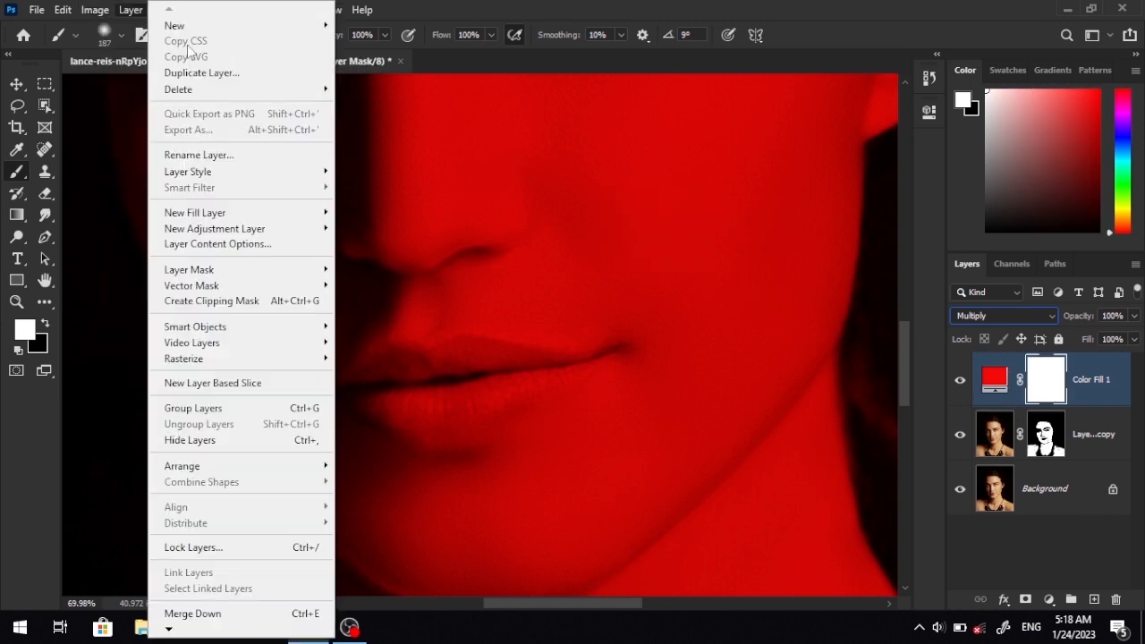
mouse_move(95, 10)
mouse_move(106, 56)
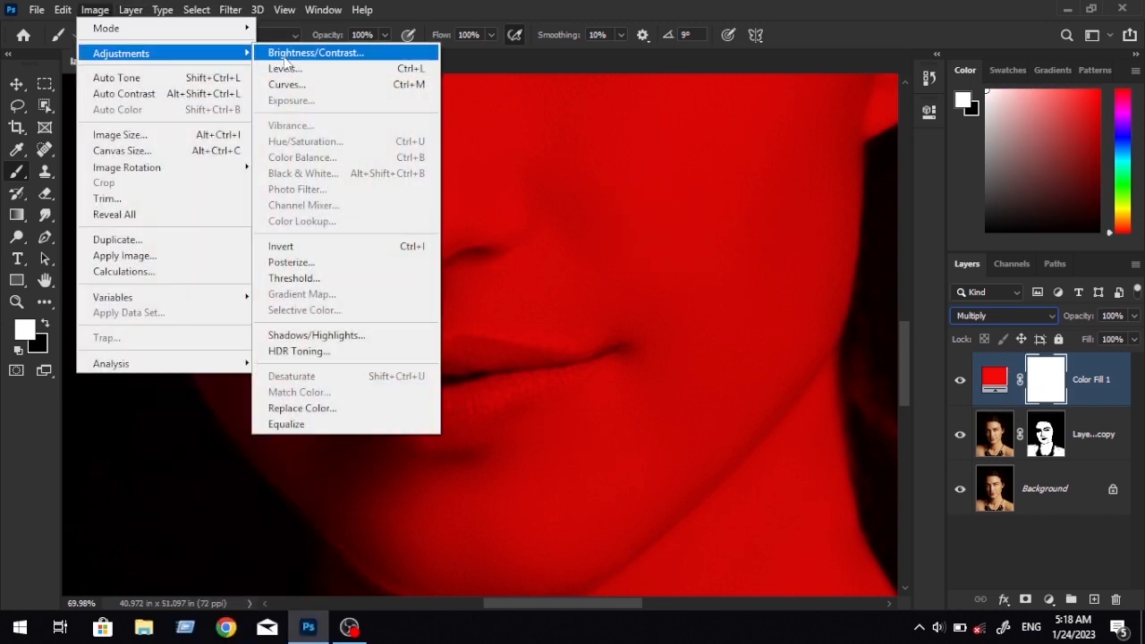
click(331, 248)
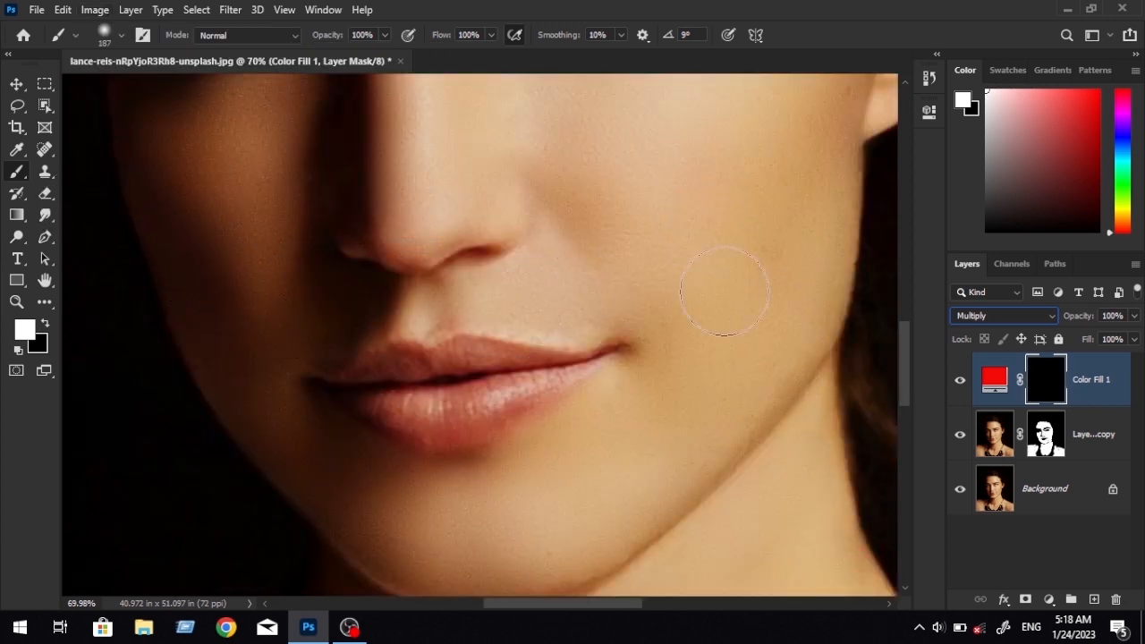
Set the Brush tool to a size of 47 px and a hardness of 3% for painting the lips.
click(16, 83)
click(564, 247)
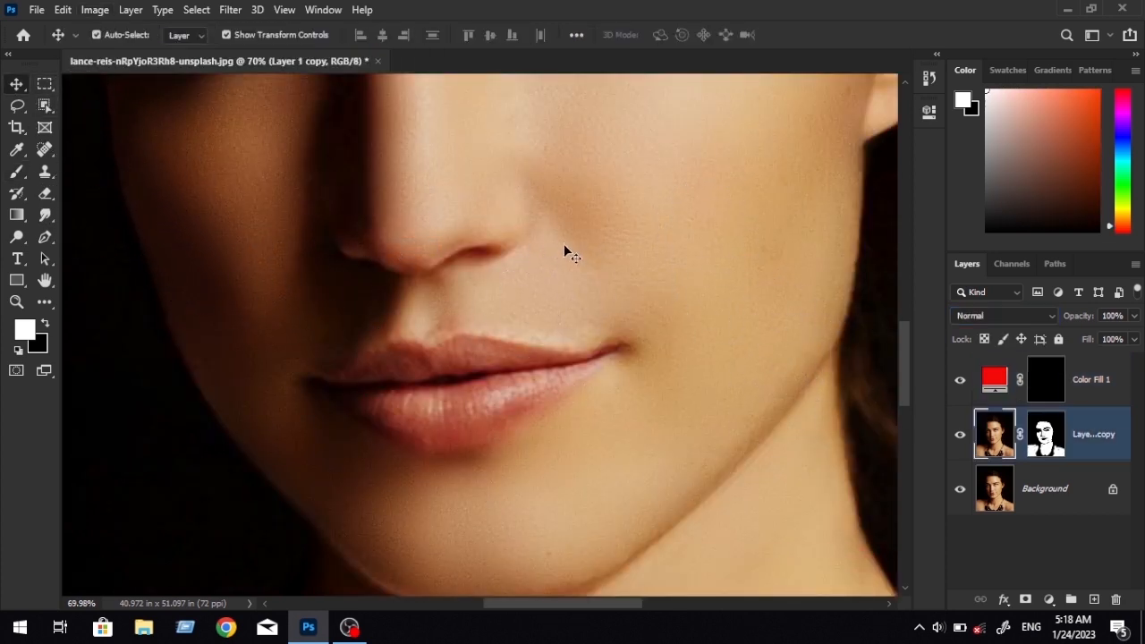
scroll(597, 408, up, 2)
scroll(597, 408, up, 2)
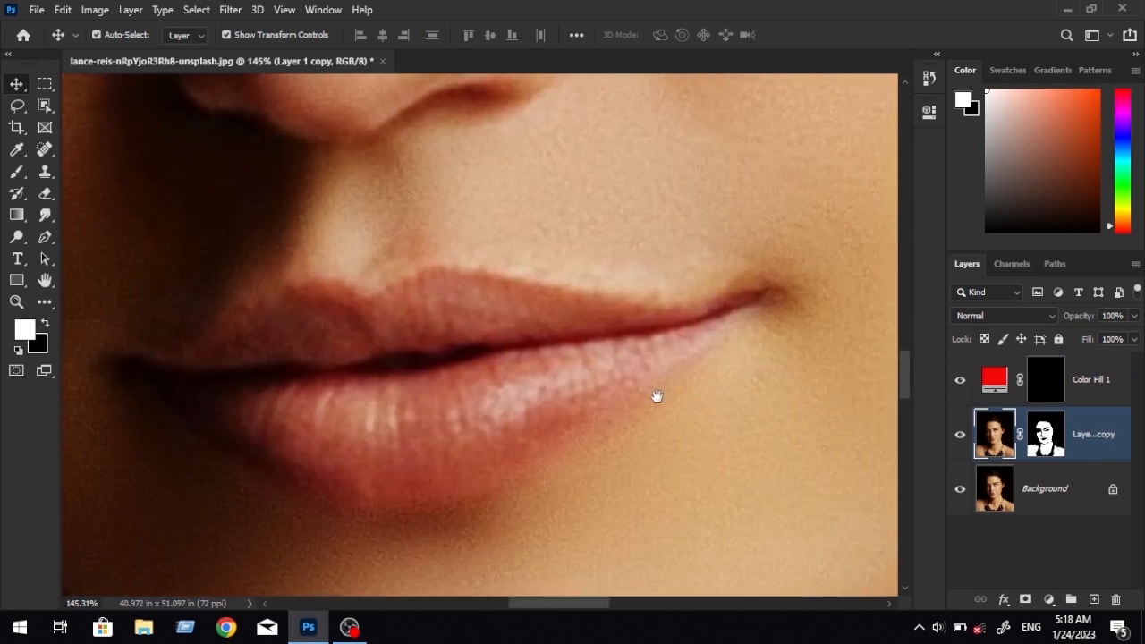
click(16, 171)
drag(449, 350, 538, 377)
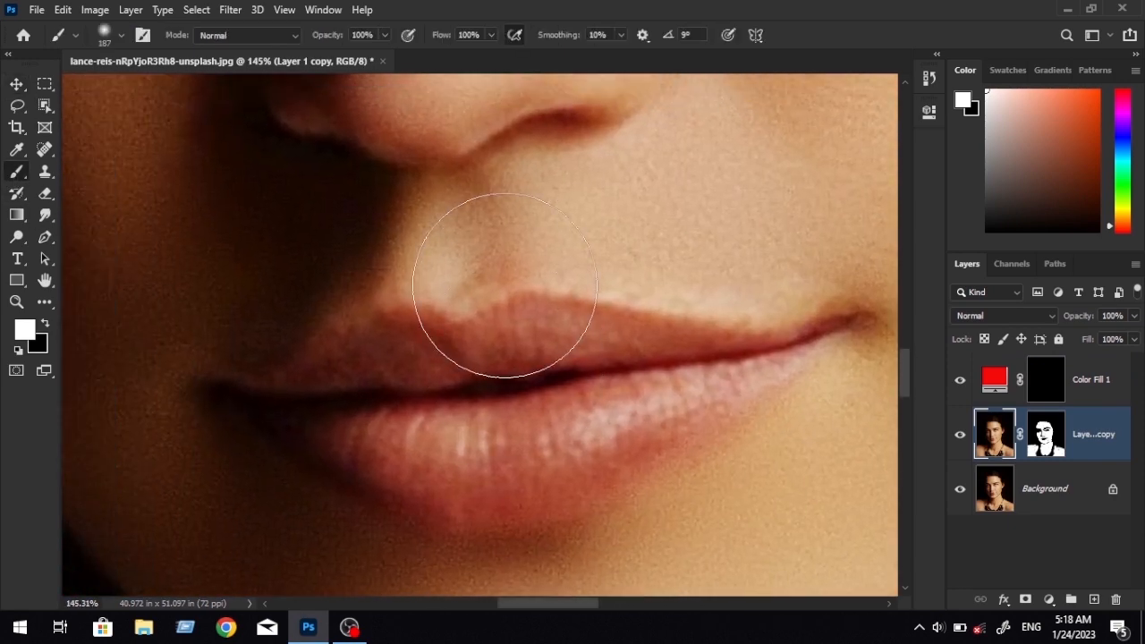
right_click(617, 351)
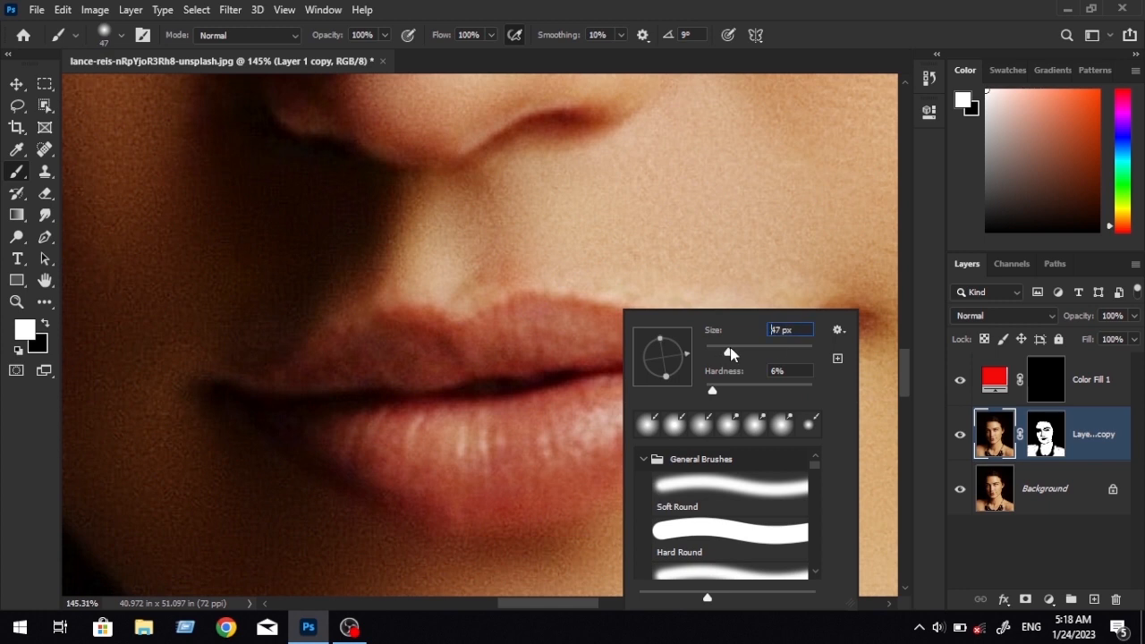
drag(709, 394, 704, 394)
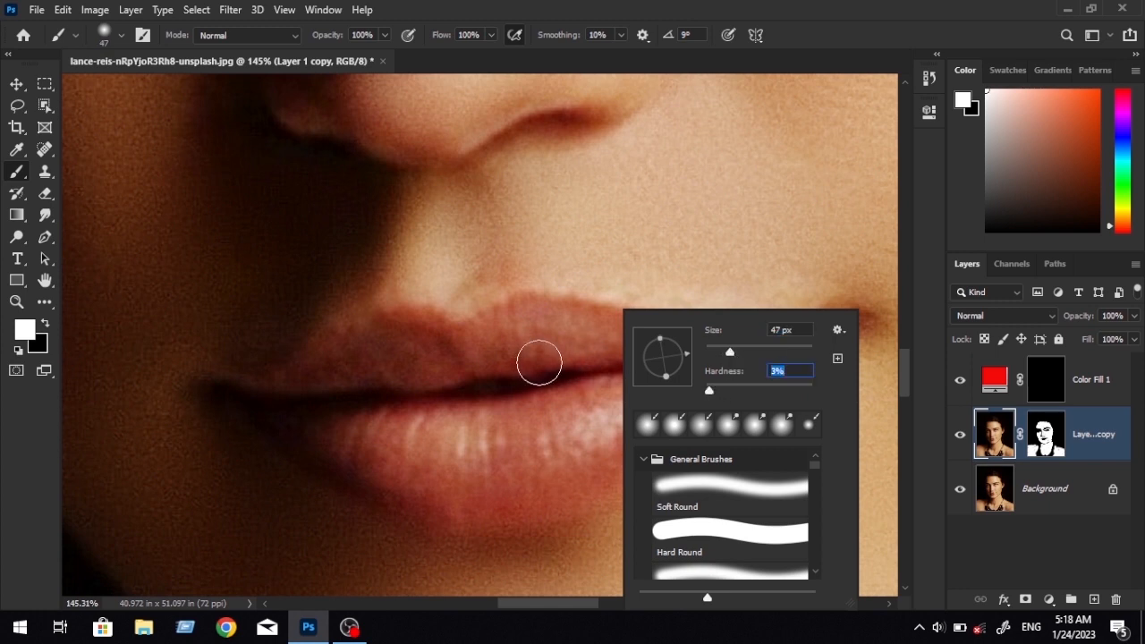
click(563, 354)
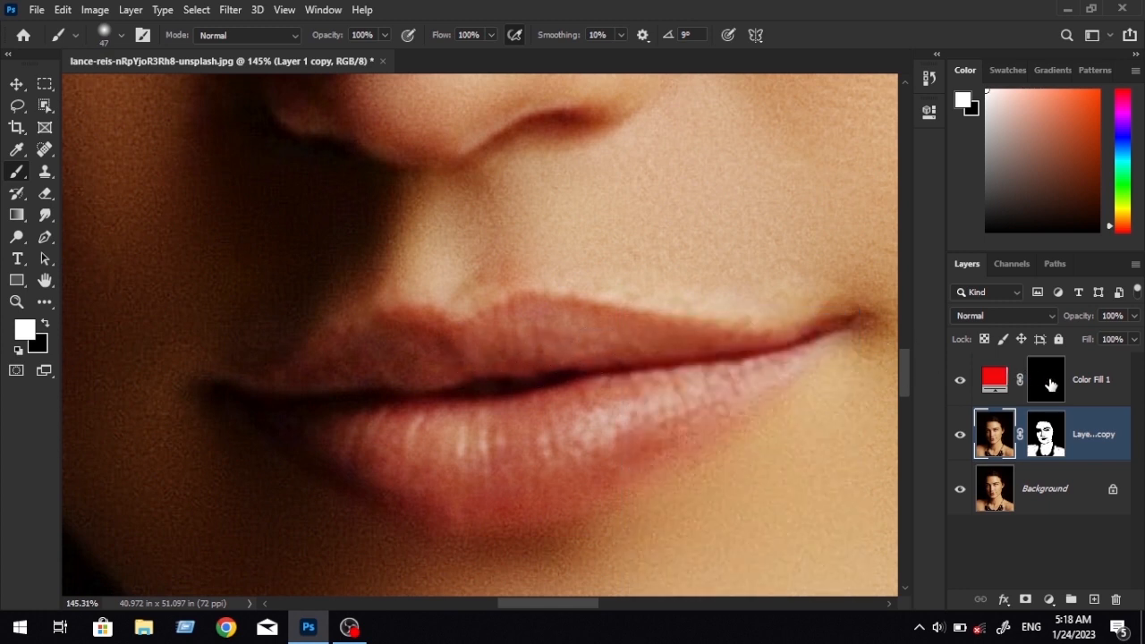
Paint white over the upper and lower lips on the red fill layer's mask to reveal the lip colour.
click(1049, 384)
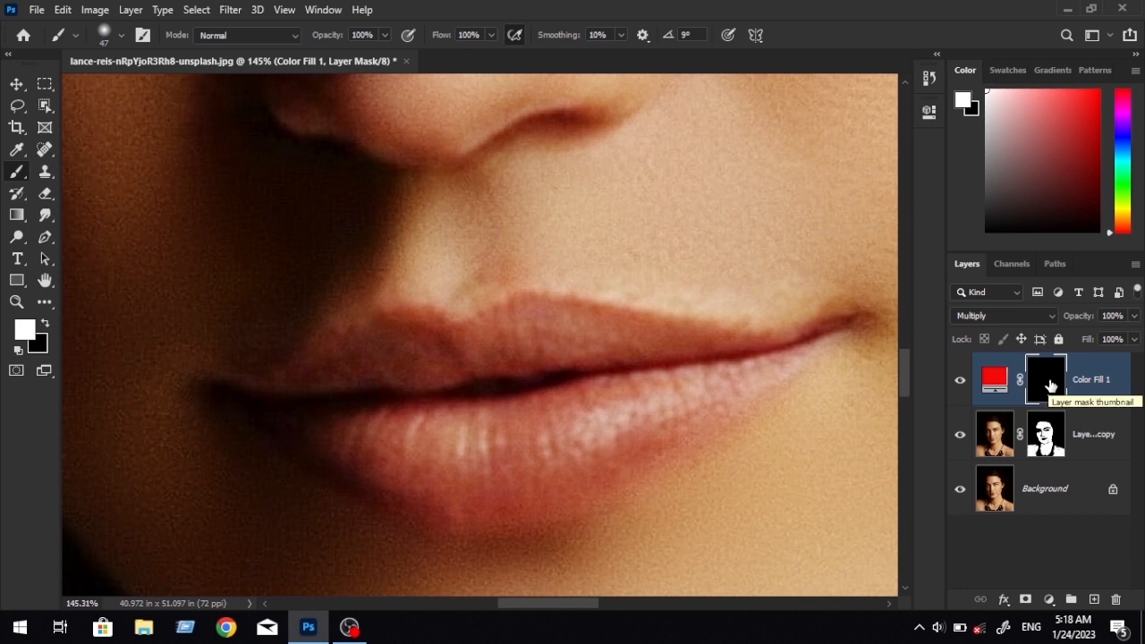
drag(694, 362, 659, 381)
mouse_move(576, 356)
mouse_down()
mouse_move(467, 378)
mouse_move(370, 376)
mouse_move(386, 349)
mouse_move(367, 356)
mouse_up()
drag(398, 358, 492, 344)
mouse_move(465, 335)
mouse_down()
mouse_move(399, 366)
mouse_move(402, 409)
mouse_move(441, 478)
mouse_move(534, 435)
mouse_move(350, 436)
mouse_up()
mouse_move(402, 427)
mouse_down()
mouse_move(633, 367)
mouse_move(330, 483)
mouse_up()
mouse_move(621, 385)
mouse_down()
mouse_move(524, 416)
mouse_move(601, 437)
mouse_up()
drag(604, 416, 340, 388)
drag(302, 403, 390, 397)
mouse_move(724, 407)
mouse_down()
mouse_move(447, 420)
mouse_move(499, 406)
mouse_move(358, 492)
mouse_up()
mouse_move(447, 453)
mouse_down()
mouse_move(661, 332)
mouse_move(430, 458)
mouse_move(550, 408)
mouse_move(491, 445)
mouse_up()
mouse_move(607, 369)
mouse_down()
mouse_move(505, 434)
mouse_move(562, 405)
mouse_up()
Paint black with a 26 px brush on the mask to trim red spill around the mouth corner and lower lip edge.
click(45, 323)
drag(701, 331, 613, 411)
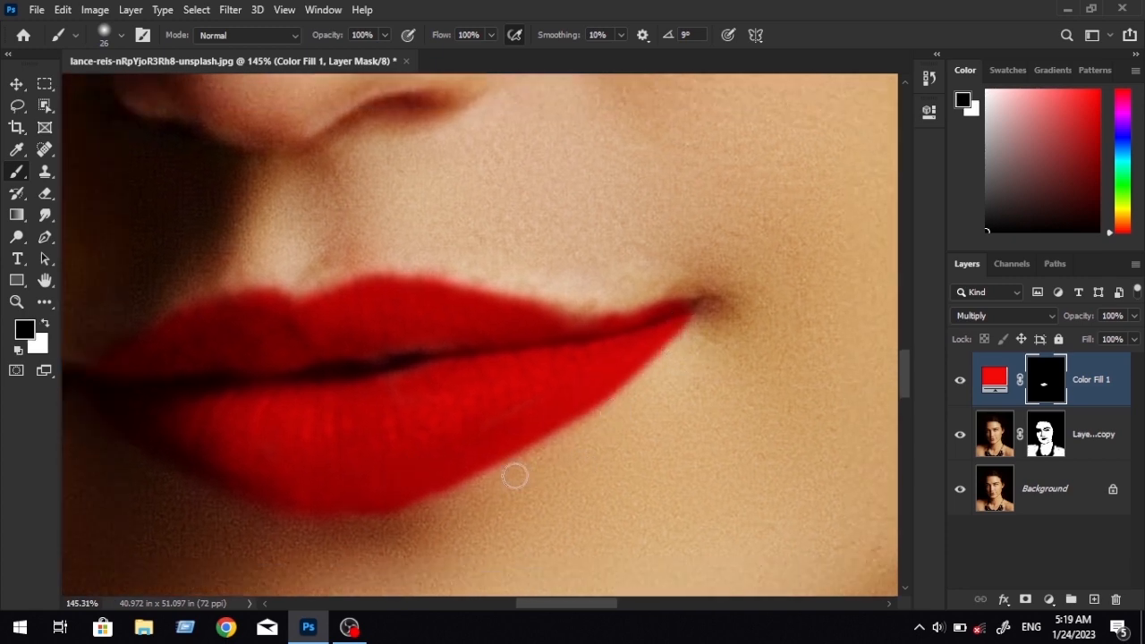
drag(515, 476, 323, 532)
drag(472, 373, 794, 386)
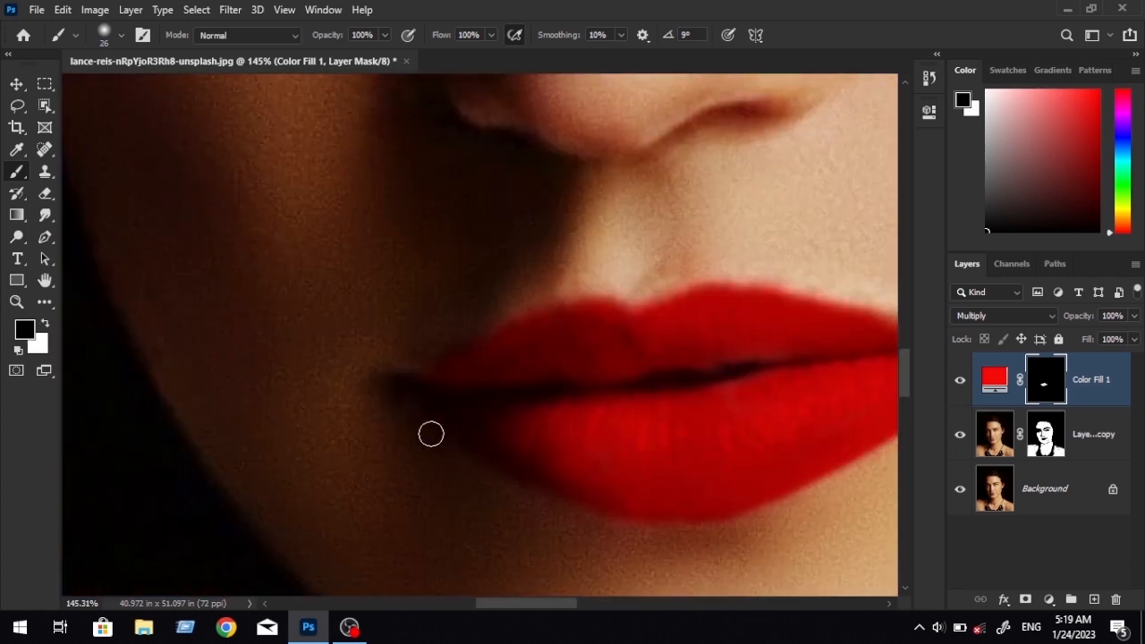
Refine the upper lip outline on the mask, painting white to fill gaps and black to trim spill.
key(x)
drag(684, 358, 568, 397)
drag(401, 361, 448, 349)
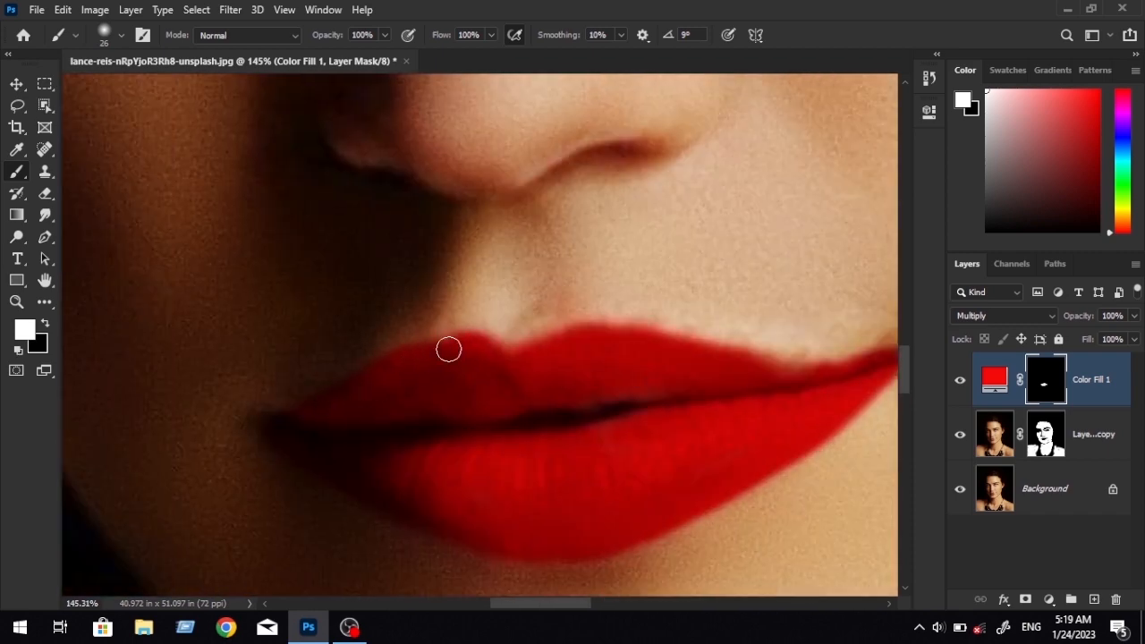
mouse_move(577, 366)
mouse_down()
mouse_move(508, 383)
mouse_move(485, 360)
mouse_move(693, 388)
mouse_move(524, 383)
mouse_up()
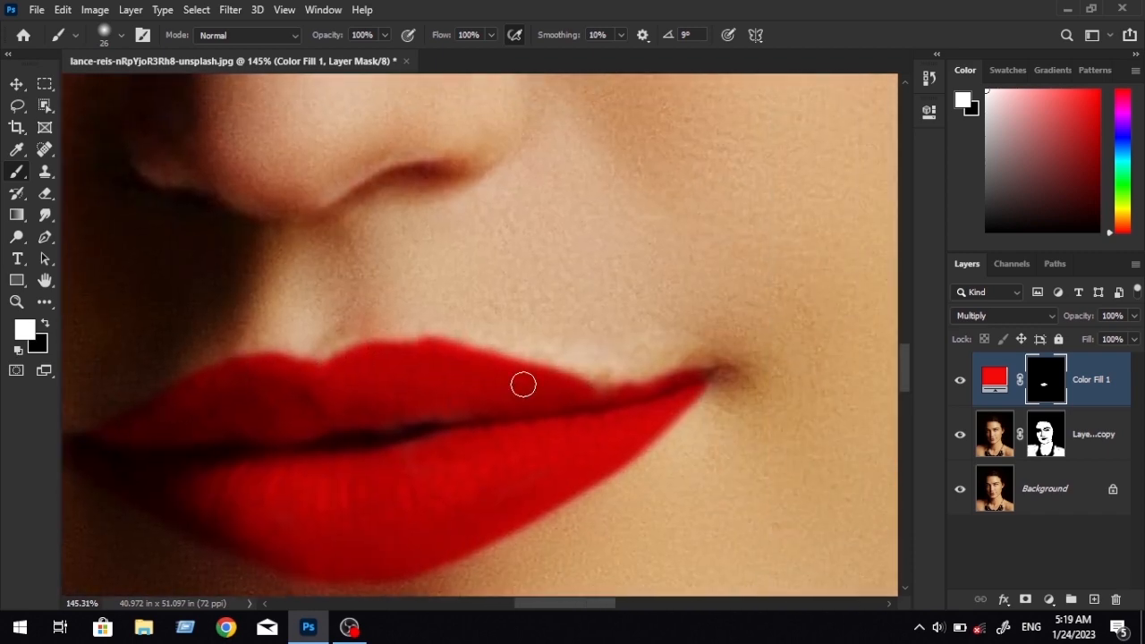
mouse_move(383, 361)
mouse_down()
mouse_move(406, 351)
mouse_move(565, 378)
mouse_move(477, 391)
mouse_up()
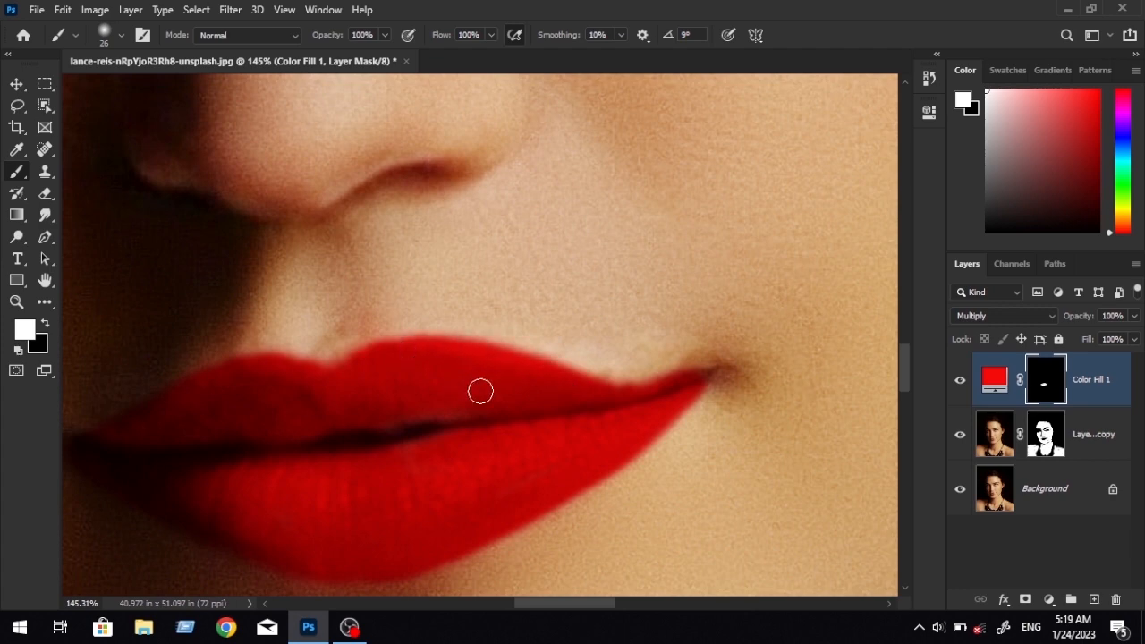
key(x)
mouse_move(443, 344)
mouse_down()
mouse_move(640, 366)
mouse_move(605, 393)
mouse_move(451, 354)
mouse_up()
key(x)
drag(540, 408, 450, 357)
Compare the lips with and without the red tint by toggling the visibility of the red fill layer.
scroll(536, 380, down, 4)
scroll(206, 358, up, 2)
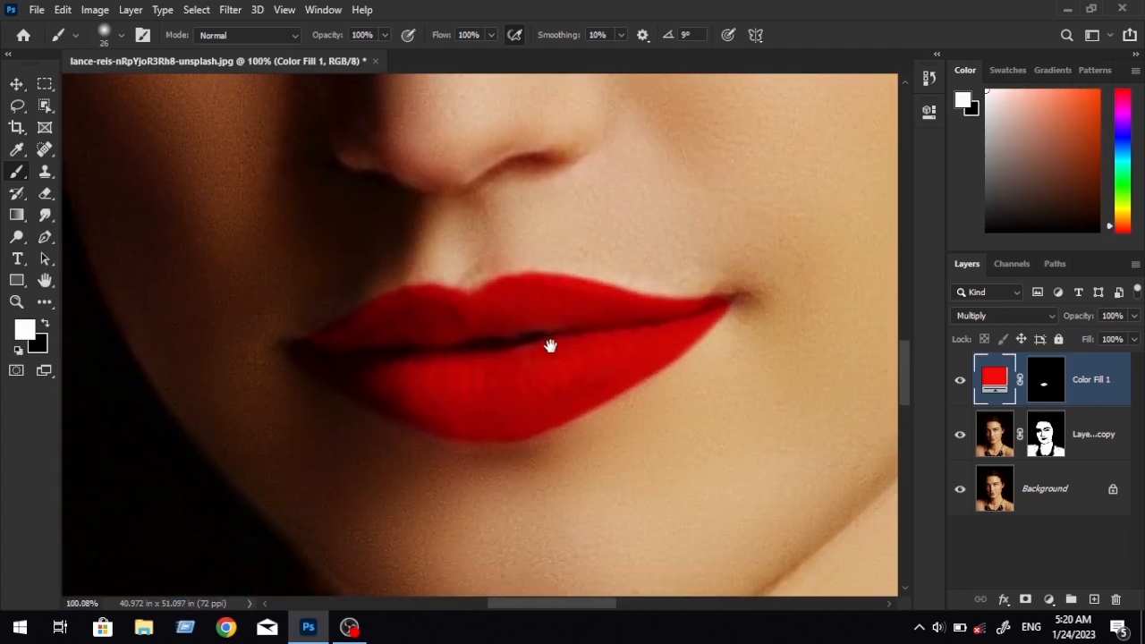
click(960, 383)
click(960, 384)
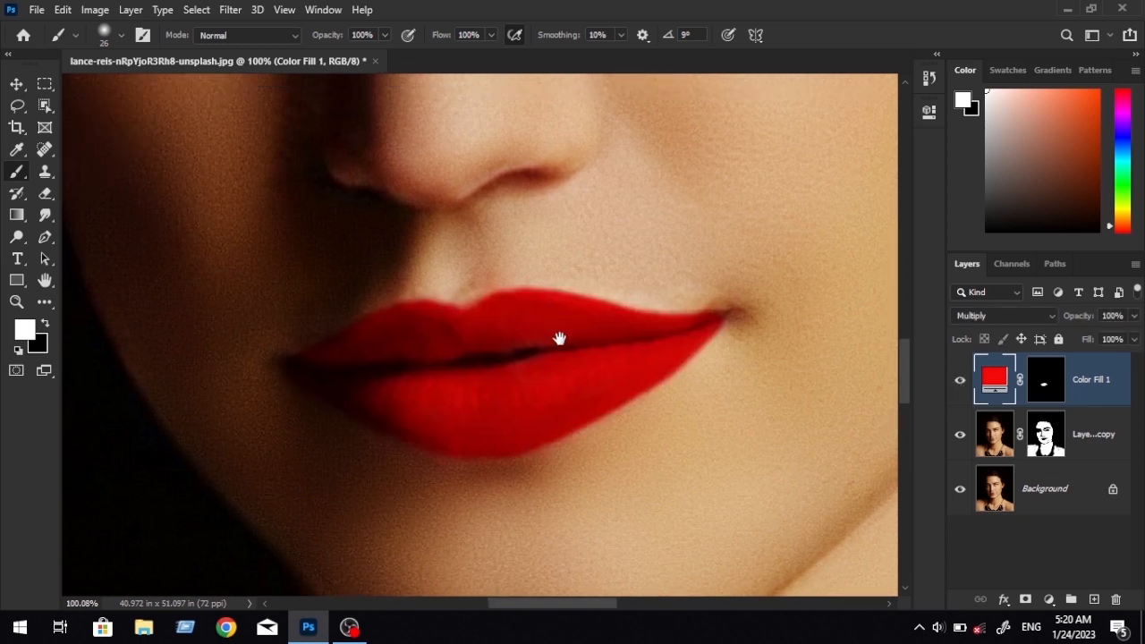
Open the red fill layer's Blending Options and split the Blend If highlights of the Underlying Layer to 106/230.
scroll(663, 408, up, 2)
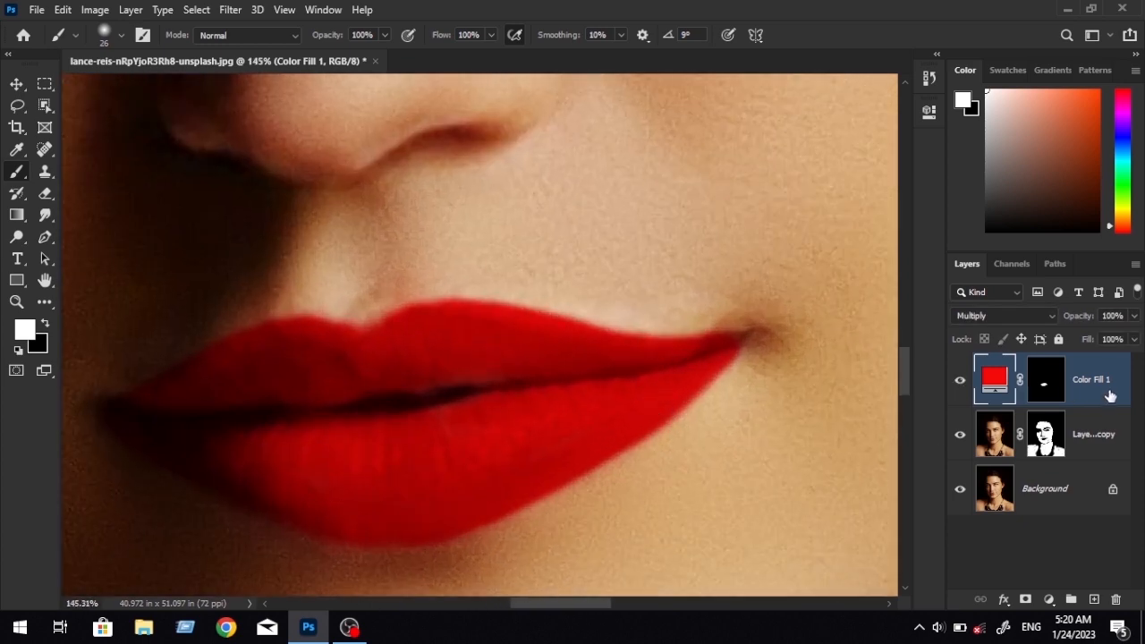
right_click(1109, 396)
click(925, 33)
drag(434, 384, 258, 375)
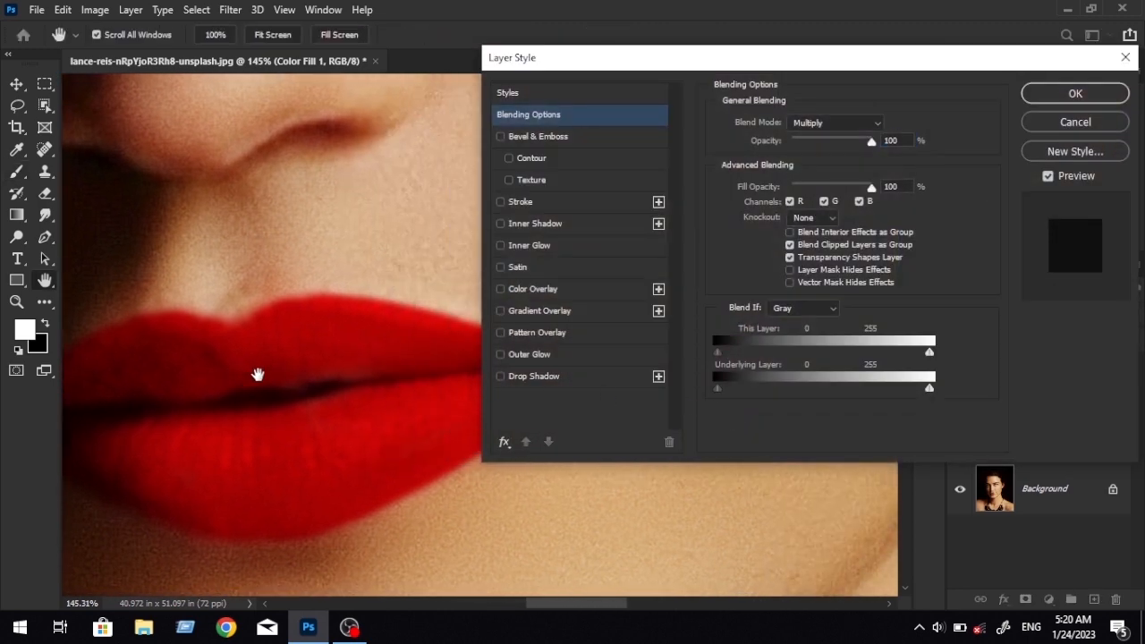
drag(780, 49, 777, 88)
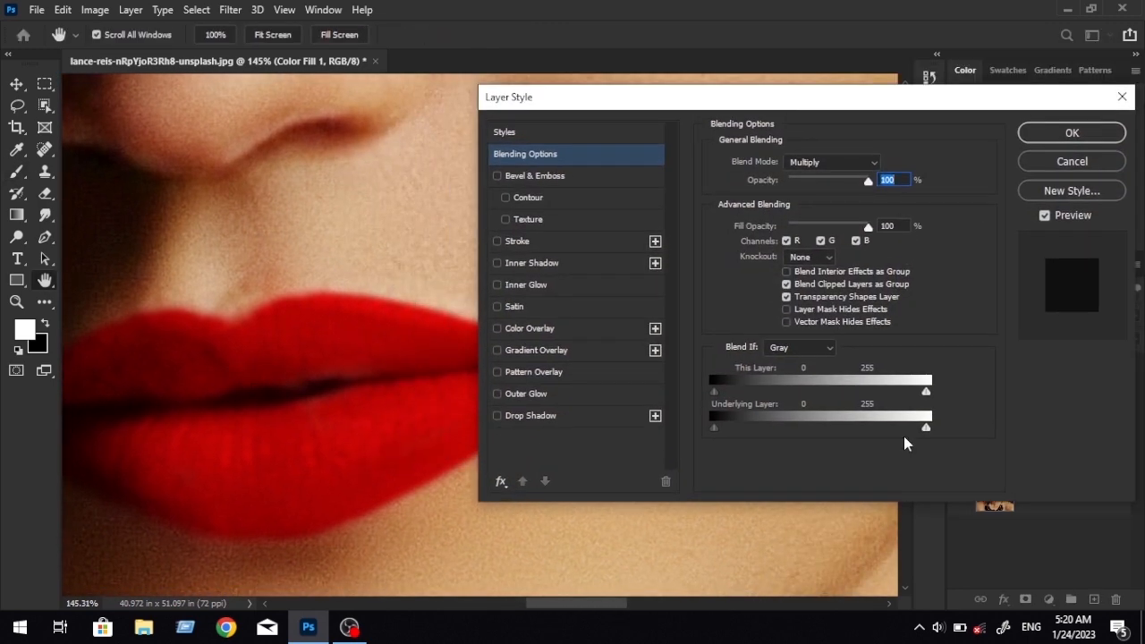
mouse_move(892, 429)
mouse_down()
mouse_move(802, 432)
mouse_move(907, 429)
mouse_up()
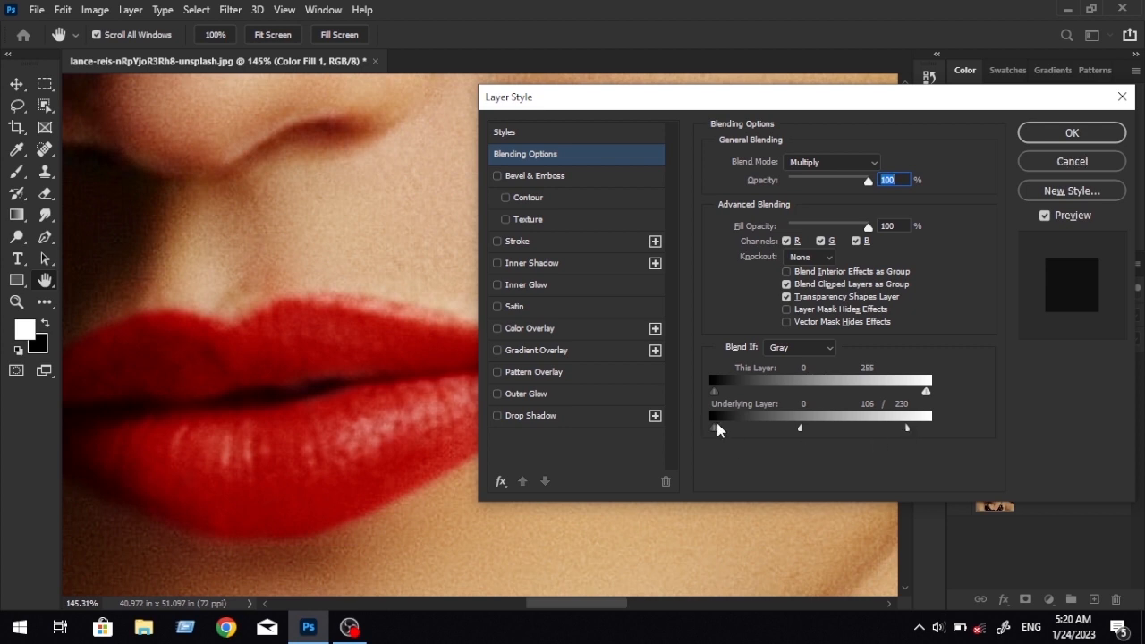
Split the Underlying Layer's Blend If shadows to 0/46, refine its highlights to 139/233, and apply the layer style.
mouse_move(719, 425)
mouse_down()
mouse_move(753, 431)
mouse_move(714, 434)
mouse_up()
drag(815, 427, 848, 430)
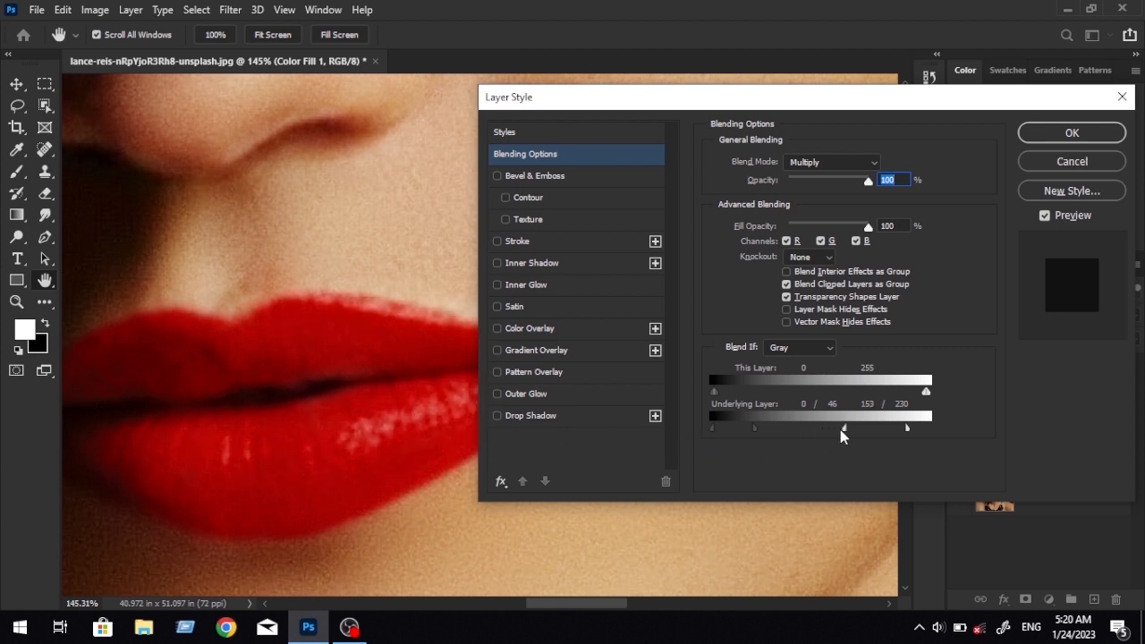
drag(437, 400, 348, 404)
drag(336, 361, 386, 384)
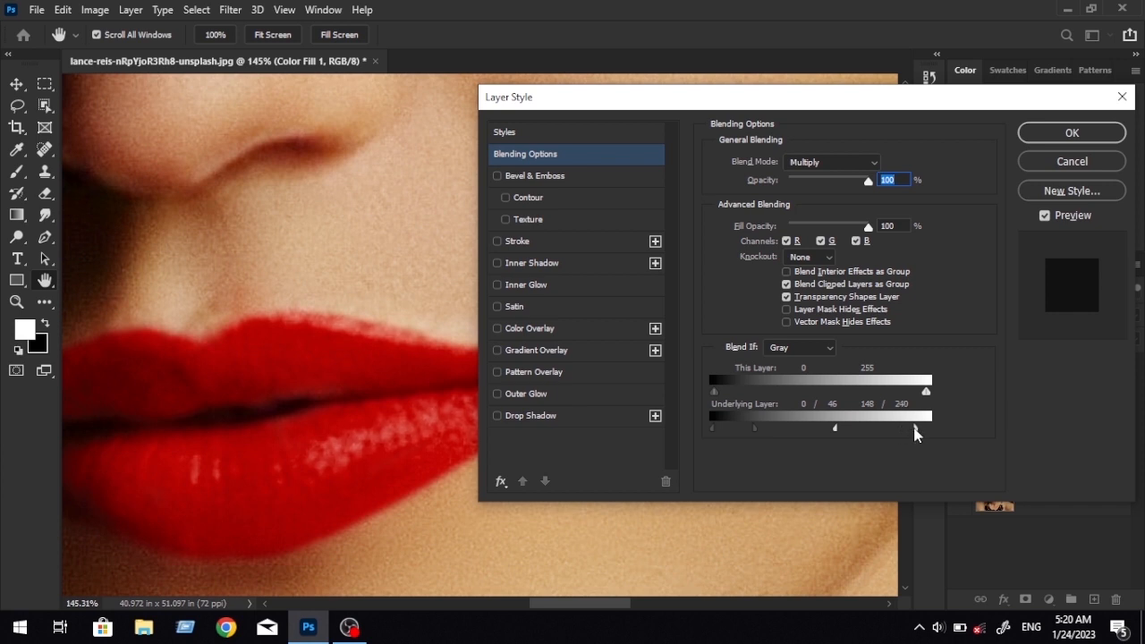
drag(833, 433, 829, 433)
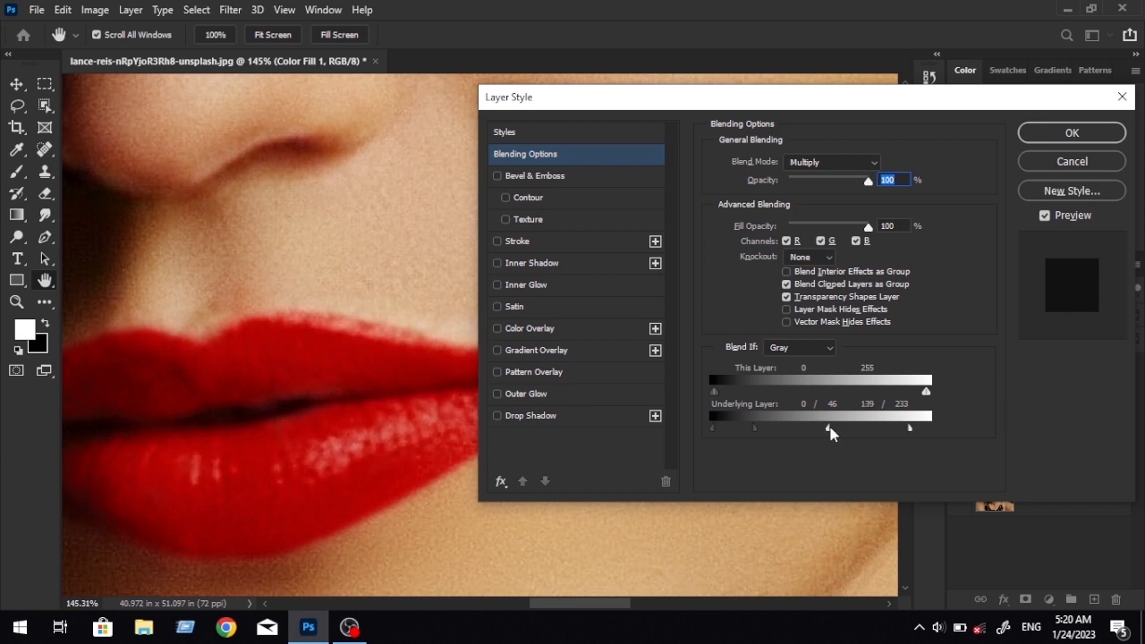
click(1072, 134)
Examine the blended lip colour against the untinted lips by toggling the red fill layer's visibility.
scroll(482, 412, down, 5)
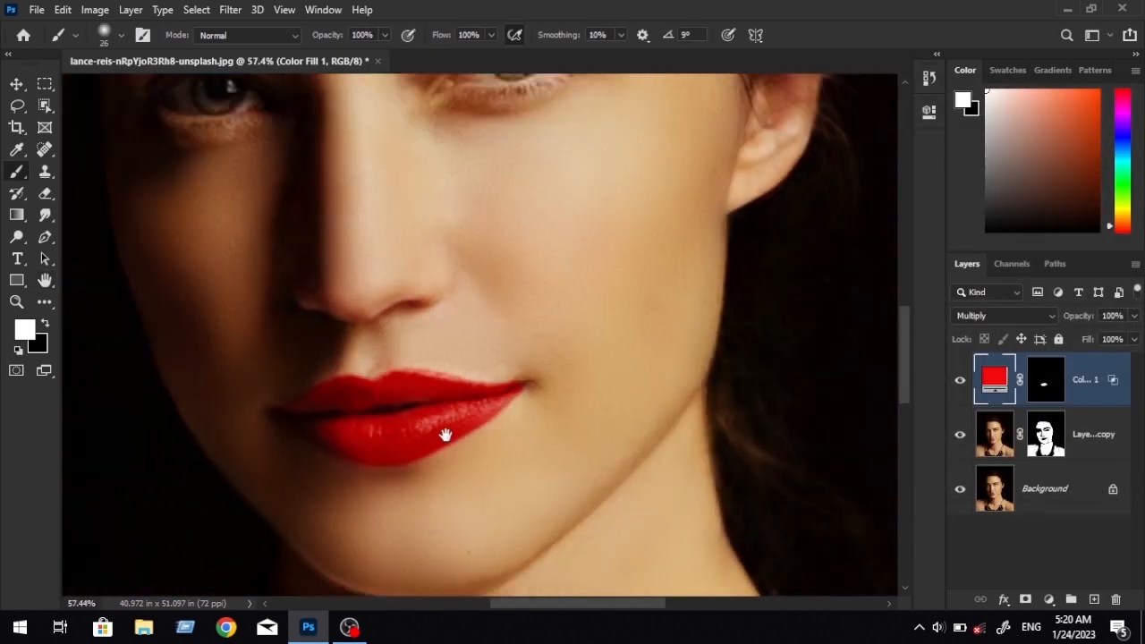
scroll(536, 447, up, 4)
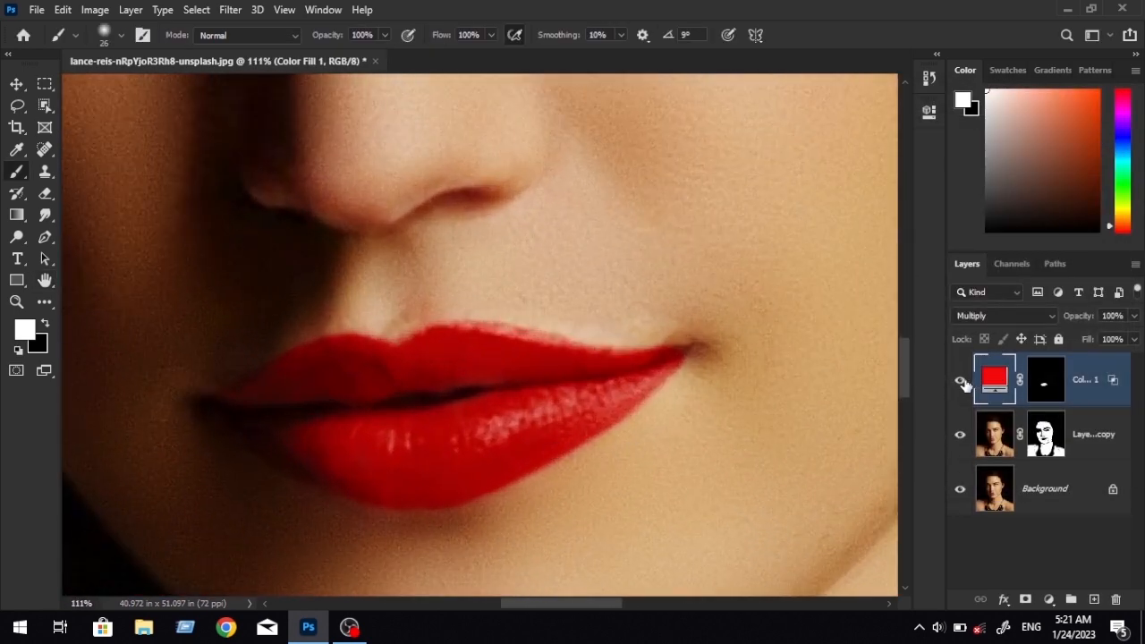
click(961, 382)
click(962, 383)
click(963, 384)
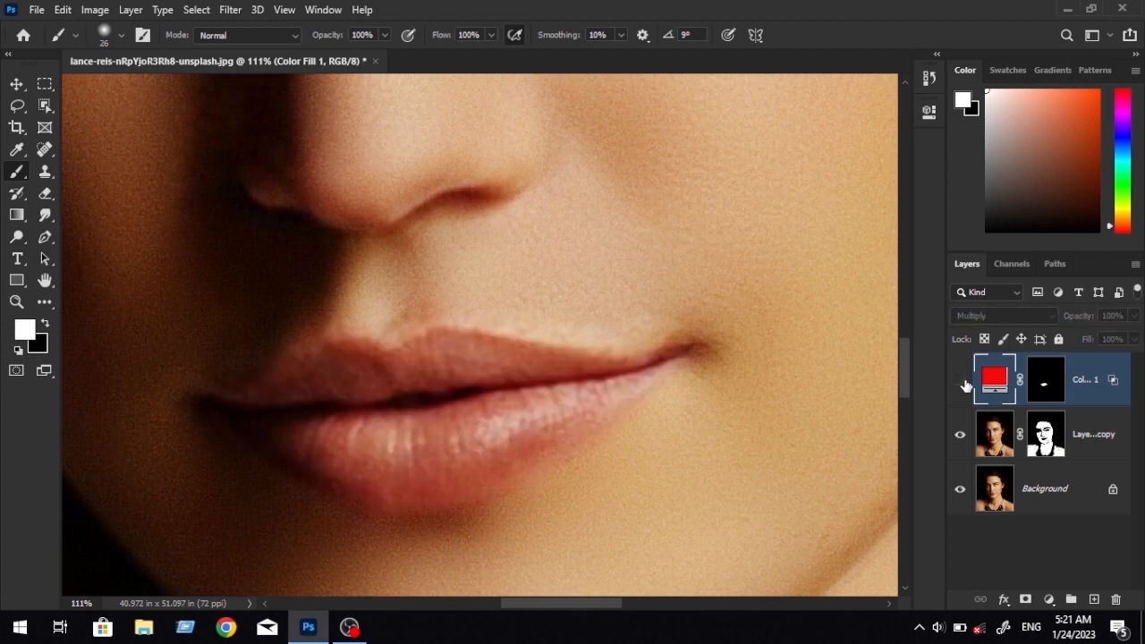
click(961, 383)
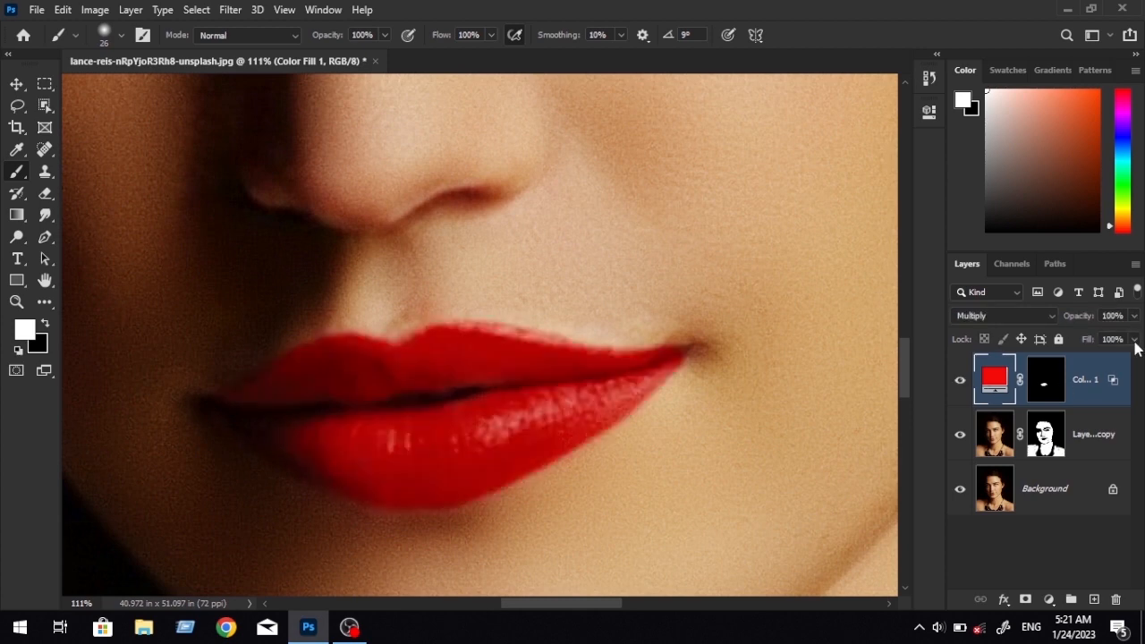
Paint black on the red fill layer's mask along the upper lip's outer edge to remove the uneven pinkish fringe.
scroll(623, 355, up, 4)
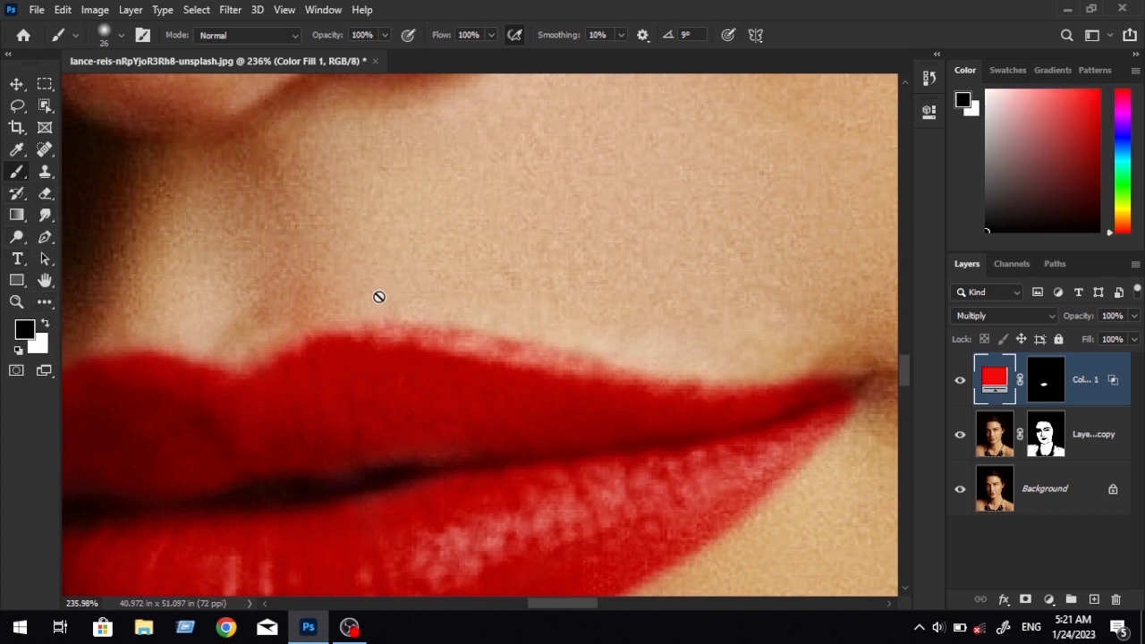
click(1055, 391)
key(x)
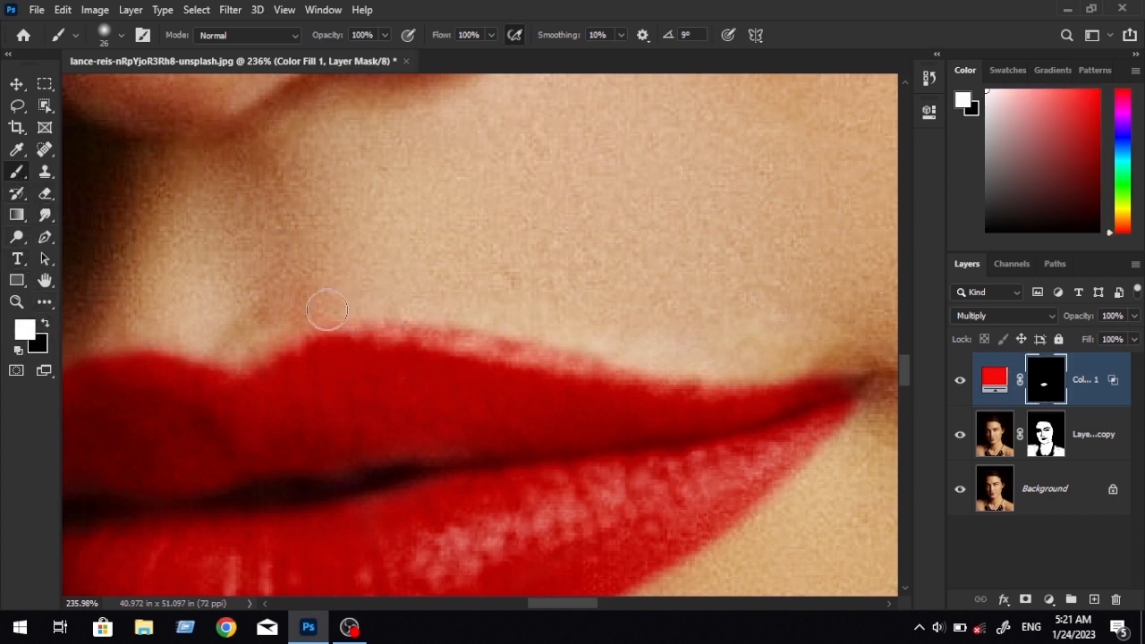
mouse_move(327, 310)
mouse_down()
mouse_move(379, 311)
mouse_move(319, 306)
mouse_move(349, 315)
mouse_up()
key(x)
mouse_move(476, 338)
mouse_down()
mouse_move(617, 368)
mouse_move(687, 362)
mouse_up()
drag(801, 307, 585, 322)
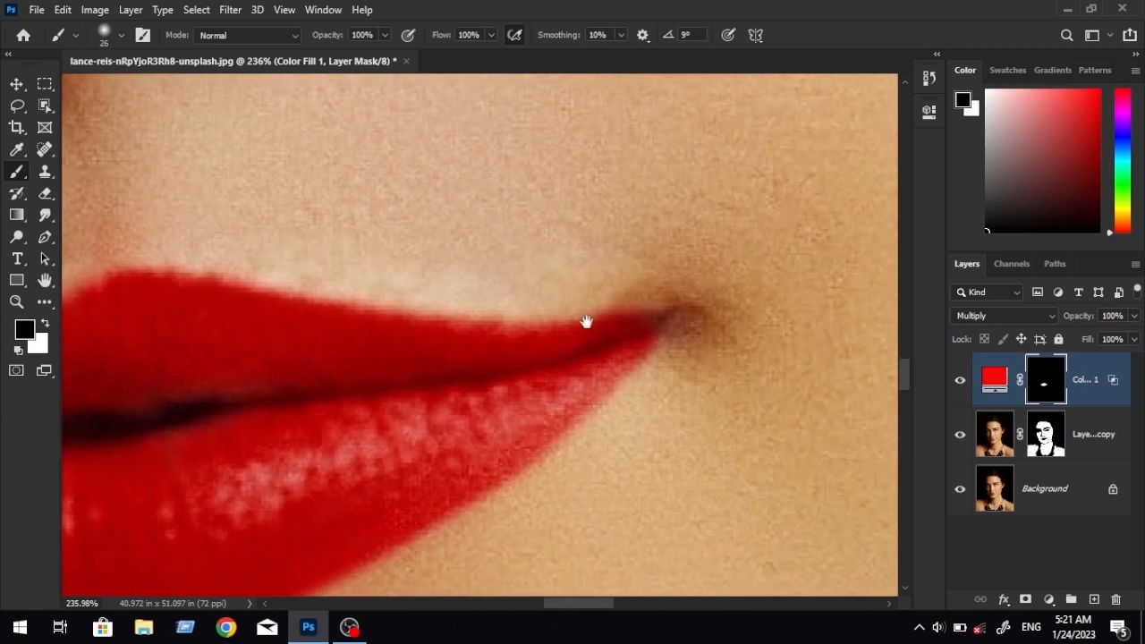
Clean the remaining lip outline on the mask in black, following the lower lip's edge towards the mouth corner.
drag(403, 323, 804, 325)
drag(336, 293, 538, 257)
drag(350, 352, 399, 277)
drag(495, 545, 176, 442)
drag(358, 530, 446, 504)
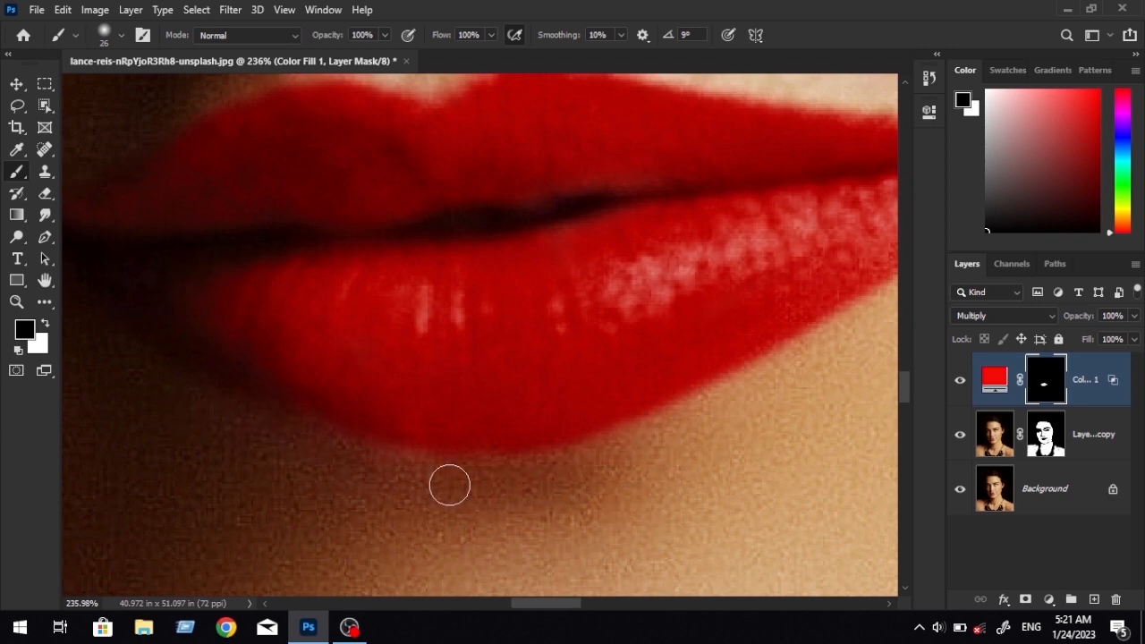
drag(683, 455, 442, 495)
drag(660, 386, 523, 444)
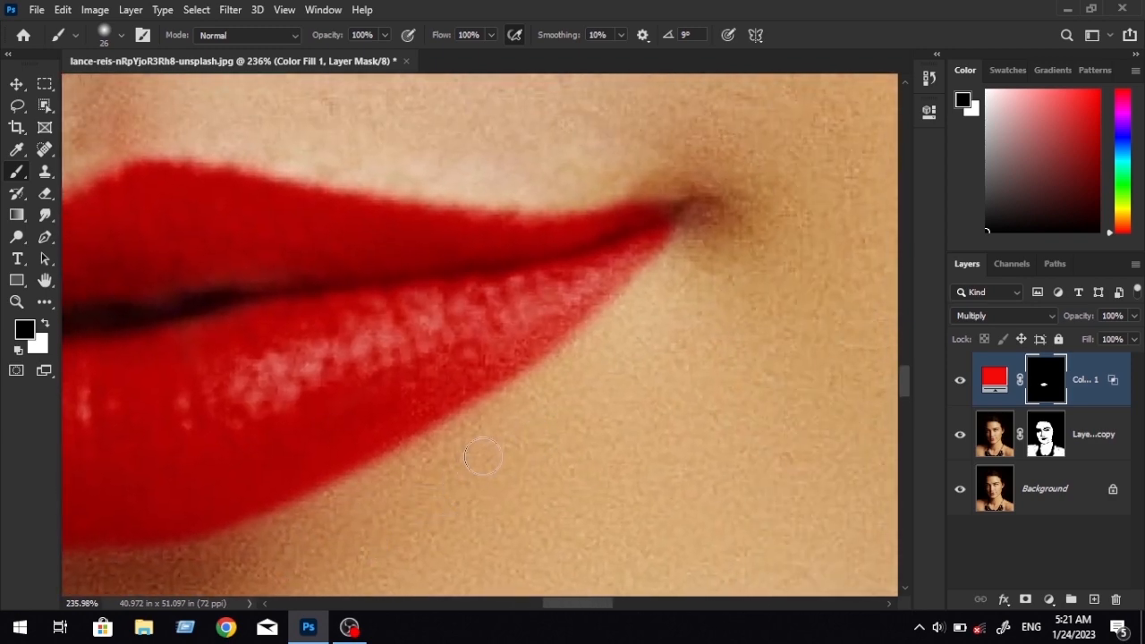
Compare the portrait with and without the red lip colour, and open the fill layer's Fill setting.
scroll(483, 458, down, 6)
scroll(581, 416, up, 4)
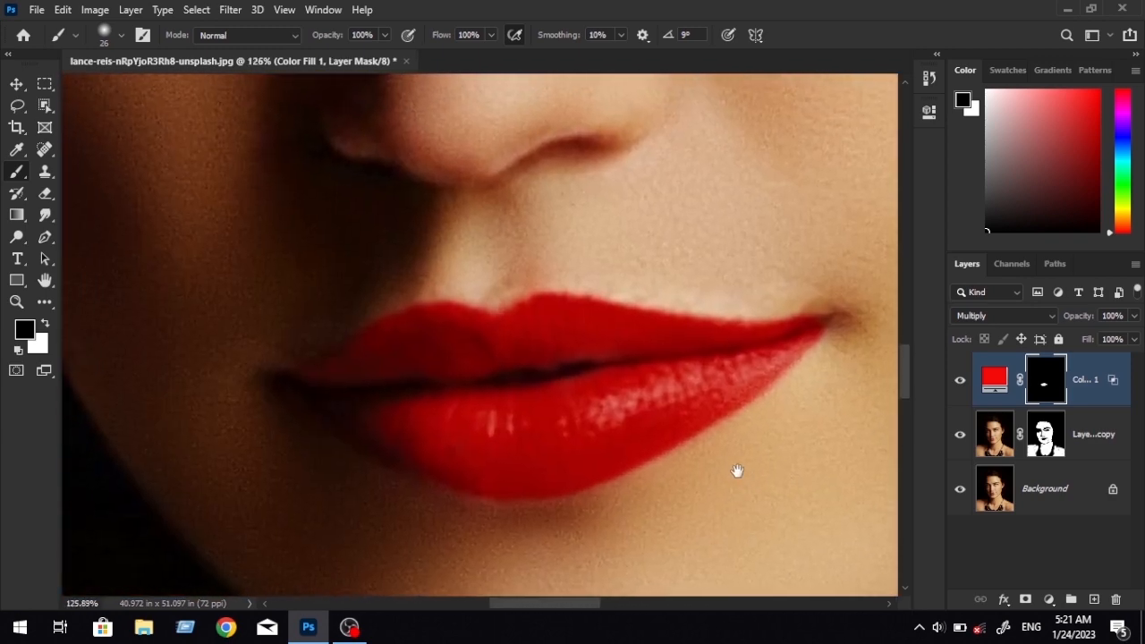
drag(737, 471, 744, 470)
click(958, 383)
click(957, 383)
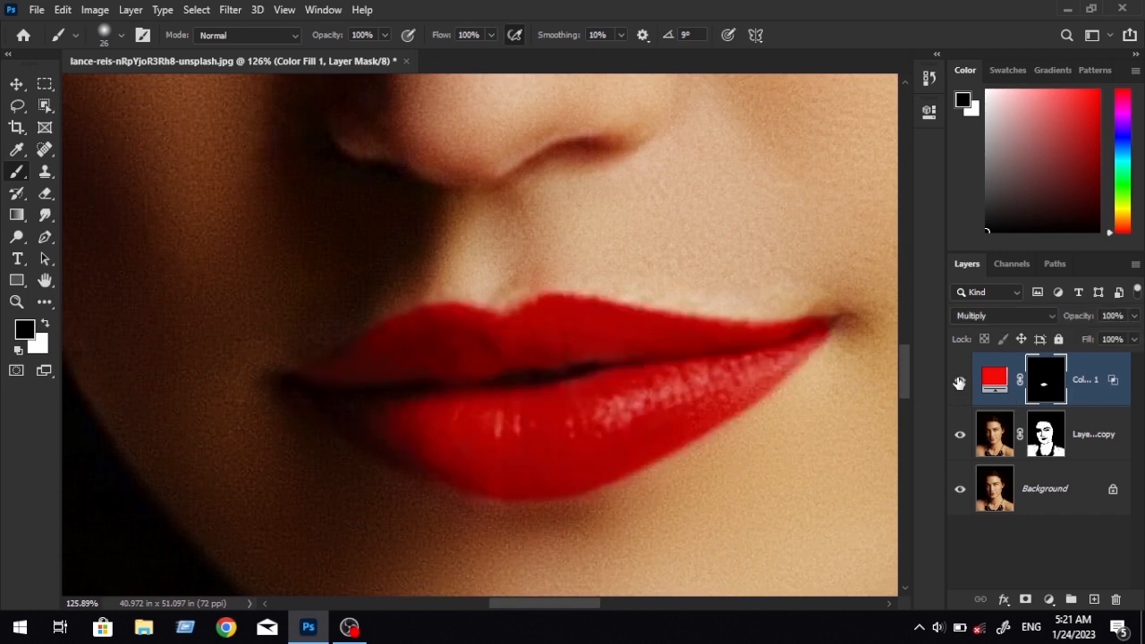
scroll(575, 491, down, 5)
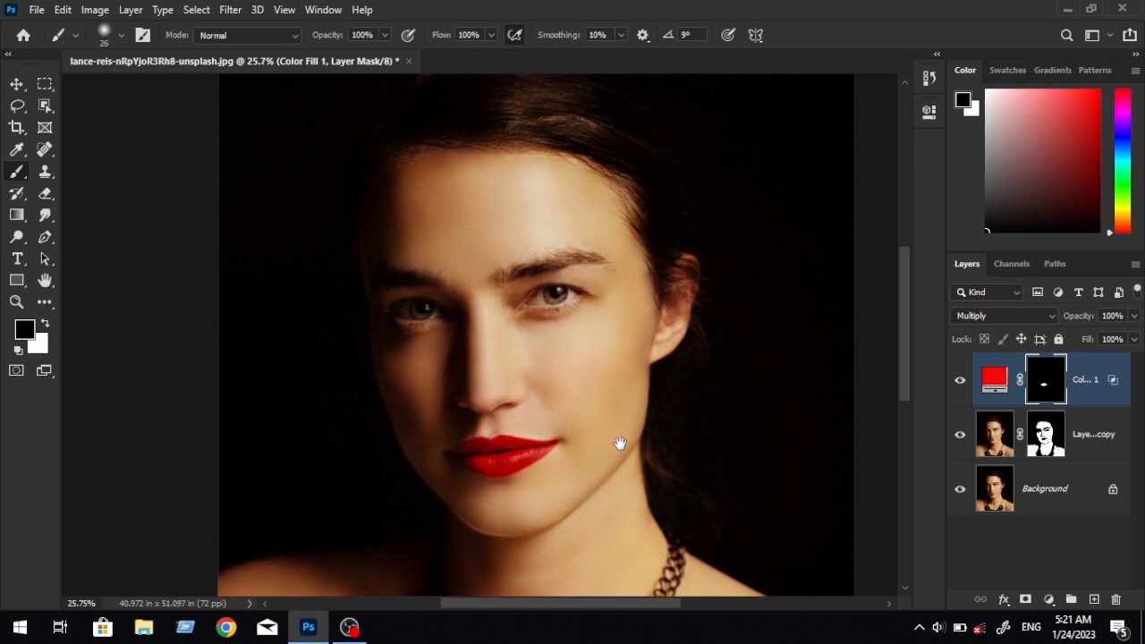
click(1135, 341)
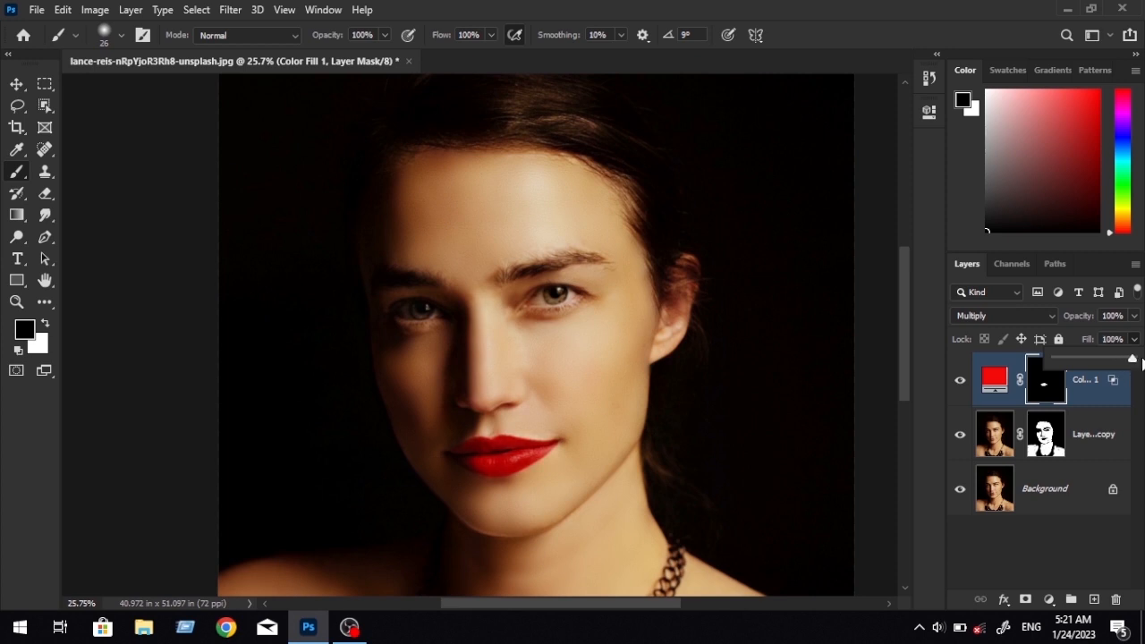
scroll(432, 349, up, 4)
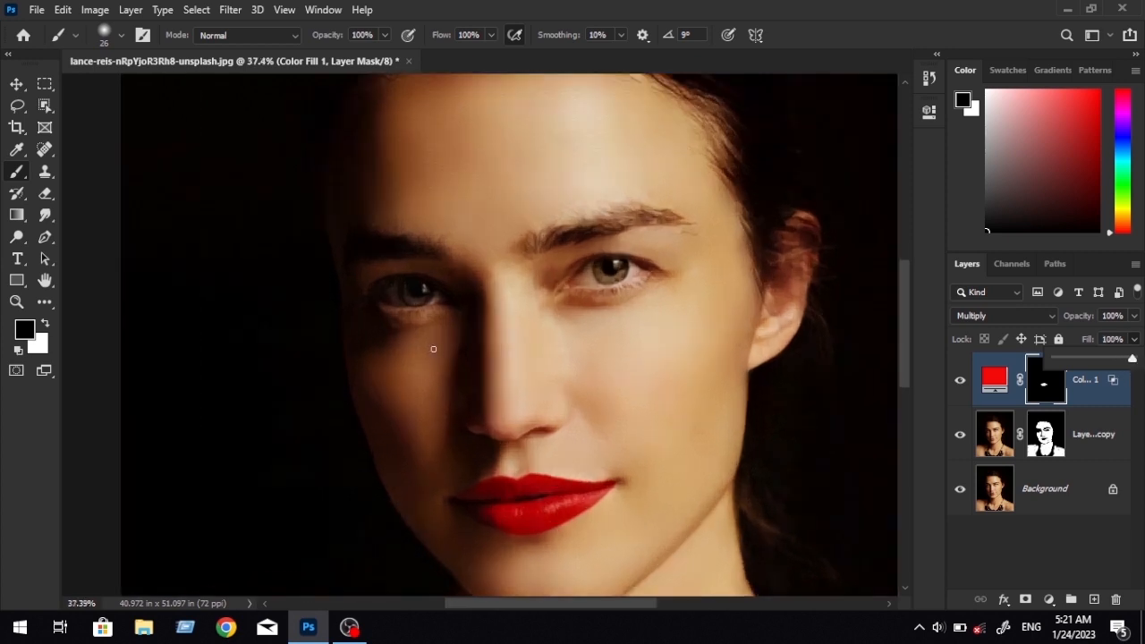
Group the red lip fill layer together with the masked skin-smoothing copy layer above the background.
drag(726, 403, 631, 296)
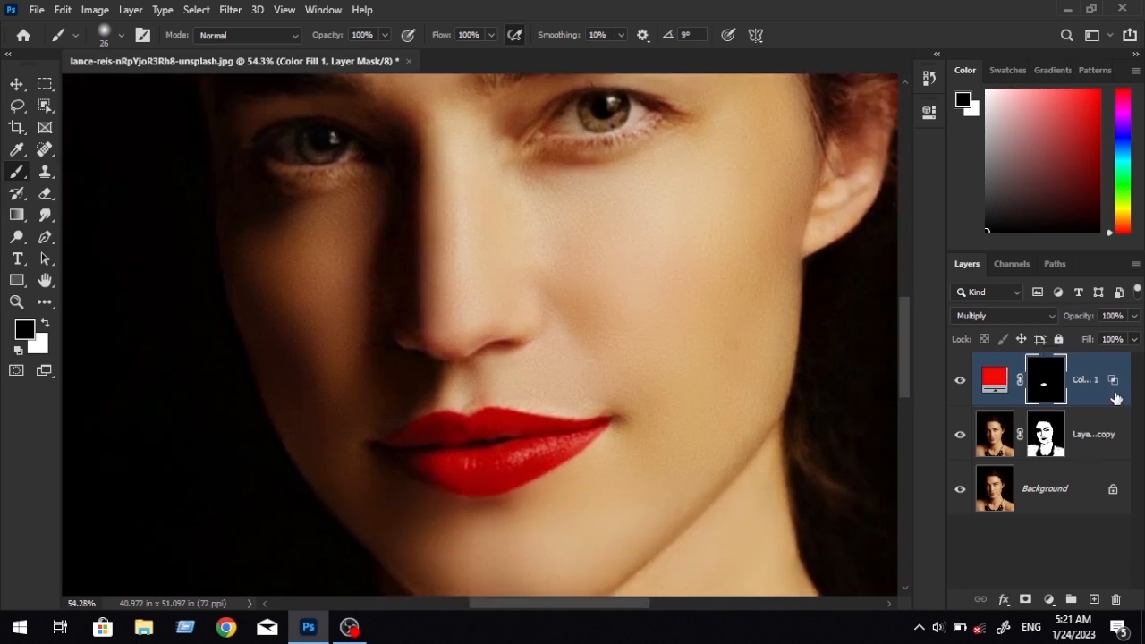
shift+click(1108, 451)
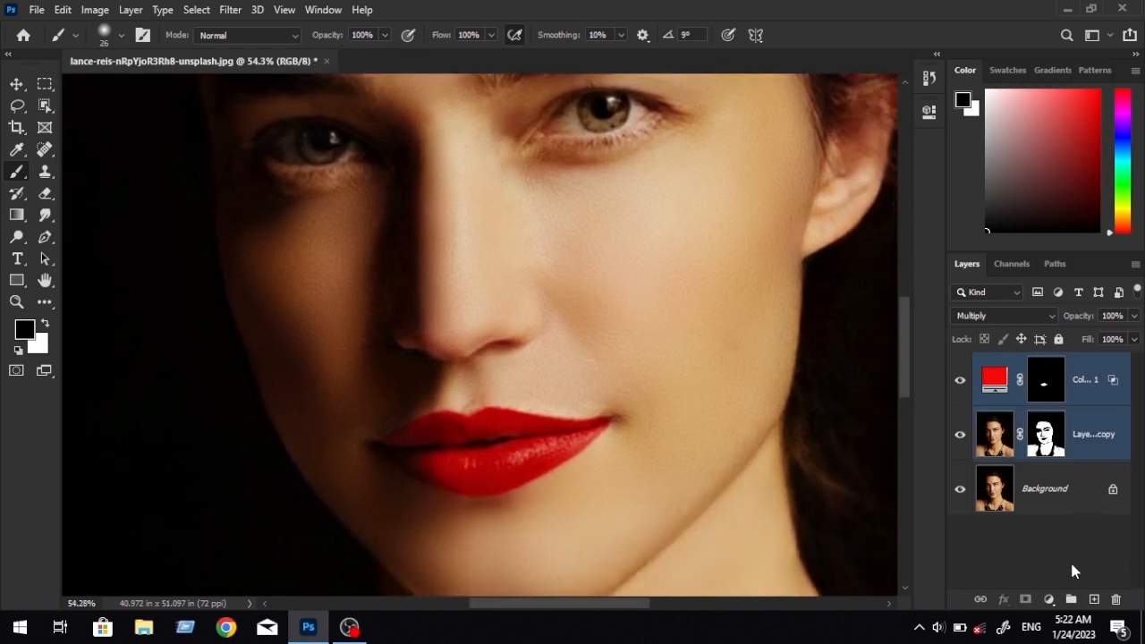
click(1070, 600)
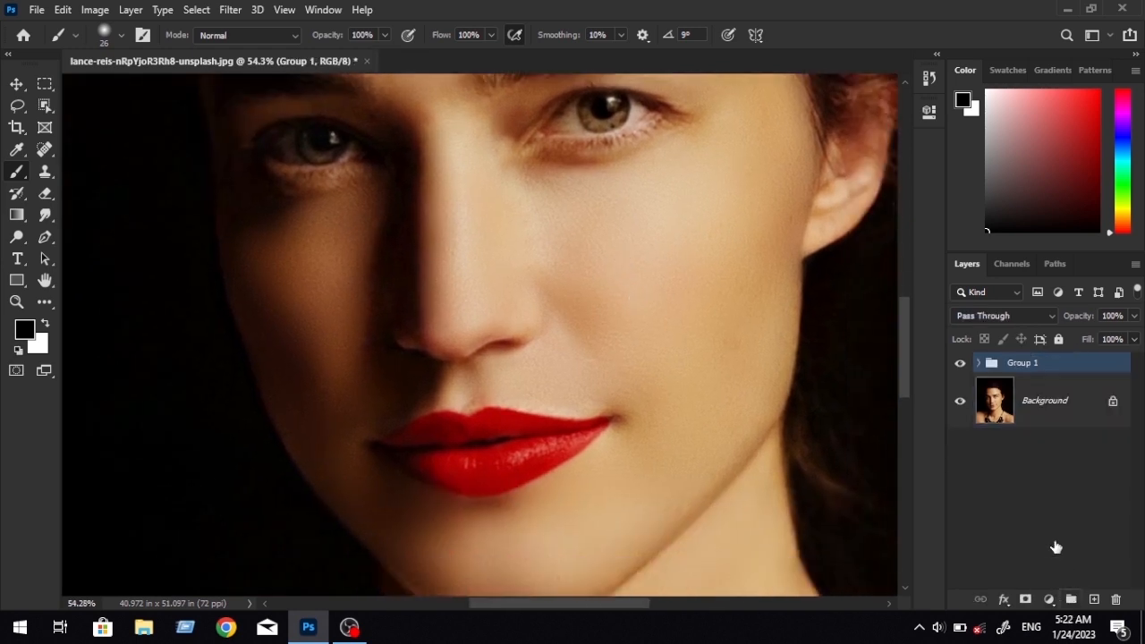
Compare the portrait with and without the grouped retouching by toggling the group's visibility.
scroll(381, 406, down, 2)
click(959, 364)
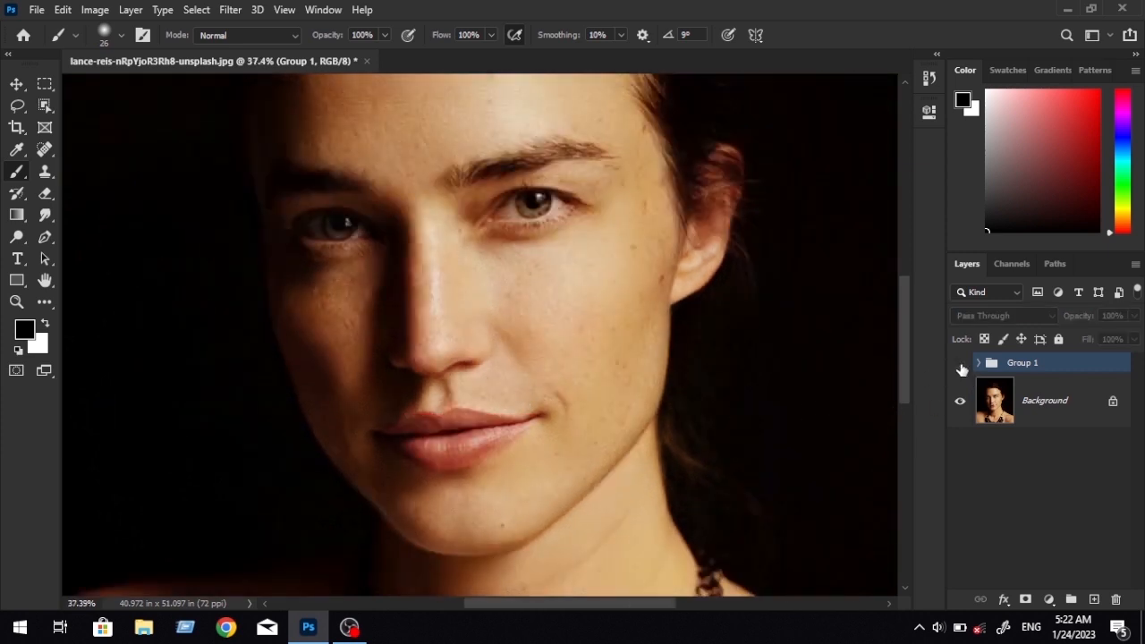
scroll(460, 415, down, 2)
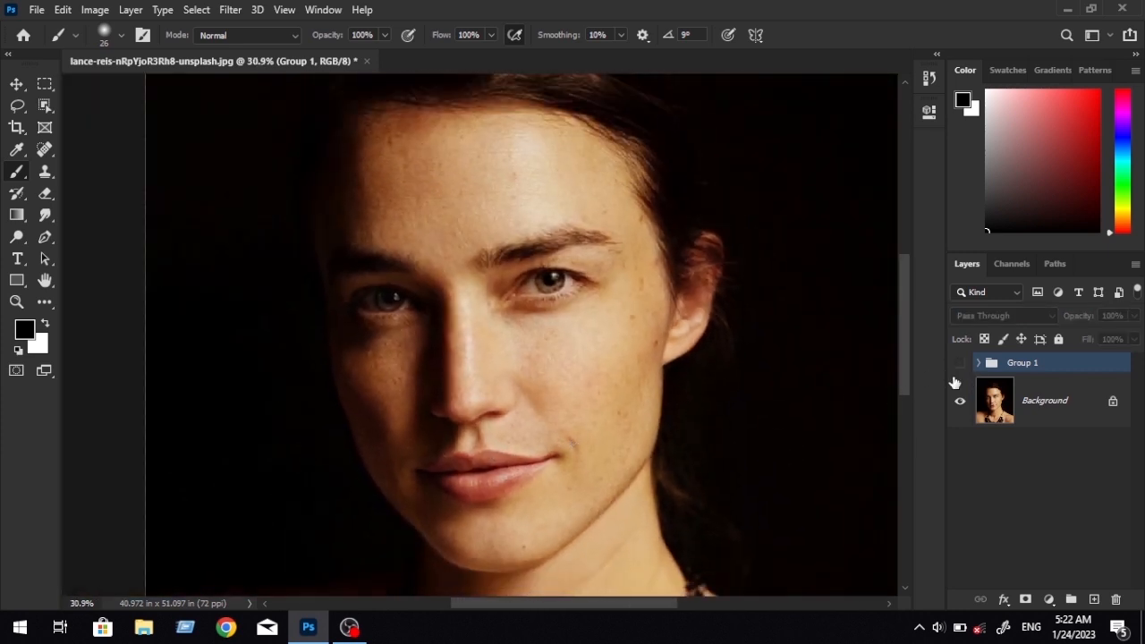
click(960, 365)
click(961, 365)
click(960, 365)
scroll(646, 465, down, 2)
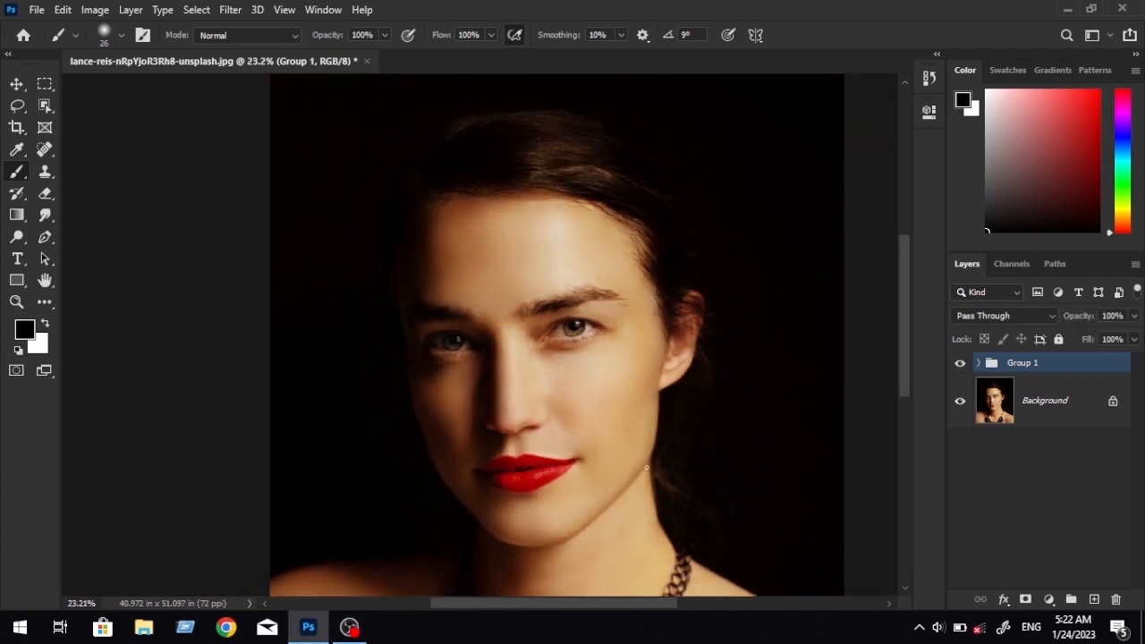
Add a Solid Color fill layer in dark green #0c7032 above the retouching group for tinting the eyes.
scroll(645, 465, up, 1)
scroll(645, 465, up, 2)
drag(623, 452, 582, 454)
scroll(451, 369, up, 5)
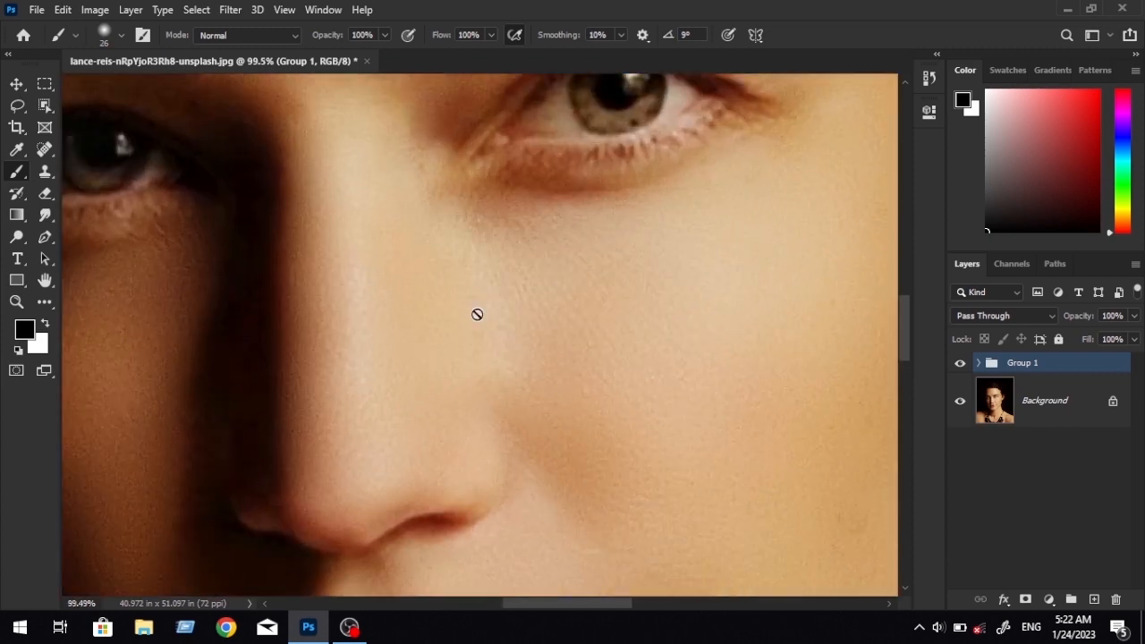
drag(544, 355, 624, 413)
mouse_move(550, 426)
mouse_down()
mouse_move(638, 410)
mouse_move(533, 423)
mouse_up()
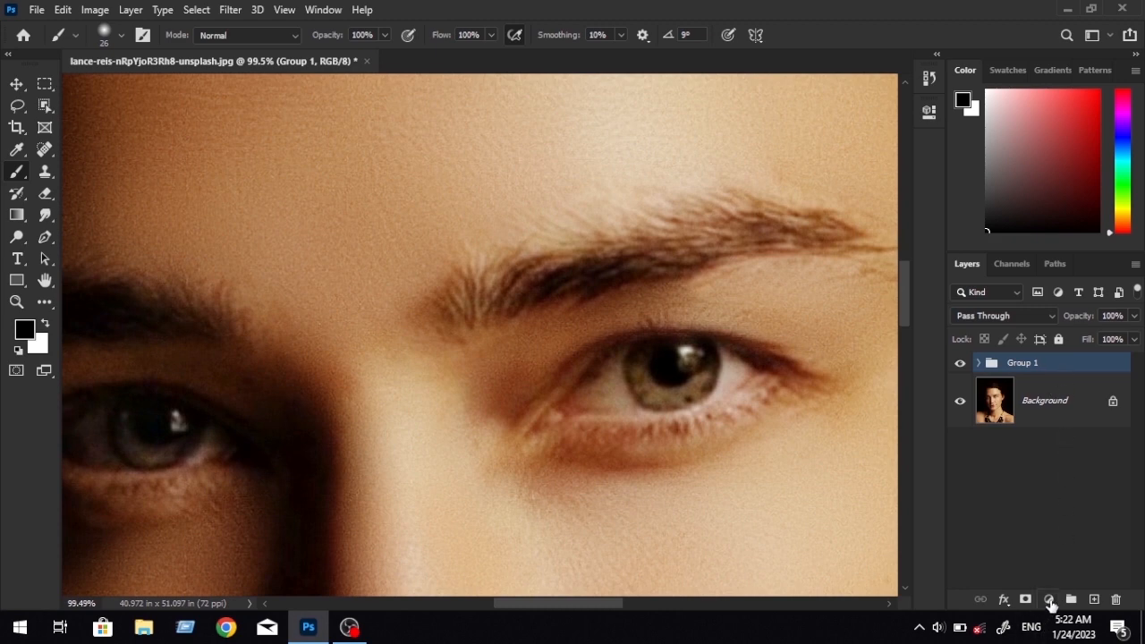
click(1049, 599)
click(1040, 302)
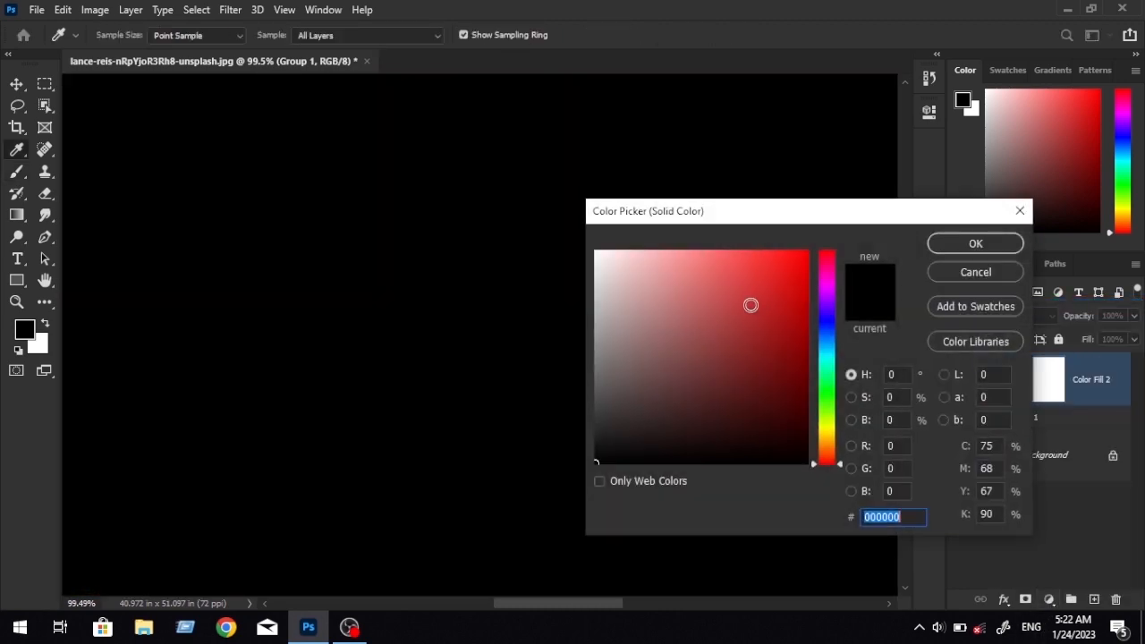
drag(811, 321, 833, 385)
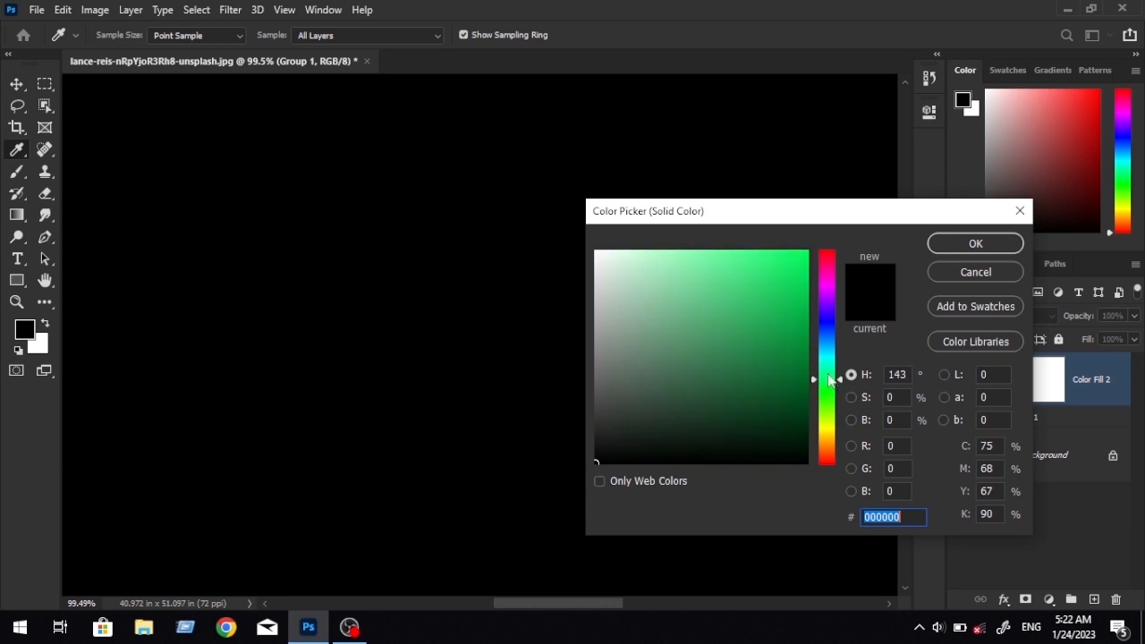
drag(774, 356, 784, 370)
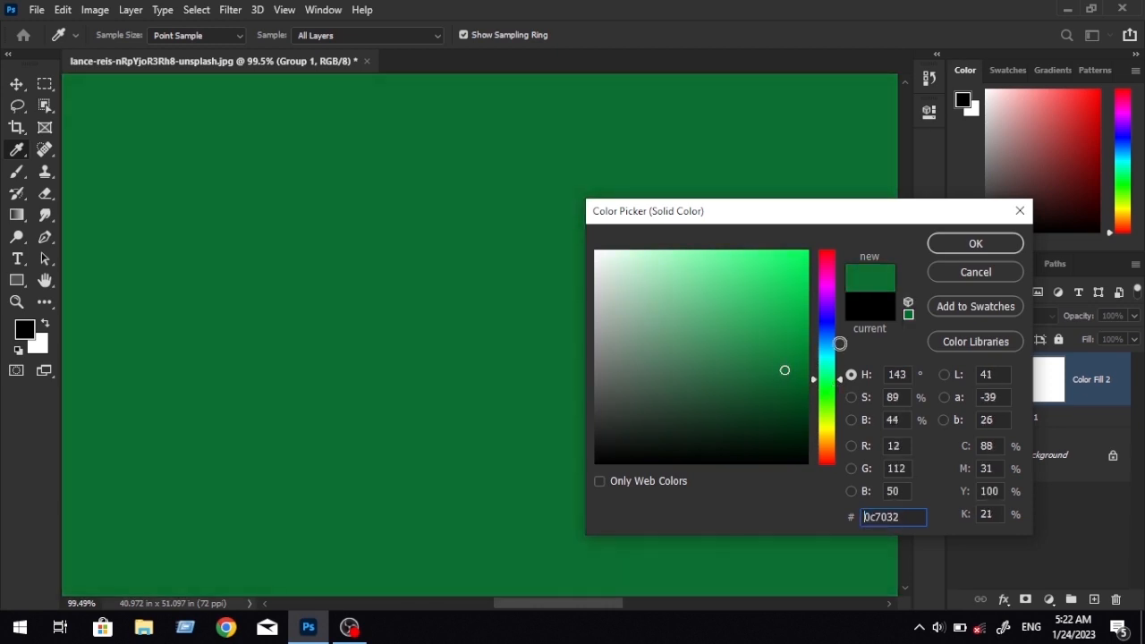
click(951, 253)
Change the new fill layer's colour from green to a deep blue-violet.
double_click(990, 387)
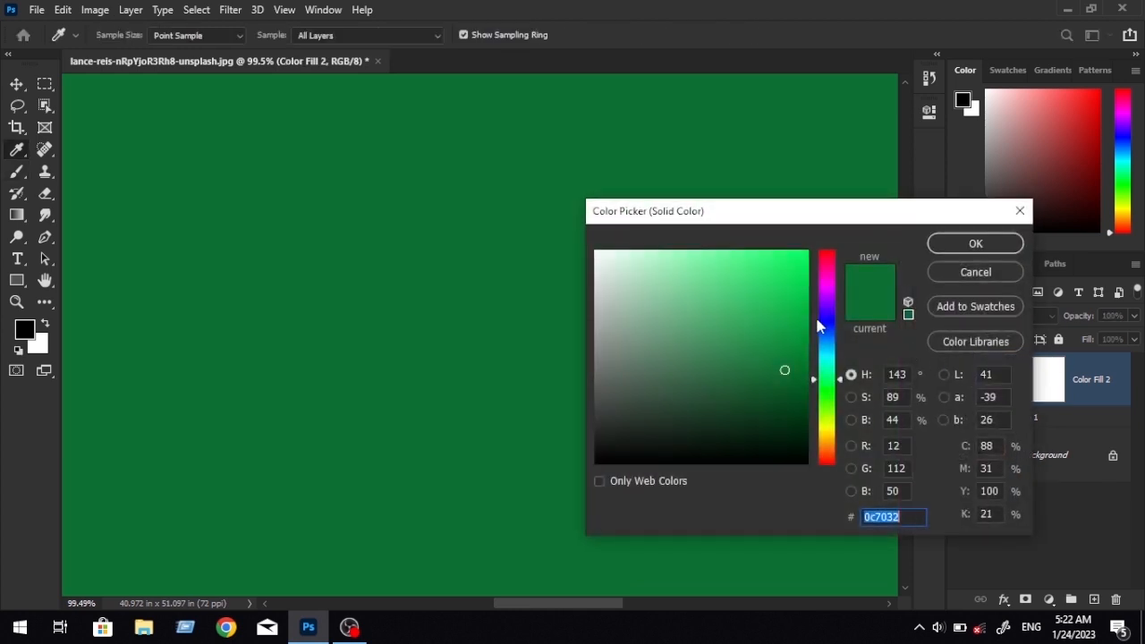
drag(814, 314, 792, 307)
click(975, 244)
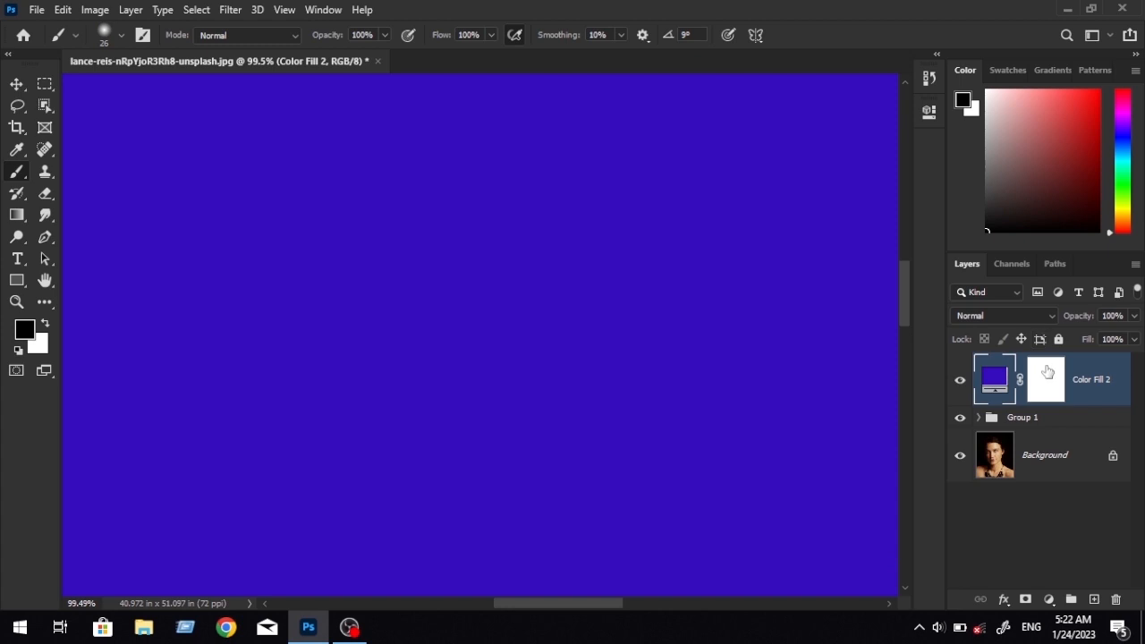
Invert the new fill layer's mask to black to hide the colour over the whole image.
click(1047, 371)
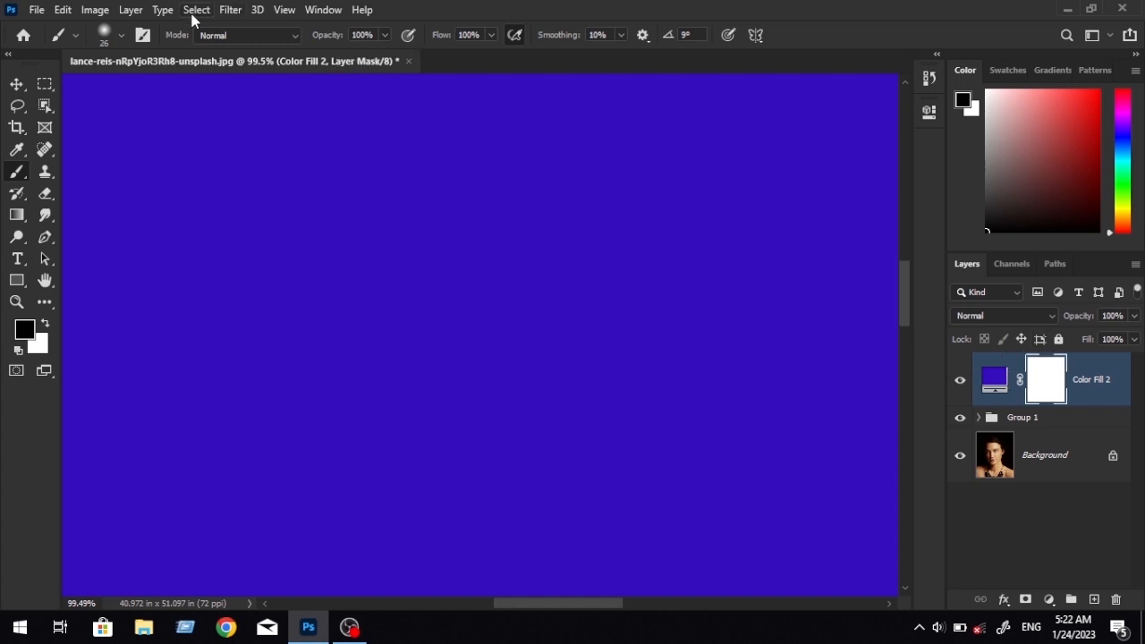
click(94, 10)
mouse_move(161, 53)
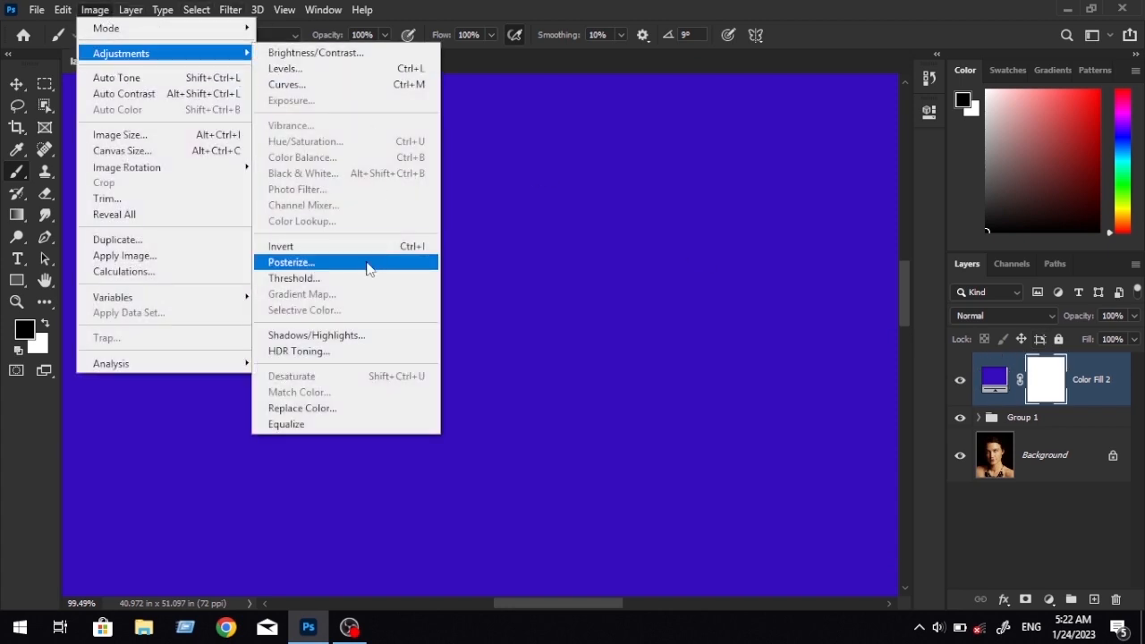
click(326, 250)
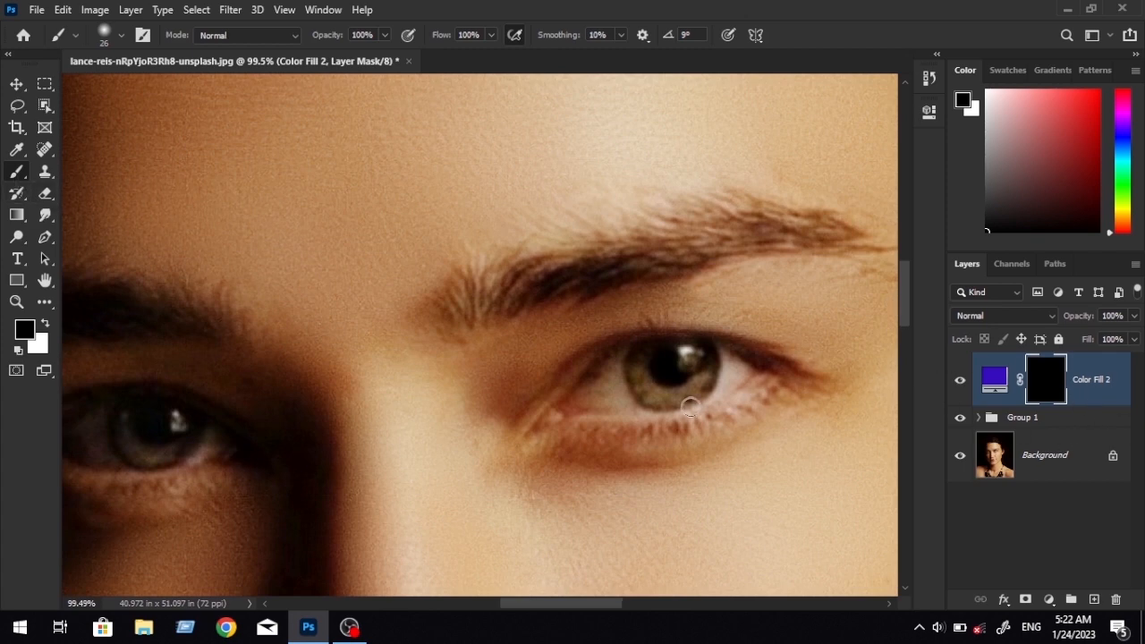
Paint white on the mask with a soft 21 px brush across the lower iris of the brightly lit eye.
scroll(689, 407, up, 6)
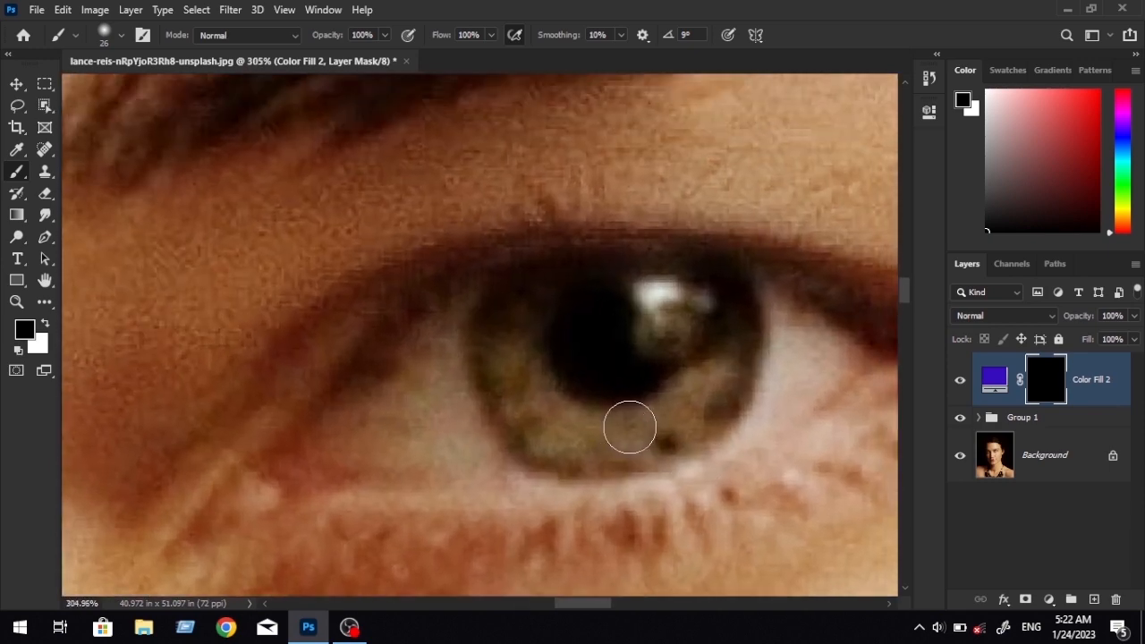
right_click(720, 450)
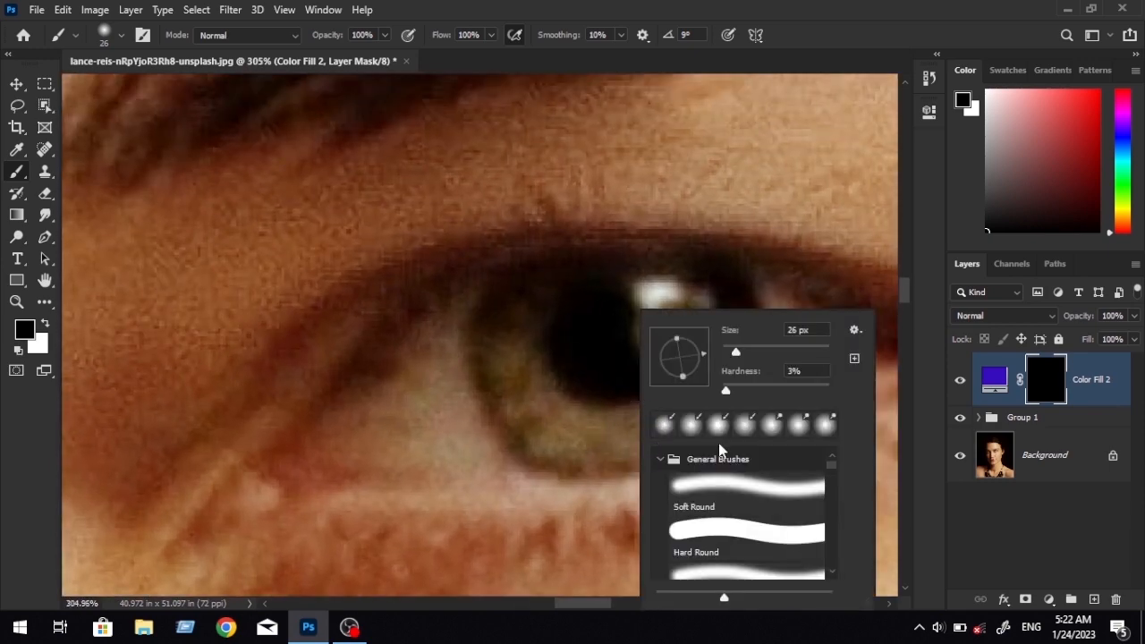
drag(746, 352, 753, 352)
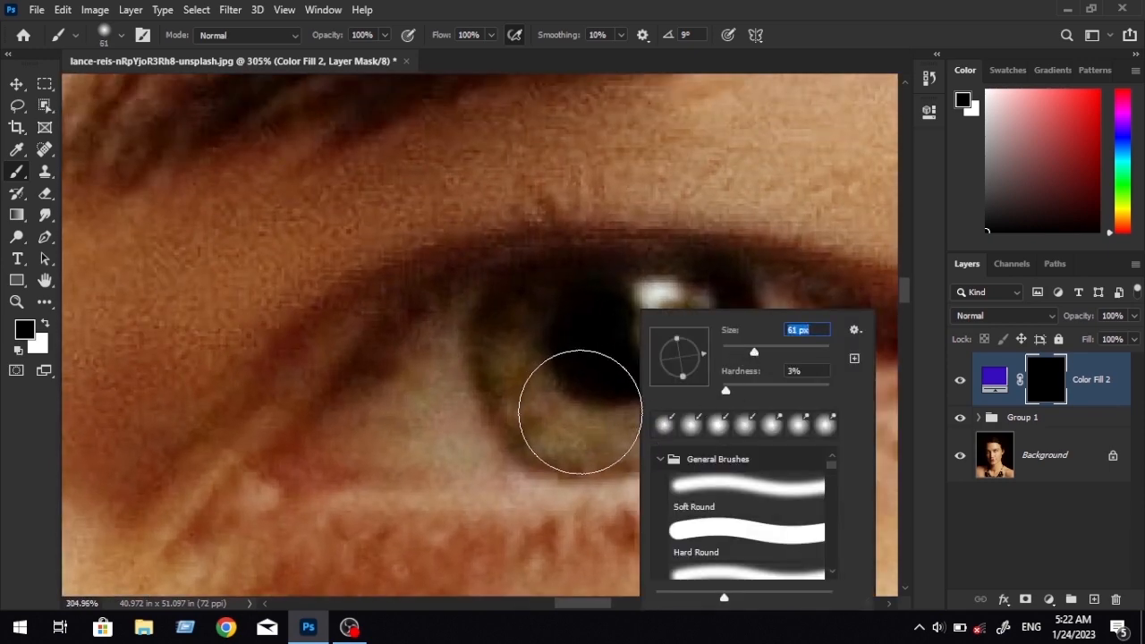
click(581, 414)
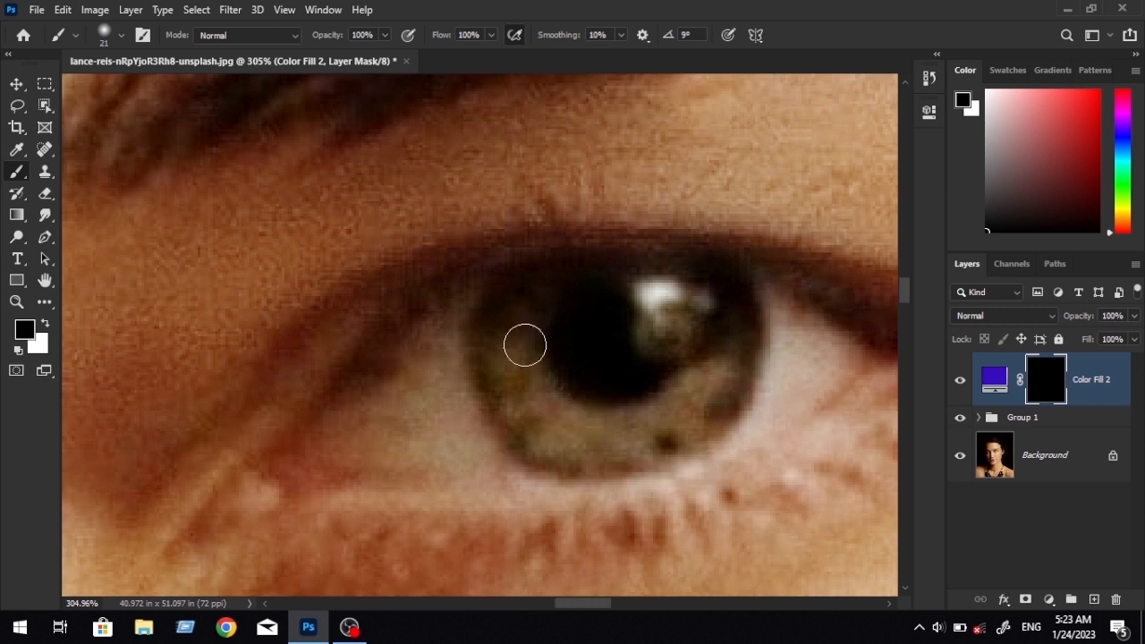
click(46, 326)
mouse_move(701, 393)
mouse_down()
mouse_move(674, 401)
mouse_move(560, 427)
mouse_move(649, 432)
mouse_move(616, 437)
mouse_up()
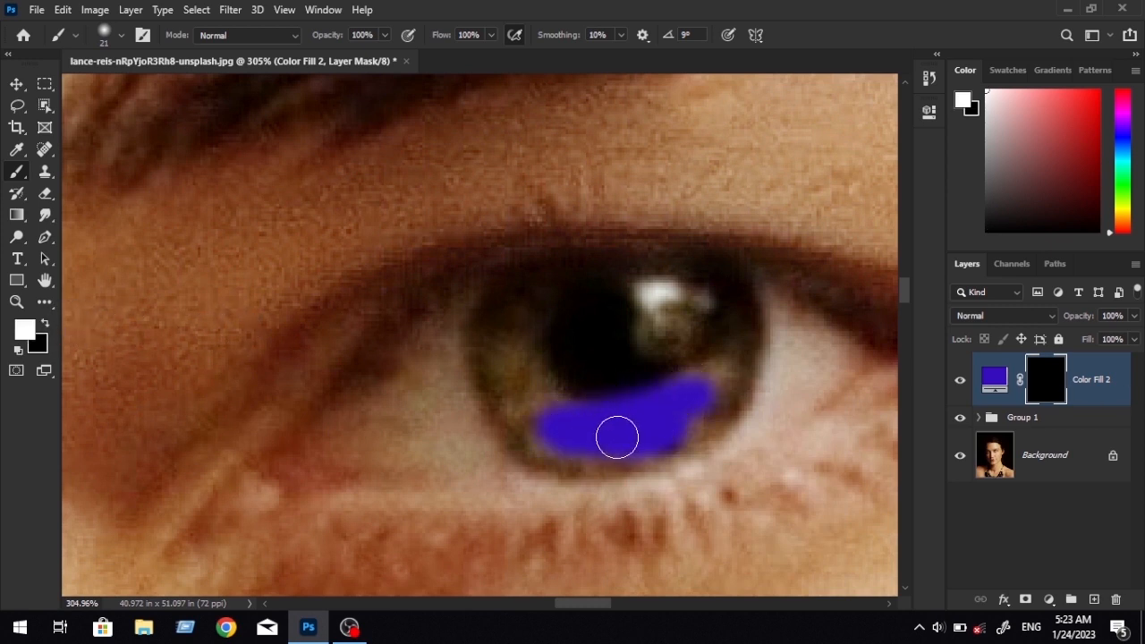
Set the eye fill layer's blend mode to Overlay.
click(1108, 389)
click(1009, 314)
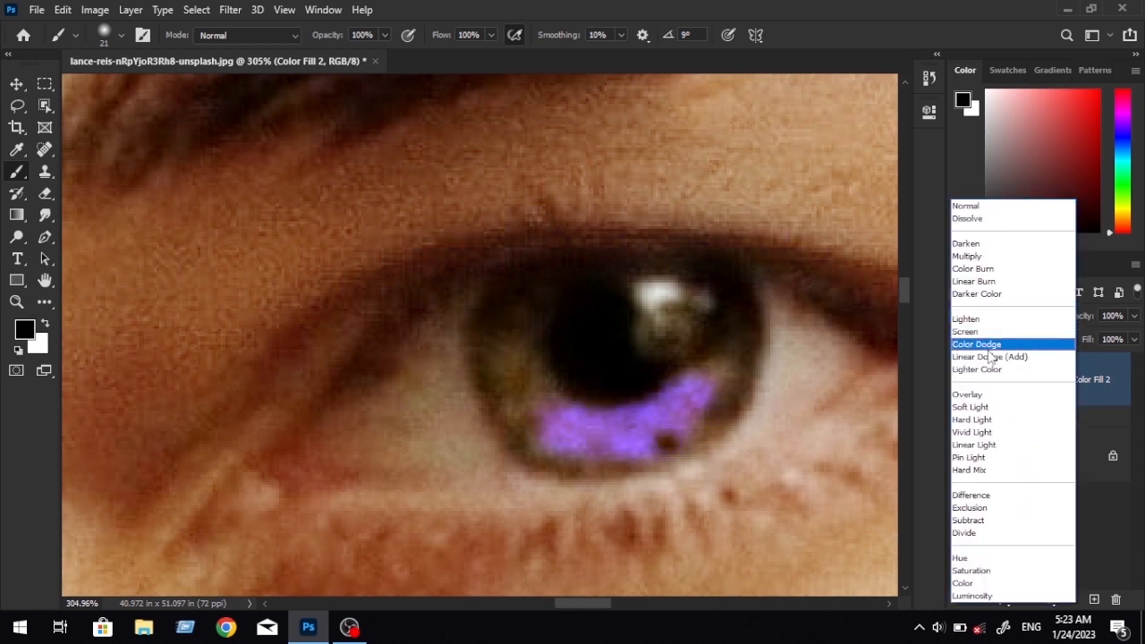
click(1017, 398)
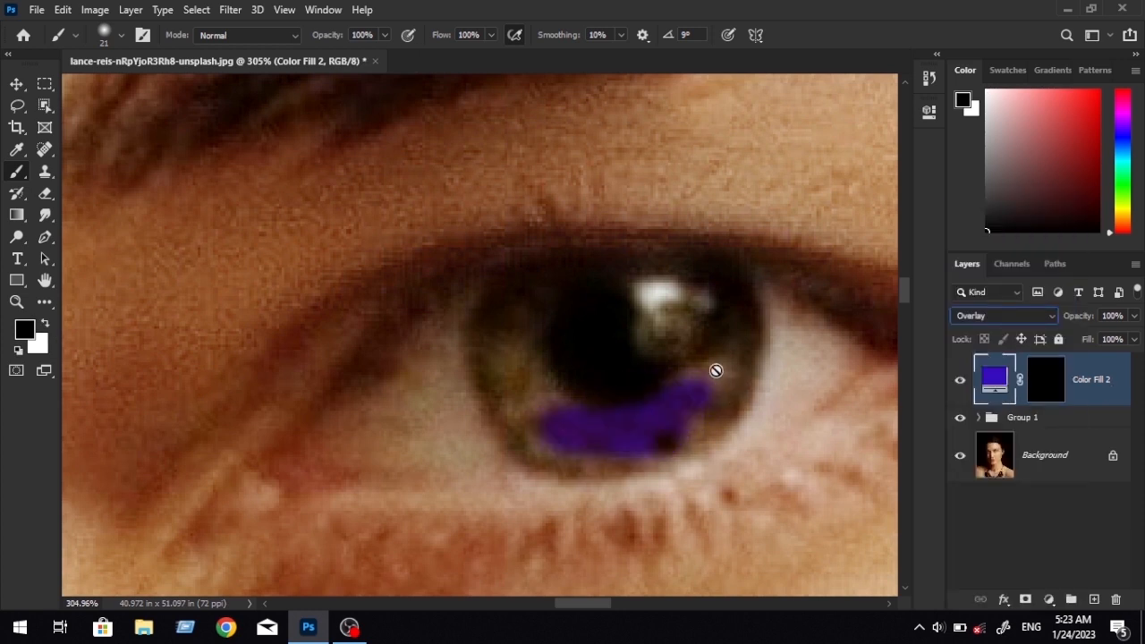
Paint the rest of the brightly lit eye's iris in white on the fill layer's mask.
click(1046, 379)
key(x)
mouse_move(733, 384)
mouse_down()
mouse_move(645, 406)
mouse_move(720, 362)
mouse_move(698, 404)
mouse_move(719, 406)
mouse_move(695, 425)
mouse_move(593, 433)
mouse_move(550, 393)
mouse_move(529, 302)
mouse_move(492, 338)
mouse_move(593, 462)
mouse_move(557, 441)
mouse_move(513, 298)
mouse_move(713, 286)
mouse_move(687, 353)
mouse_up()
scroll(683, 390, down, 8)
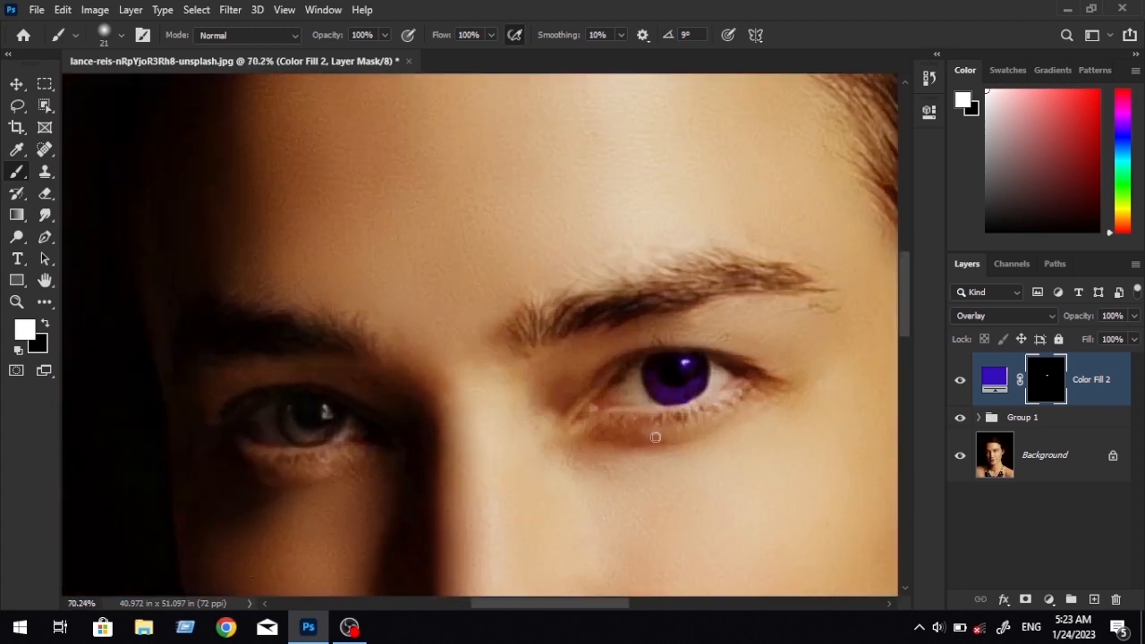
Paint the shadowed eye's iris white on the mask and clean the spill along its edge in black.
scroll(656, 437, up, 4)
drag(508, 410, 827, 410)
scroll(360, 442, up, 4)
mouse_move(358, 327)
mouse_down()
mouse_move(369, 457)
mouse_move(438, 476)
mouse_move(398, 439)
mouse_move(556, 424)
mouse_move(566, 391)
mouse_move(495, 337)
mouse_up()
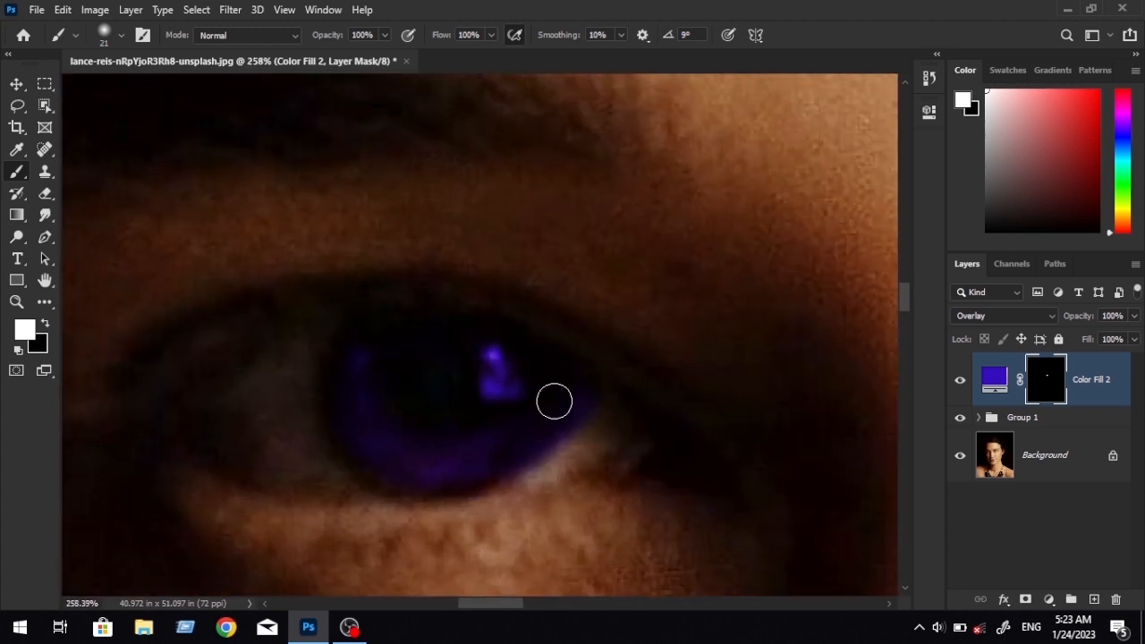
key(x)
drag(596, 391, 481, 502)
scroll(622, 450, down, 10)
drag(659, 441, 746, 398)
Change the eye fill layer's colour to light blue #48c9ff.
click(994, 380)
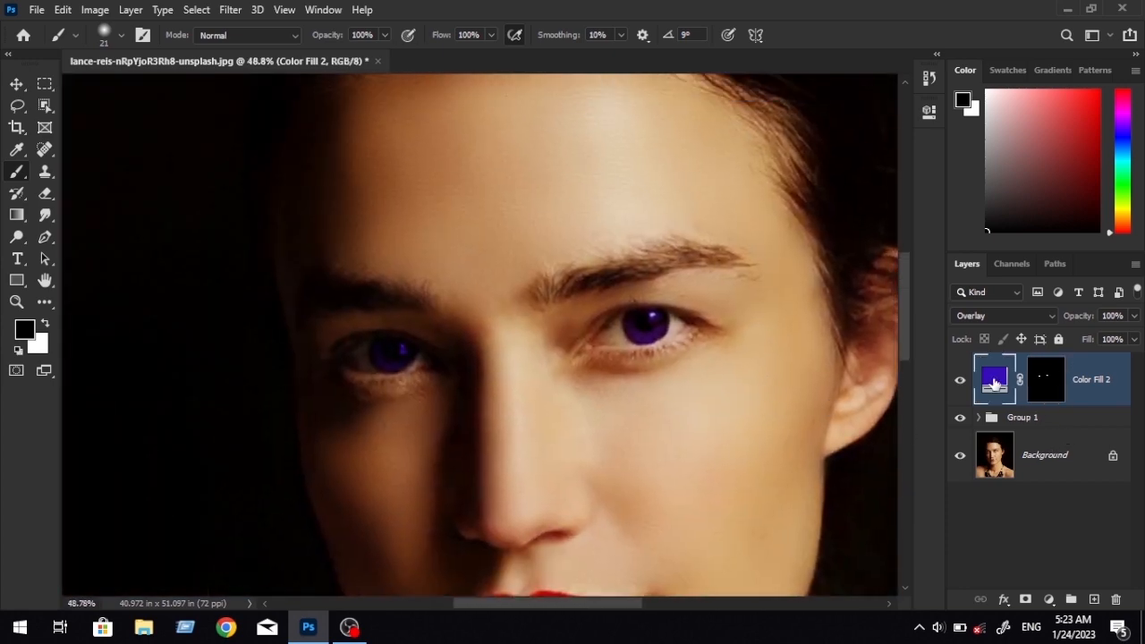
double_click(994, 383)
drag(779, 213, 878, 276)
drag(927, 387, 929, 412)
mouse_move(879, 384)
mouse_down()
mouse_move(859, 355)
mouse_move(853, 363)
mouse_move(861, 373)
mouse_move(863, 312)
mouse_move(850, 311)
mouse_up()
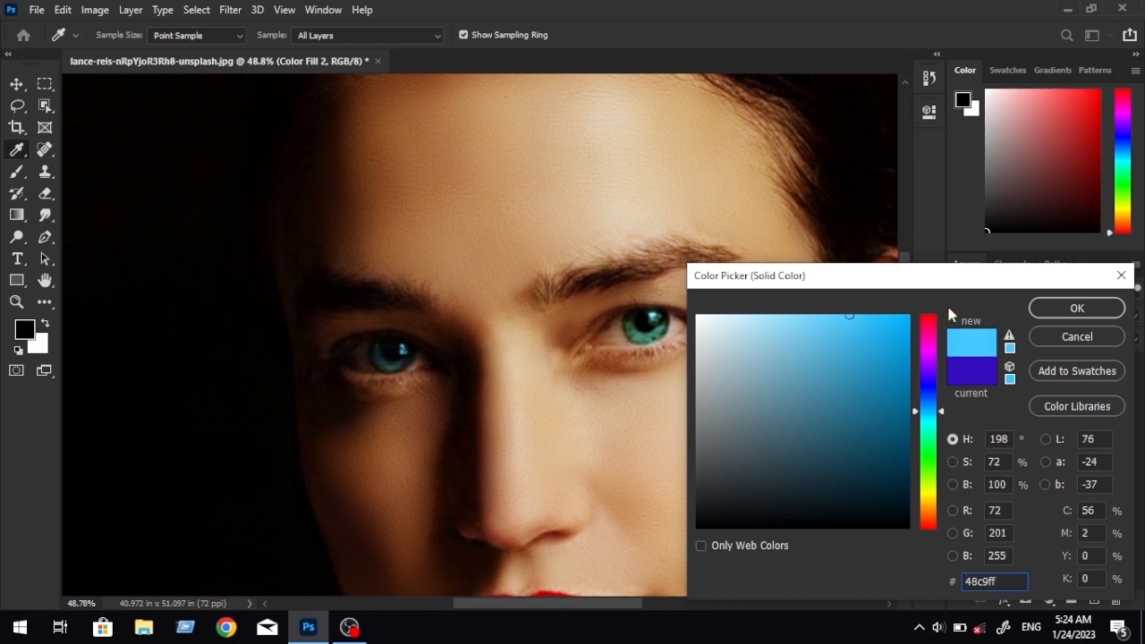
click(1057, 308)
Reduce the eye fill layer's Fill to 64% for a softer iris tint.
scroll(637, 320, up, 10)
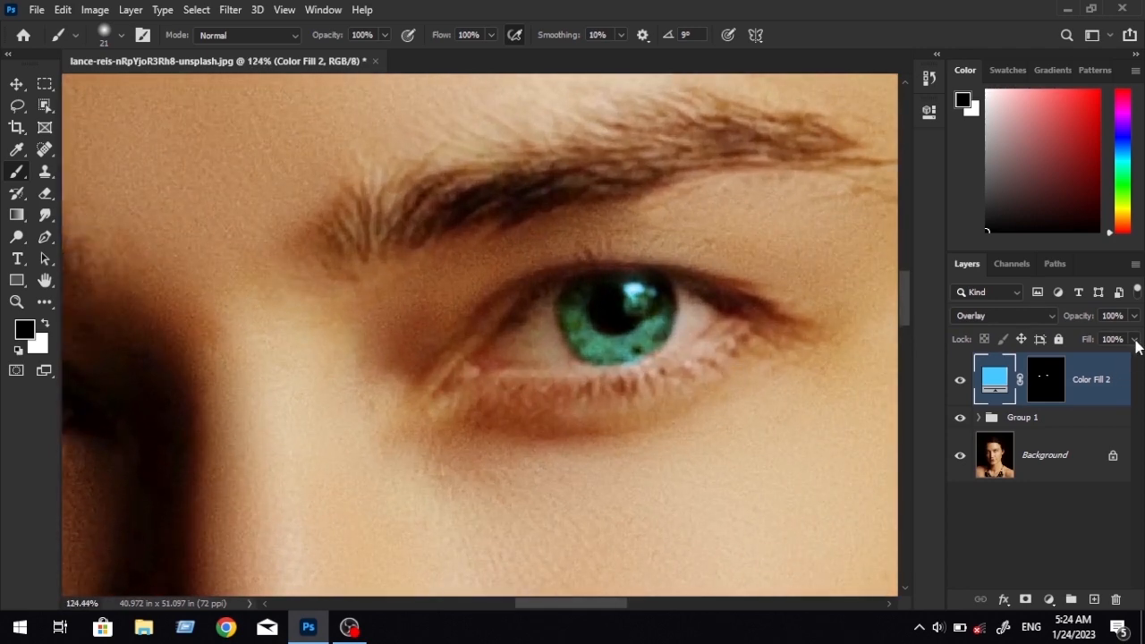
click(1134, 339)
drag(1132, 358, 1088, 363)
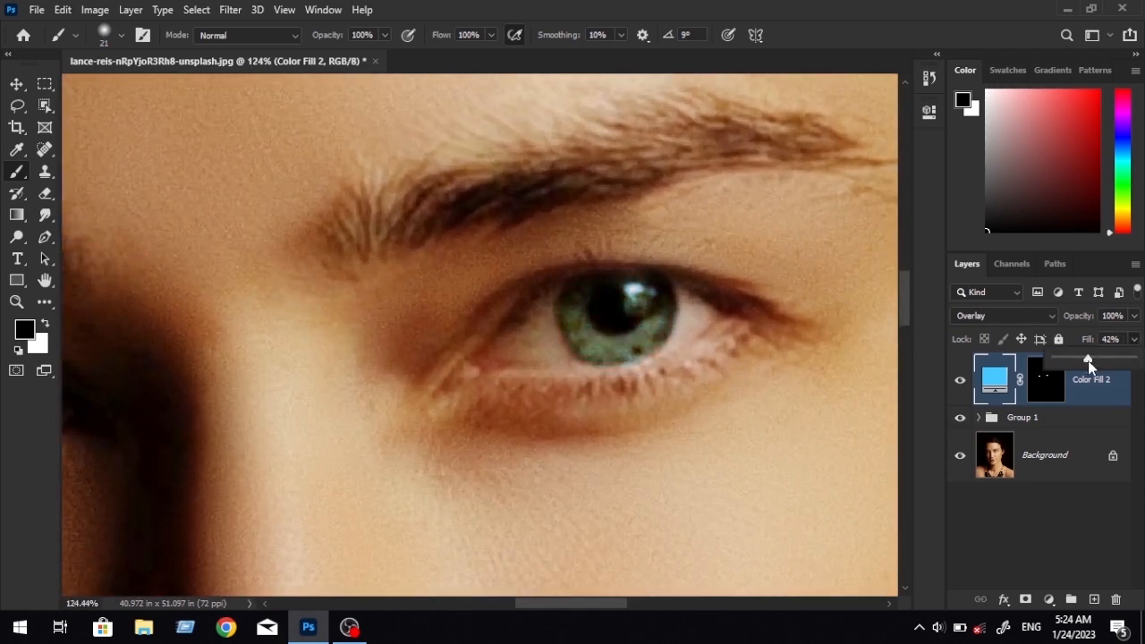
scroll(622, 358, down, 18)
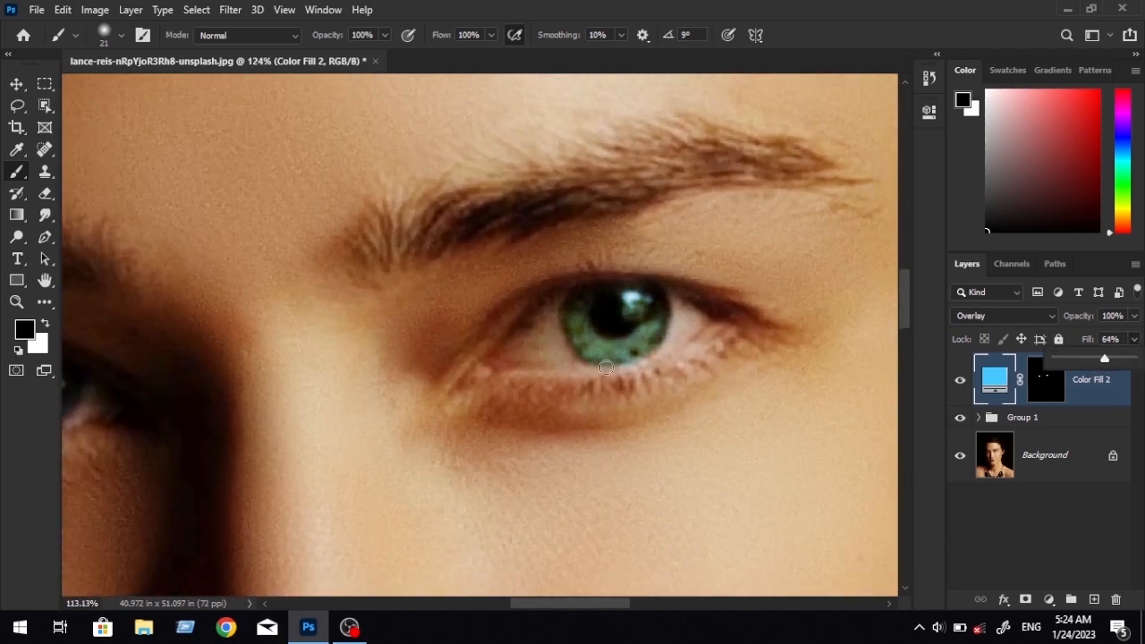
Compare the portrait with and without the eye tint by toggling the light blue fill layer's visibility.
scroll(677, 408, up, 2)
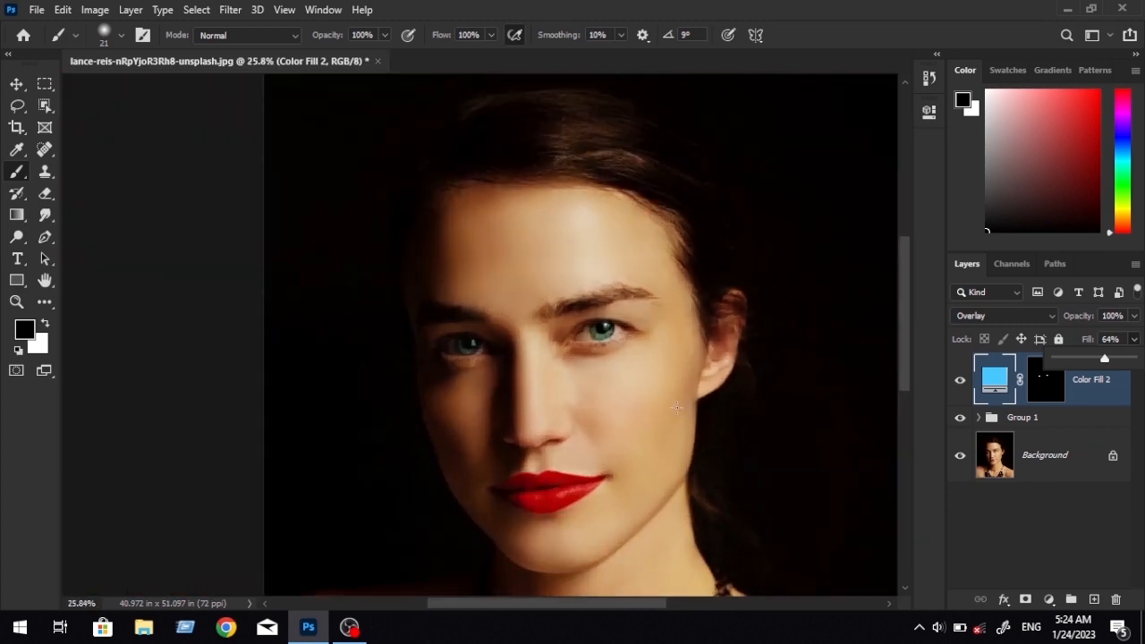
click(960, 382)
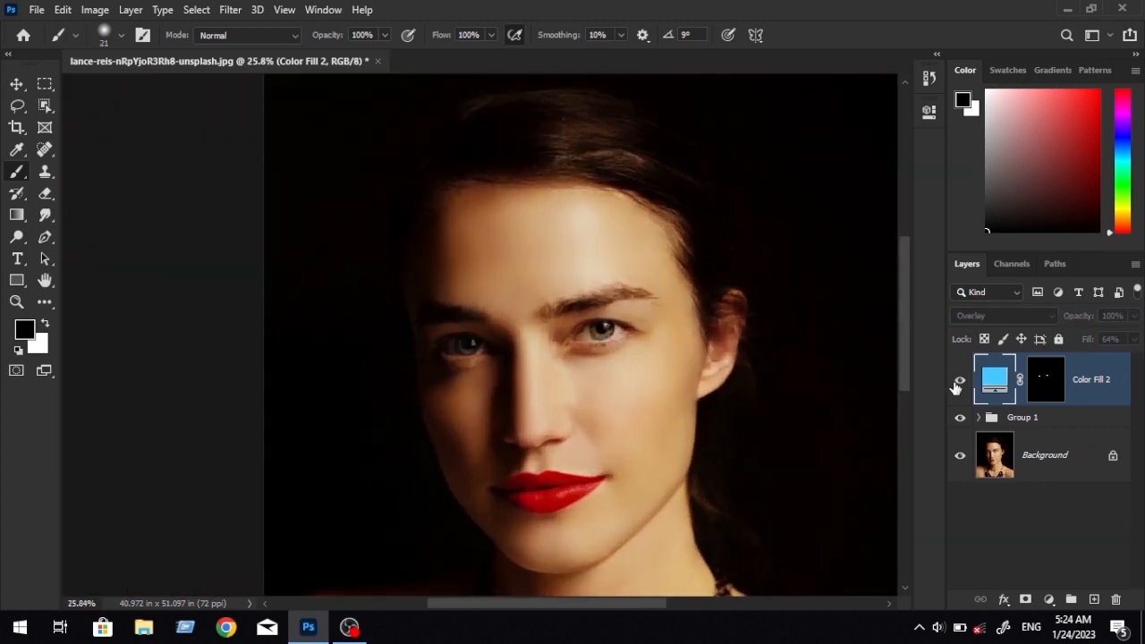
click(957, 384)
scroll(547, 348, up, 7)
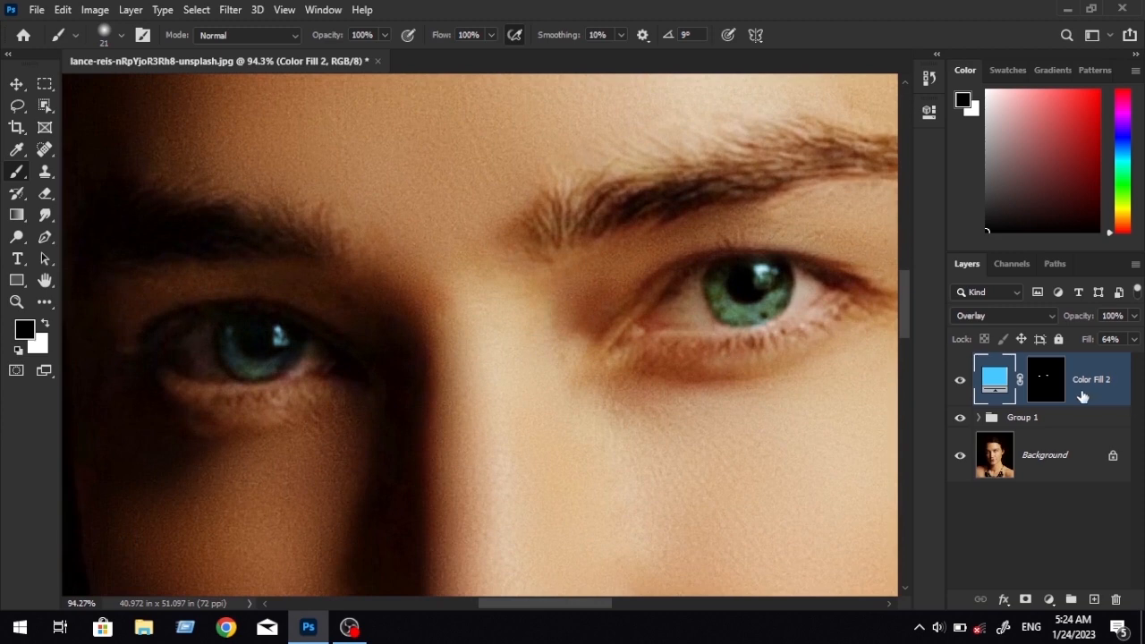
Examine the tint and mask edges on both irises up close.
click(1050, 393)
scroll(644, 344, up, 1)
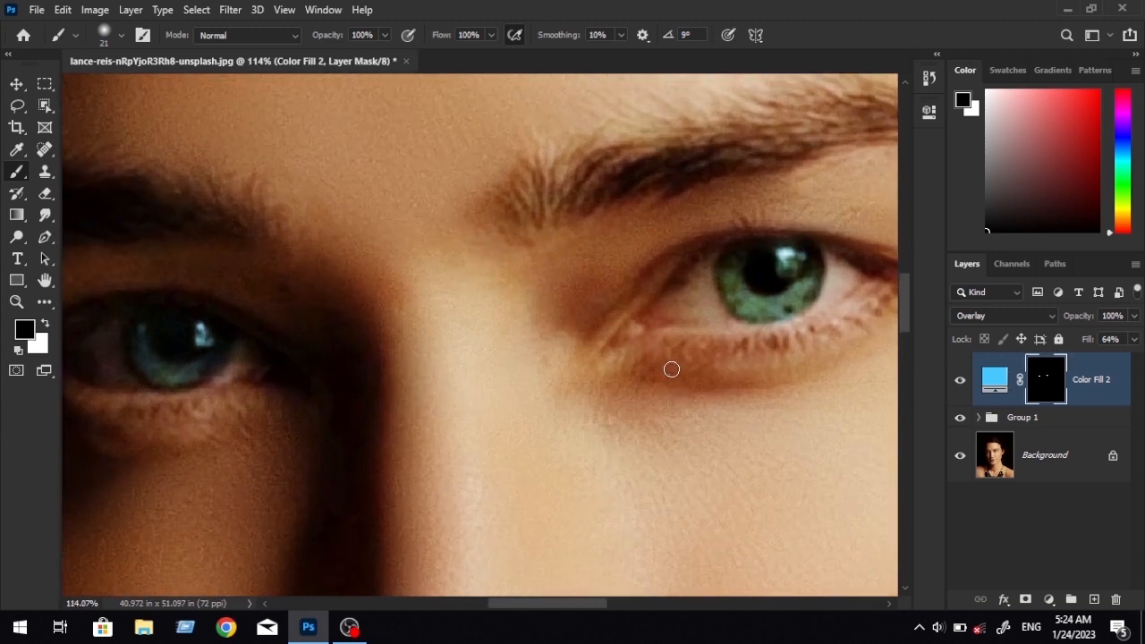
drag(774, 340, 592, 365)
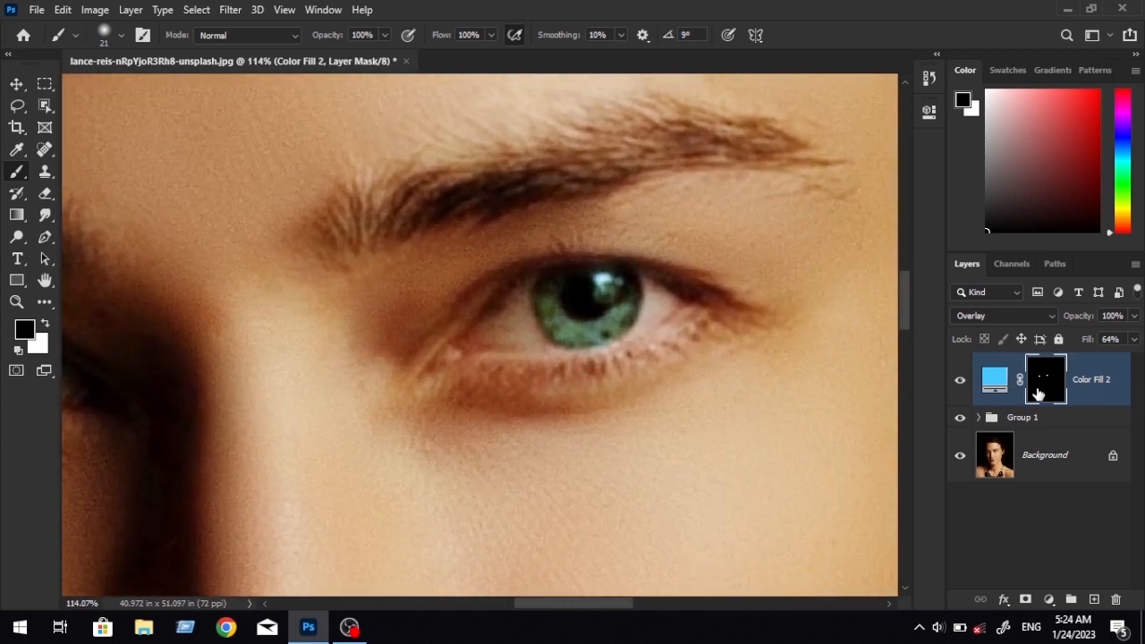
scroll(586, 315, up, 2)
click(1000, 382)
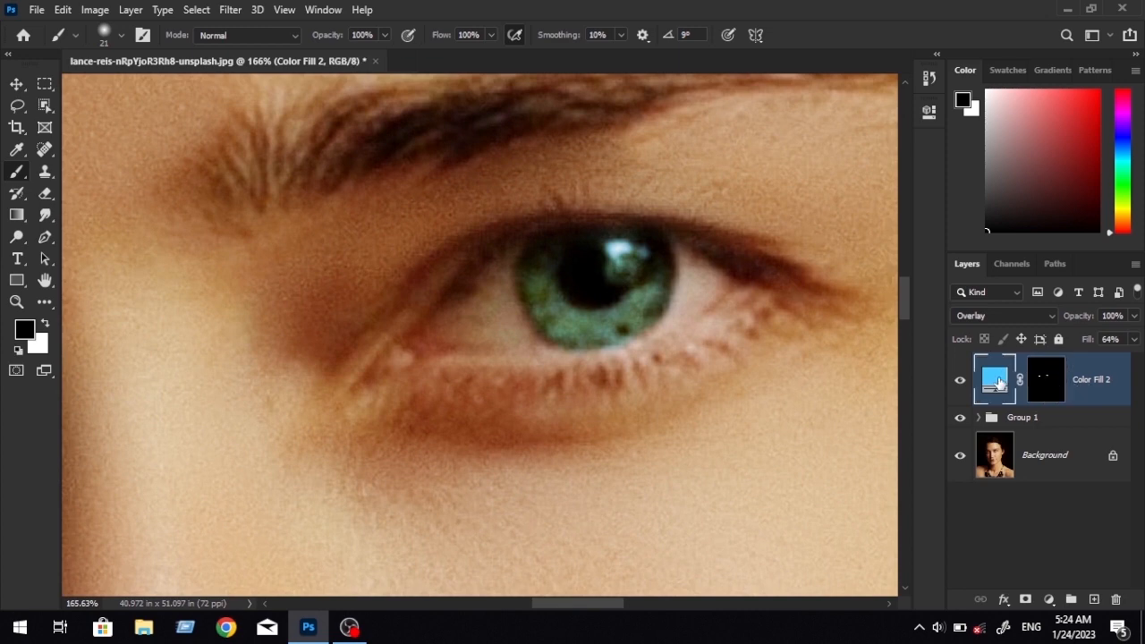
drag(382, 313, 778, 317)
drag(450, 317, 590, 307)
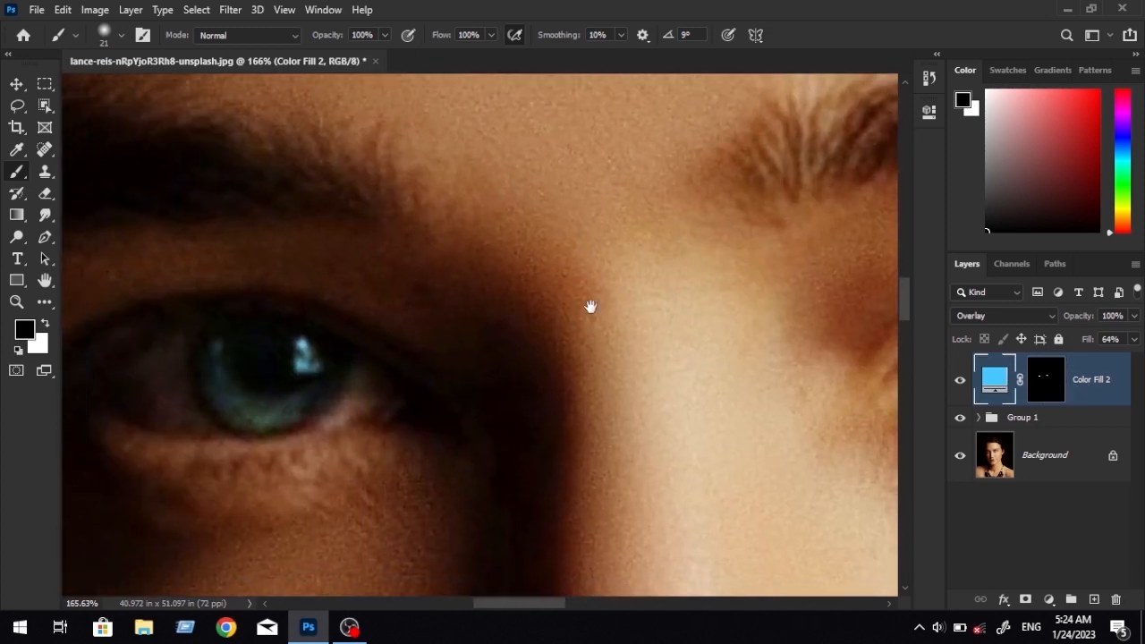
scroll(426, 328, down, 3)
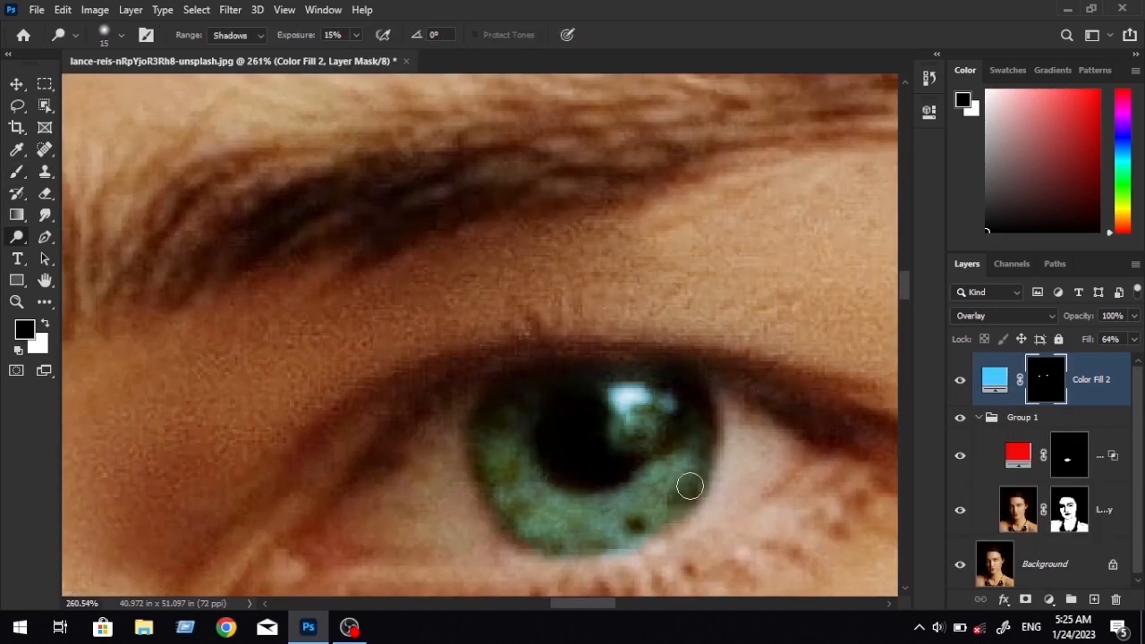
Group the blue eye fill layer together with Group 1 and its retouching layers, leaving out the Background.
scroll(693, 469, down, 5)
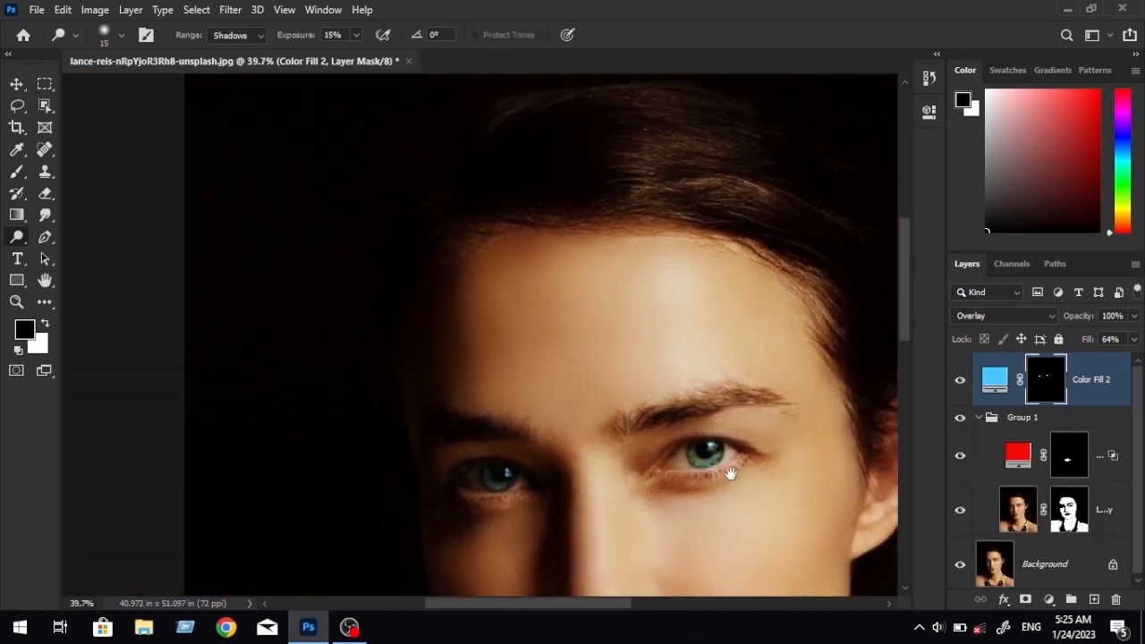
scroll(730, 467, down, 2)
drag(731, 468, 581, 281)
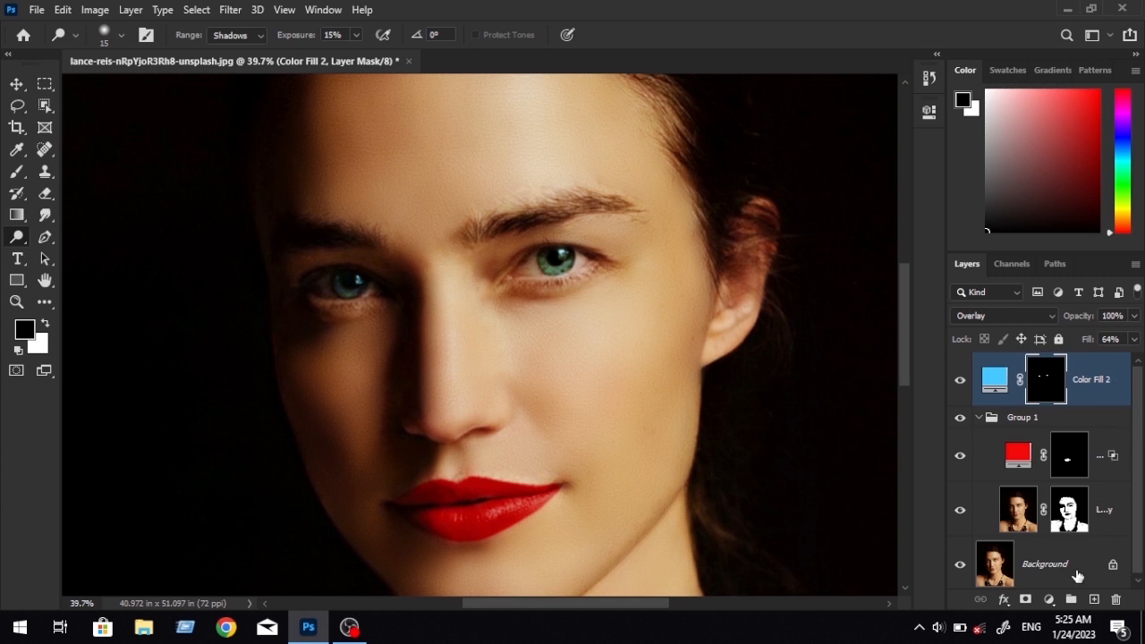
shift+click(1108, 523)
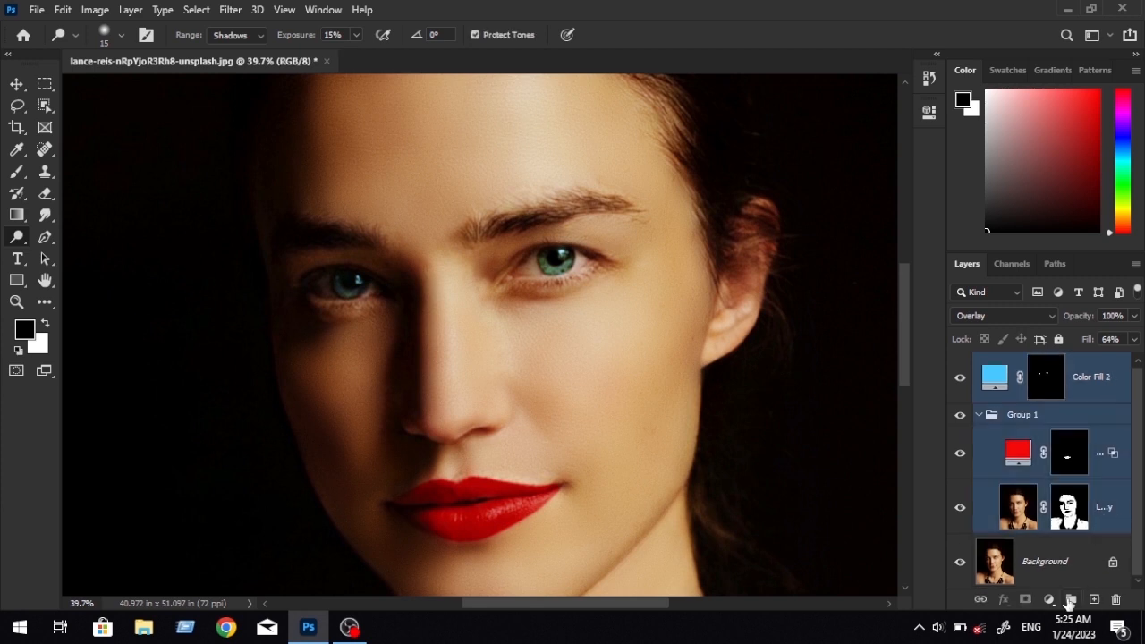
click(1070, 599)
Compare the portrait before and after retouching by toggling the new group's visibility, leaving it shown.
scroll(472, 375, down, 7)
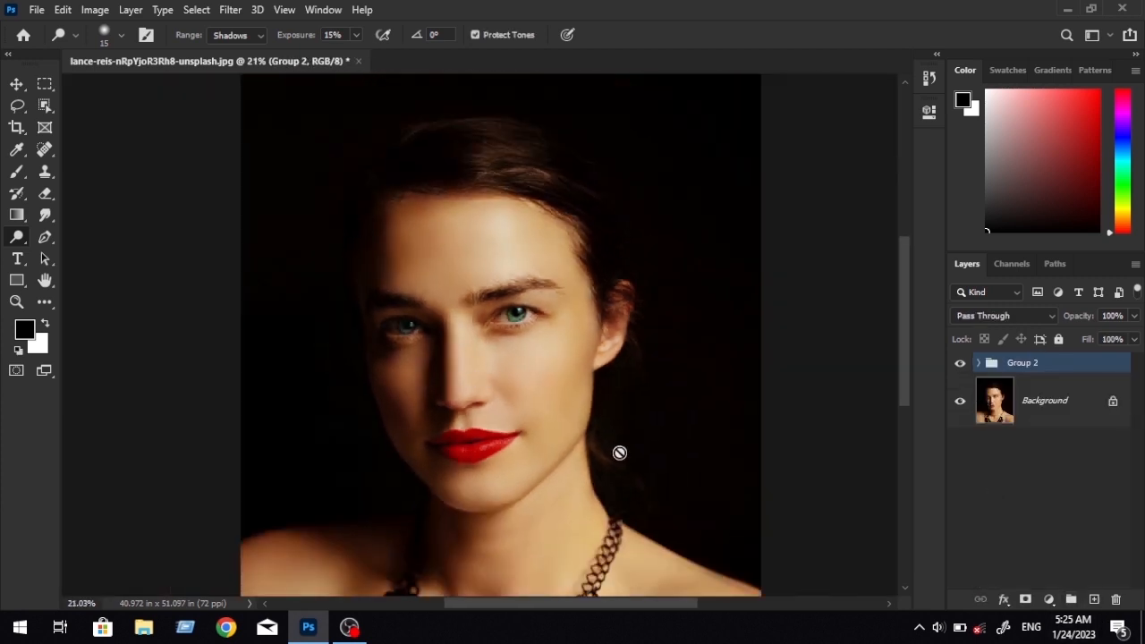
scroll(617, 449, up, 4)
drag(591, 441, 657, 419)
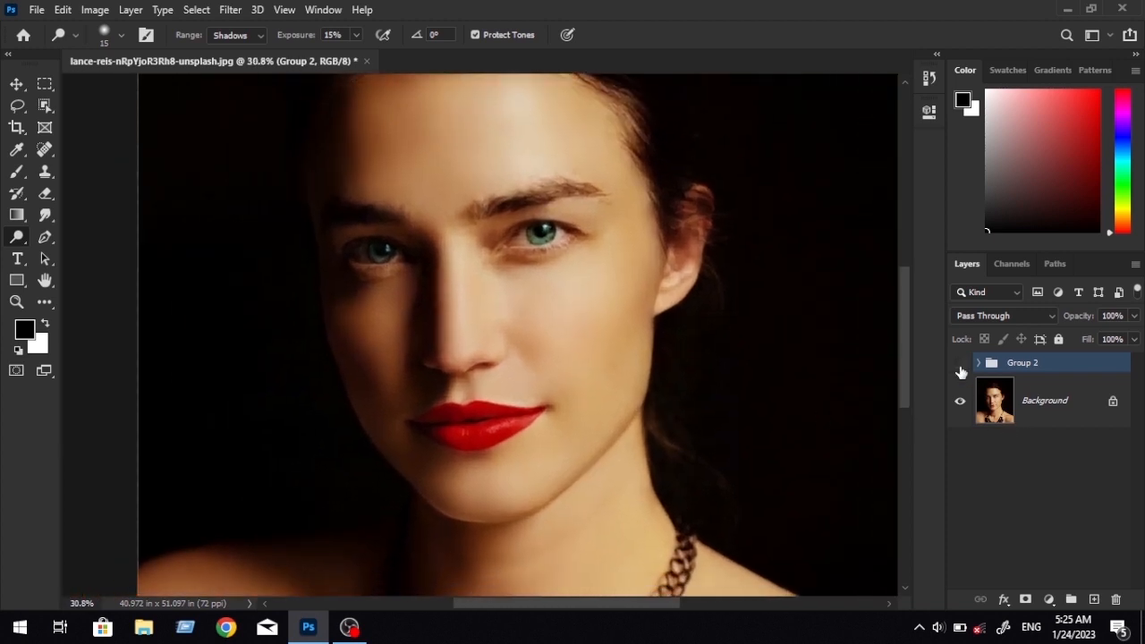
click(960, 365)
click(959, 366)
click(959, 365)
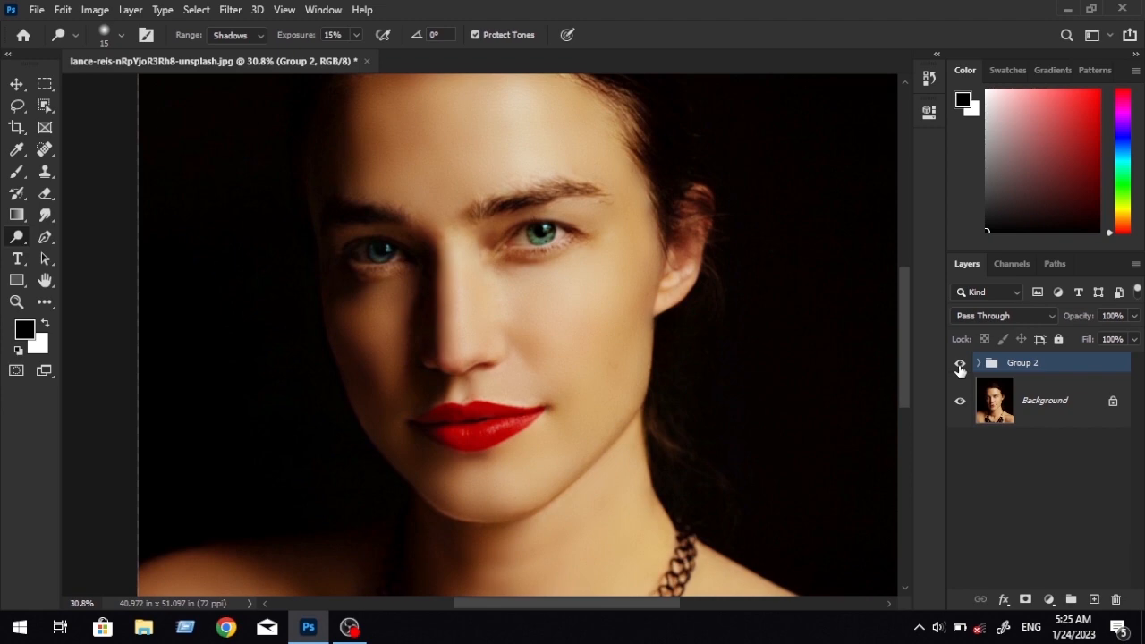